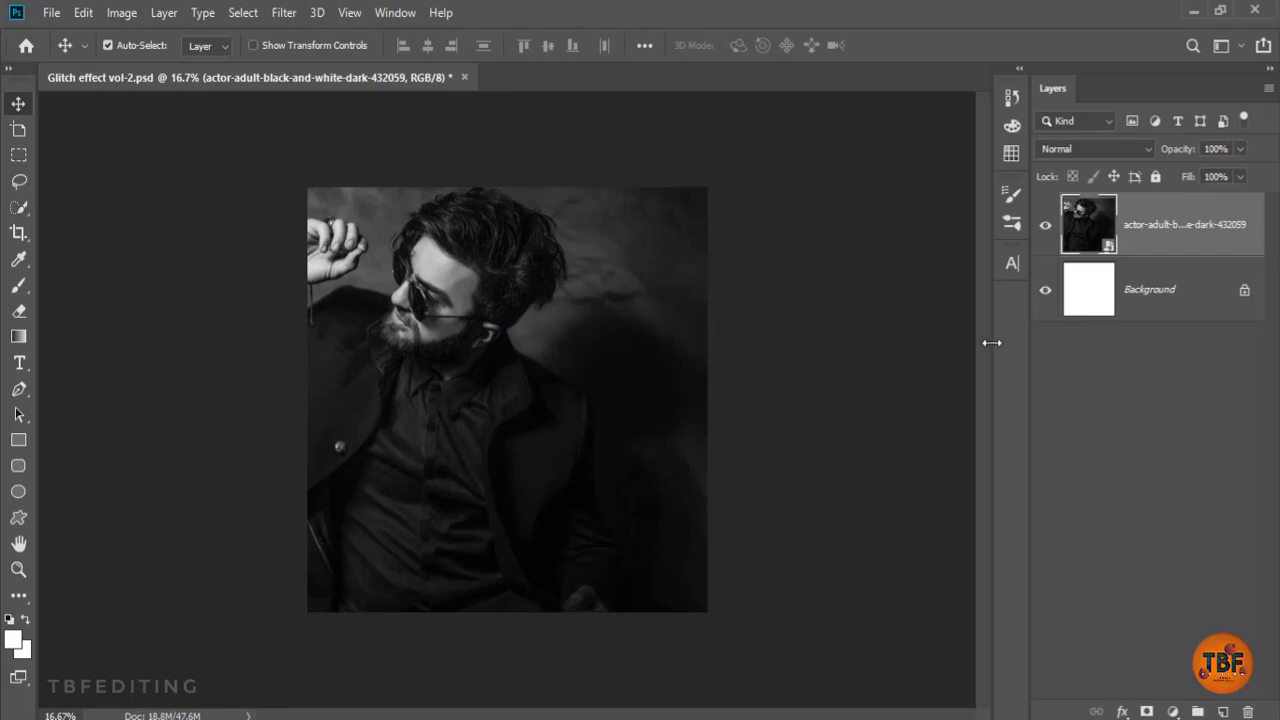
- Set the Brush tool's foreground colour to black and rasterize the portrait smart object for painting
{"action": "left_click", "coordinate": [18, 285]}
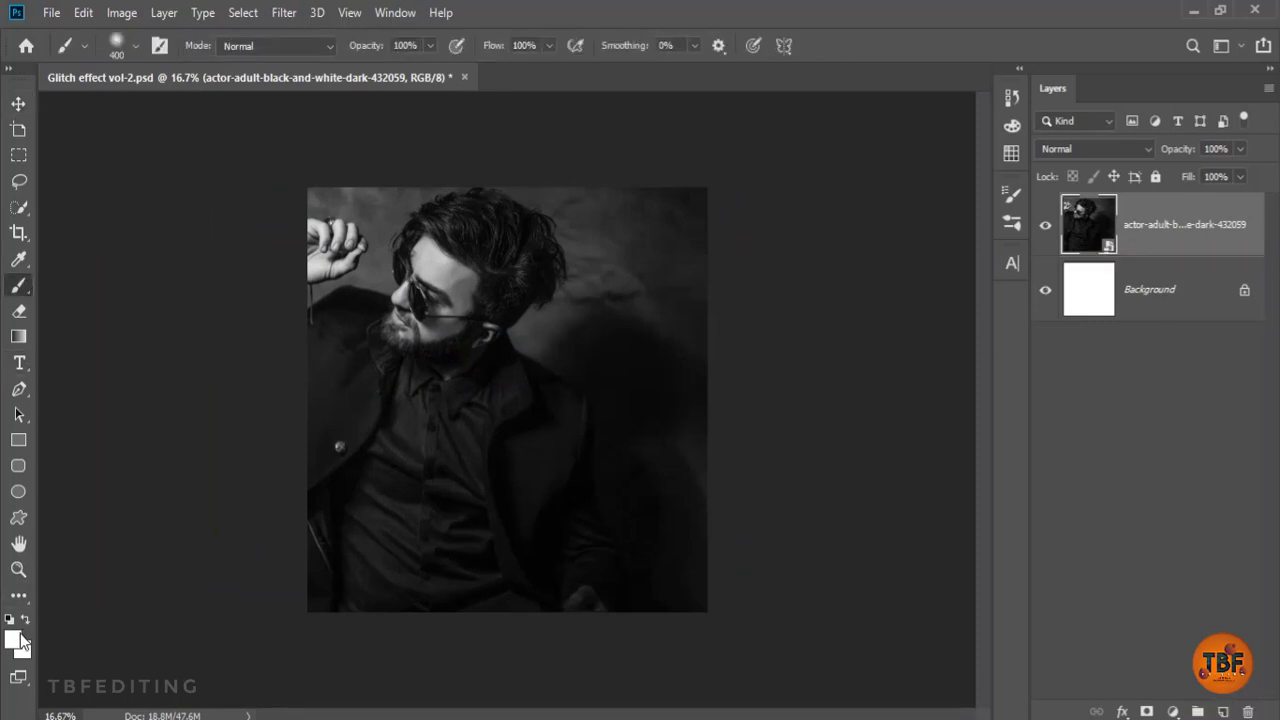
{"action": "key", "text": "d"}
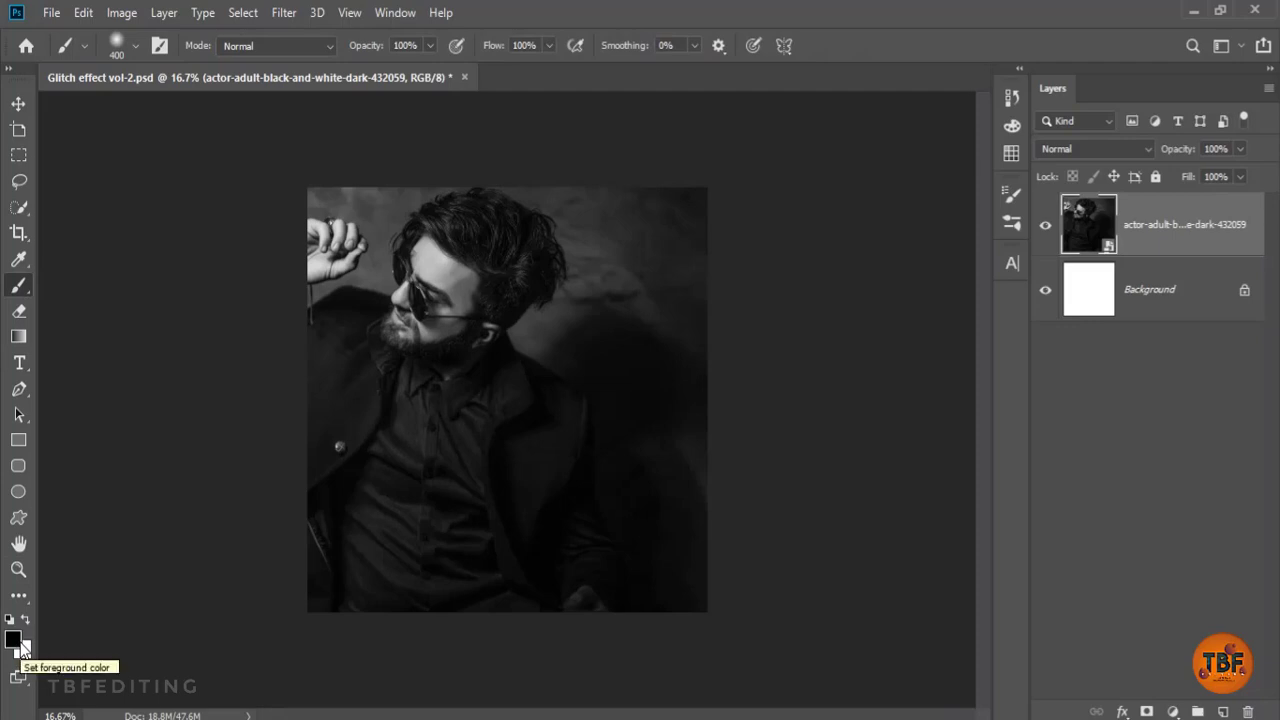
{"action": "left_click", "coordinate": [17, 640]}
{"action": "left_click_drag", "start_coordinate": [710, 377], "coordinate": [661, 443]}
{"action": "left_click", "coordinate": [1108, 163]}
{"action": "key", "text": "b"}
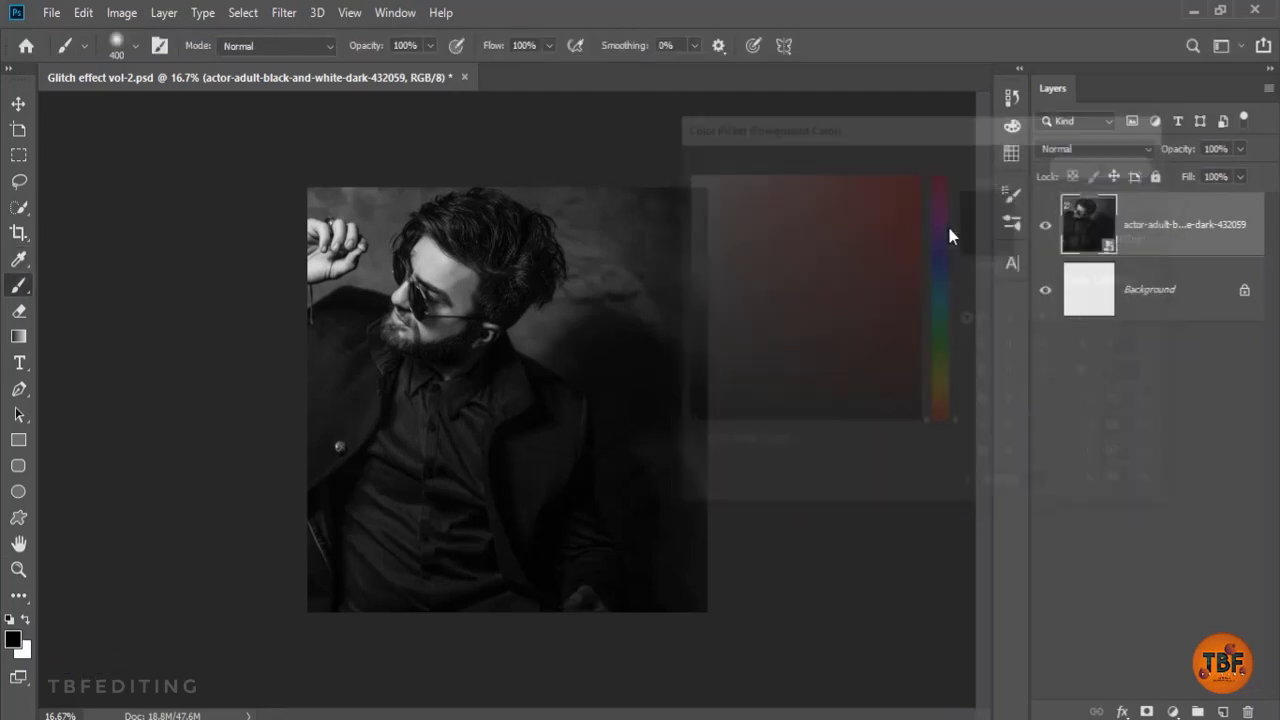
{"action": "left_click", "coordinate": [622, 256]}
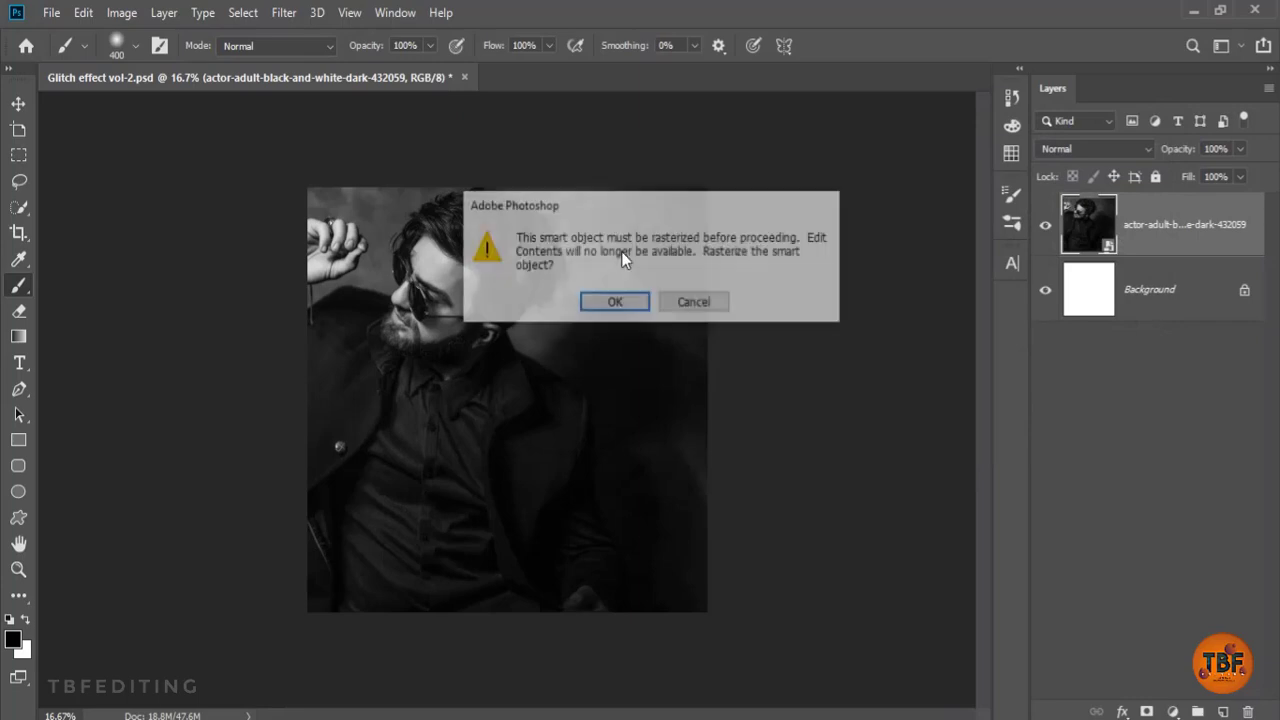
{"action": "left_click", "coordinate": [617, 302]}
- Enlarge the brush to 1000 px and paint black over the backdrop behind the man's head and shoulder
{"action": "key", "text": "bracketright"}
{"action": "key", "text": "bracketright"}
{"action": "key", "text": "bracketright"}
{"action": "key", "text": "bracketright"}
{"action": "key", "text": "bracketright"}
{"action": "key", "text": "bracketright"}
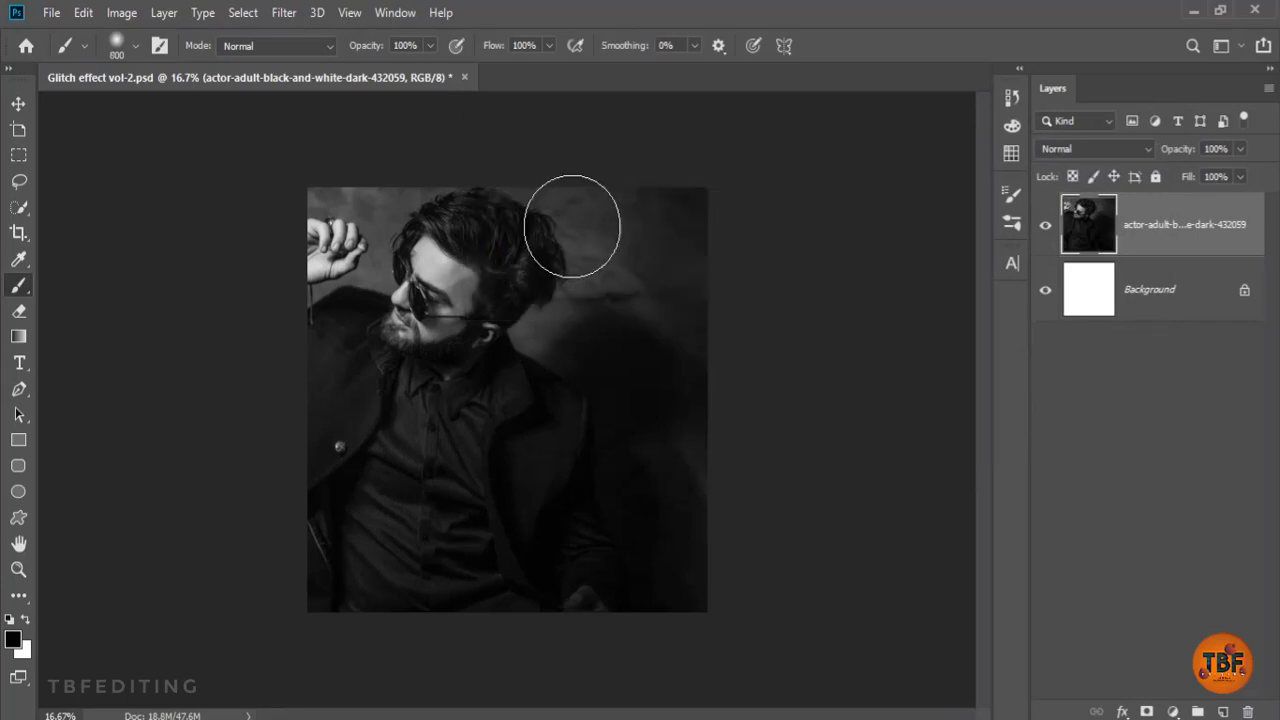
{"action": "mouse_move", "coordinate": [629, 206]}
{"action": "left_mouse_down"}
{"action": "mouse_move", "coordinate": [724, 354]}
{"action": "mouse_move", "coordinate": [728, 578]}
{"action": "mouse_move", "coordinate": [670, 454]}
{"action": "mouse_move", "coordinate": [648, 277]}
{"action": "mouse_move", "coordinate": [580, 298]}
{"action": "mouse_move", "coordinate": [550, 328]}
{"action": "mouse_move", "coordinate": [738, 534]}
{"action": "mouse_move", "coordinate": [665, 486]}
{"action": "mouse_move", "coordinate": [596, 279]}
{"action": "mouse_move", "coordinate": [594, 149]}
{"action": "left_mouse_up"}
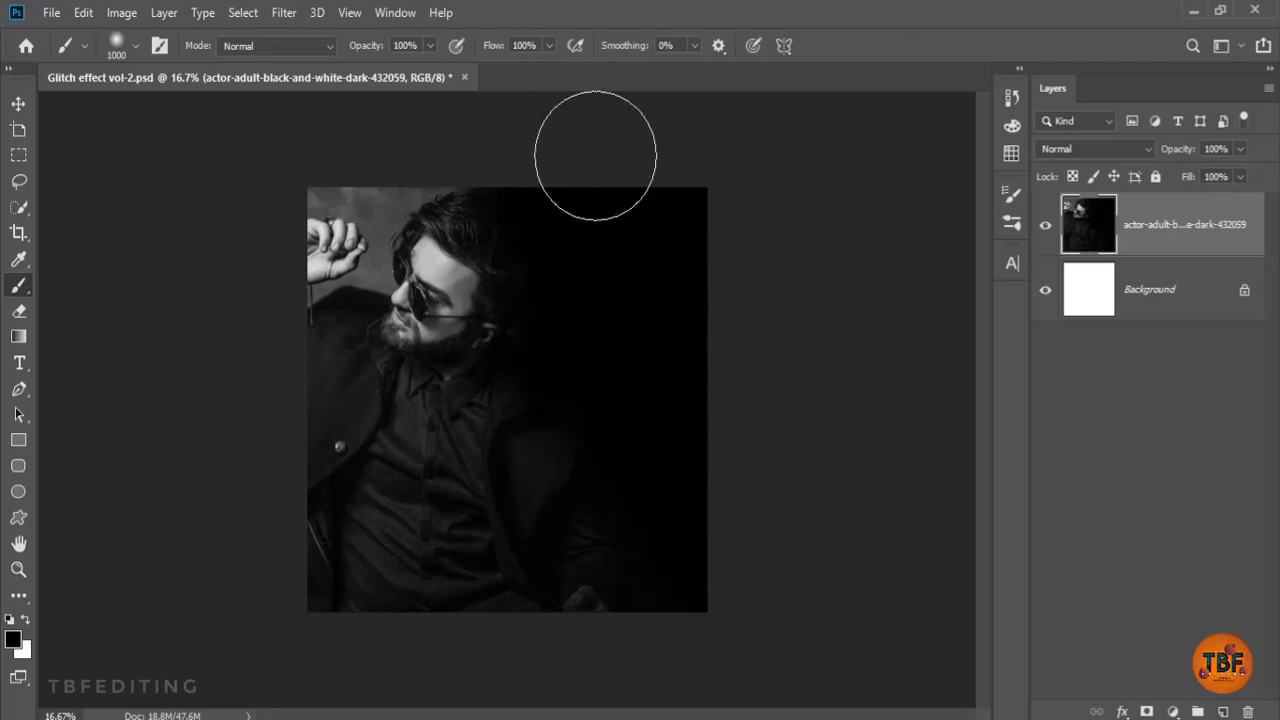
- Save the document as a PSD with Maximize Compatibility on
{"action": "key", "text": "v"}
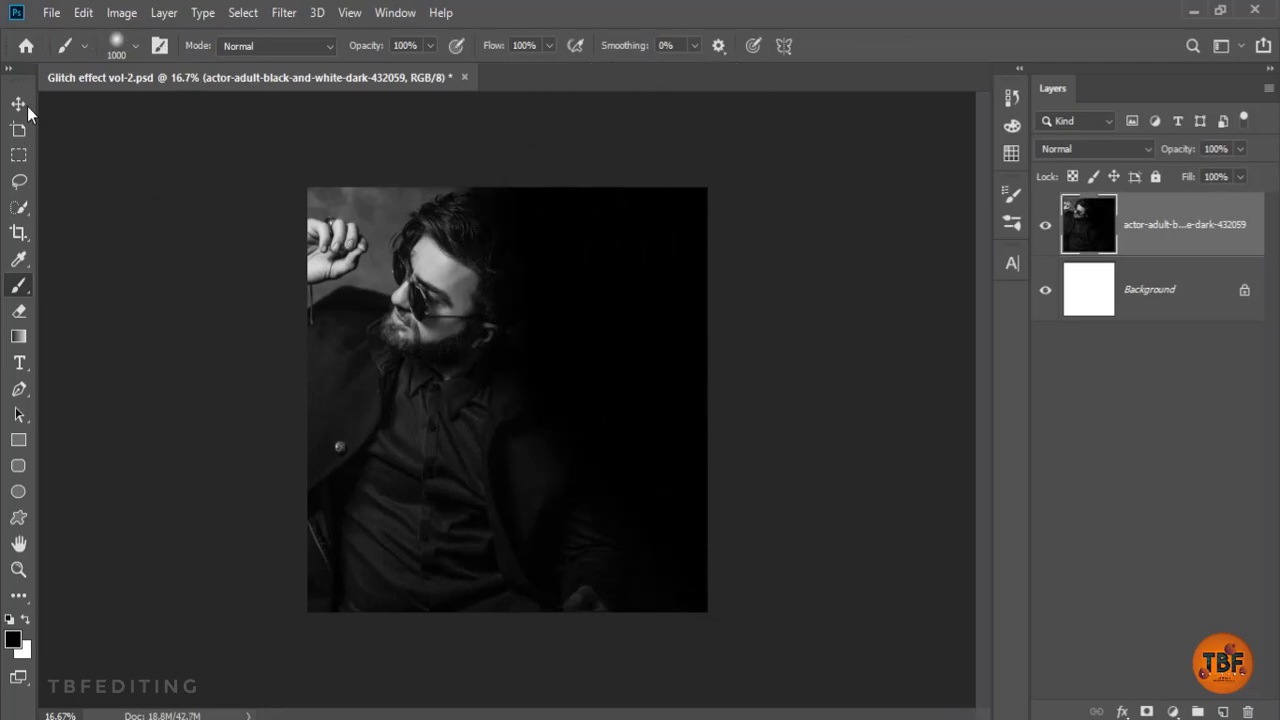
{"action": "key", "text": "ctrl+s"}
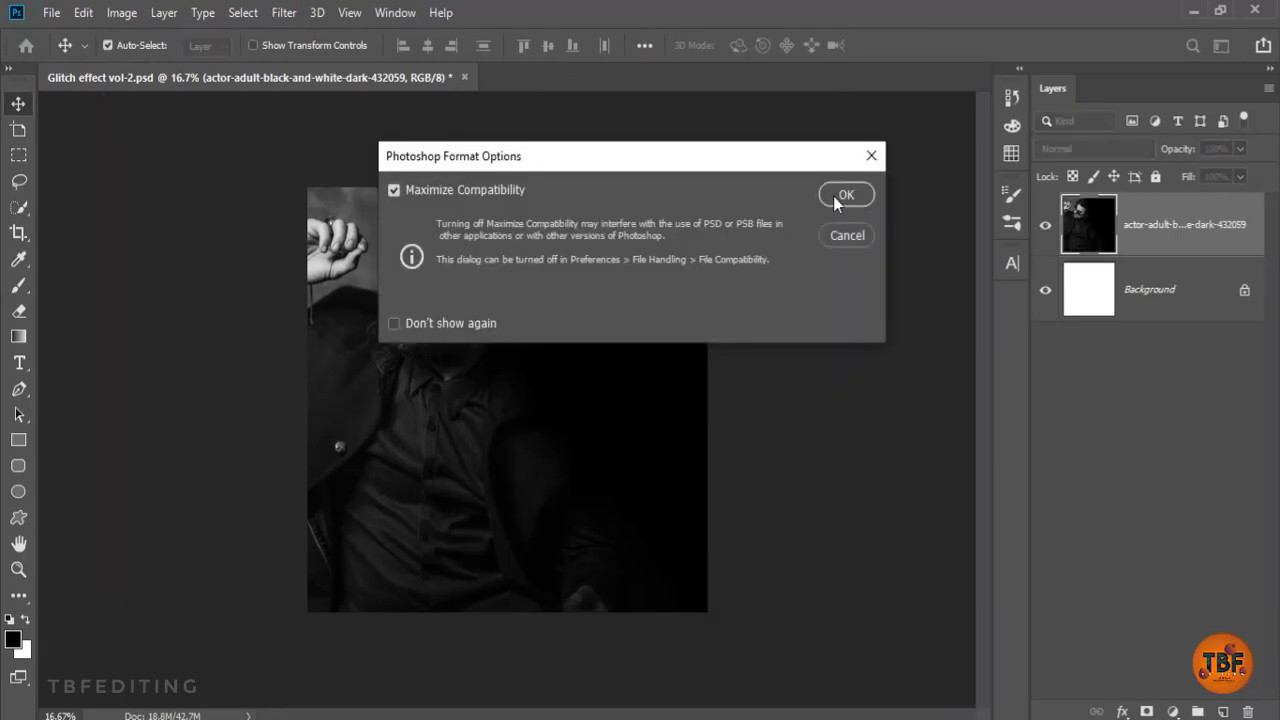
{"action": "left_click", "coordinate": [834, 193]}
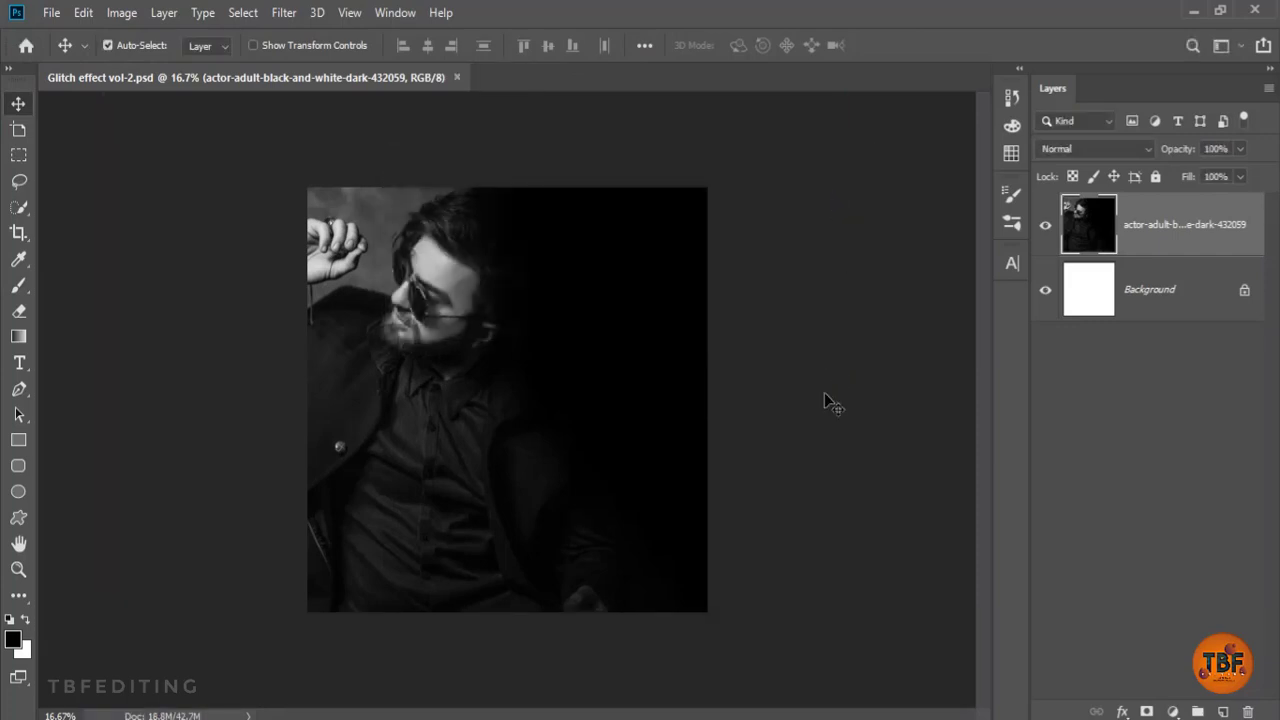
- Duplicate the portrait layer and turn off the R channel in the copy's blending options
{"action": "scroll", "coordinate": [640, 371], "scroll_direction": "up", "scroll_amount": 1}
{"action": "scroll", "coordinate": [640, 372], "scroll_direction": "up", "scroll_amount": 1}
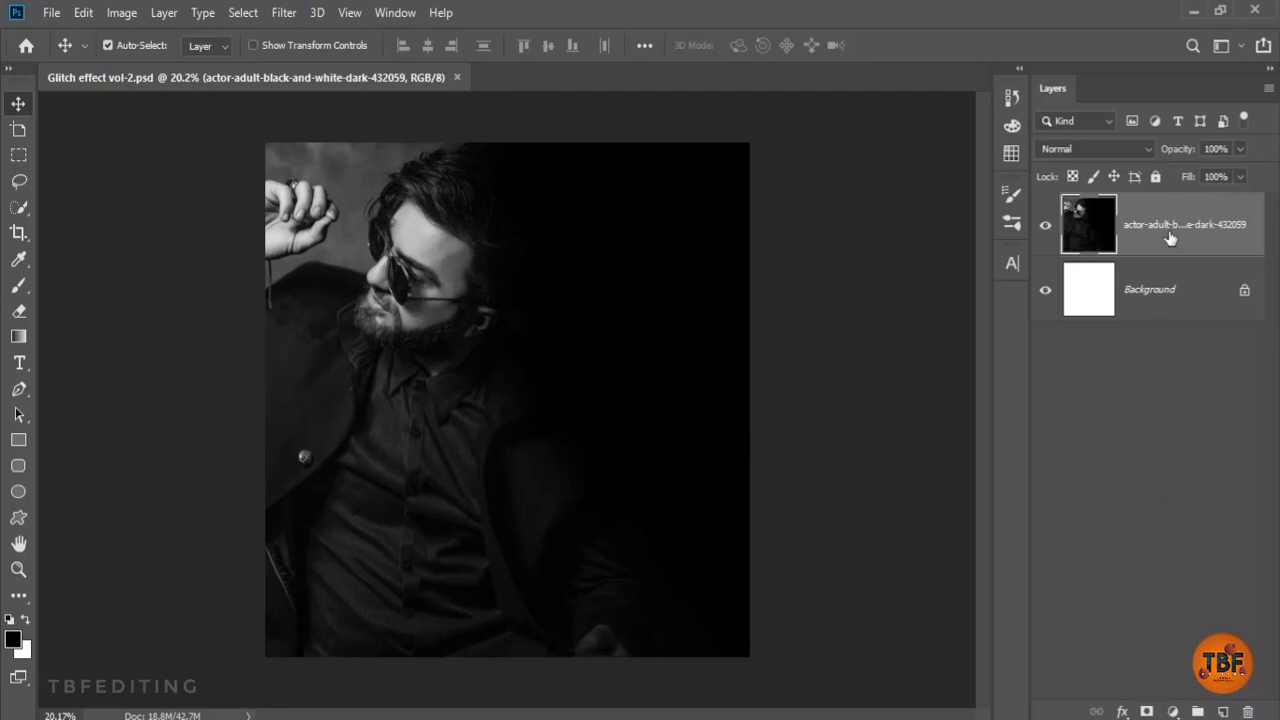
{"action": "key", "text": "ctrl+j"}
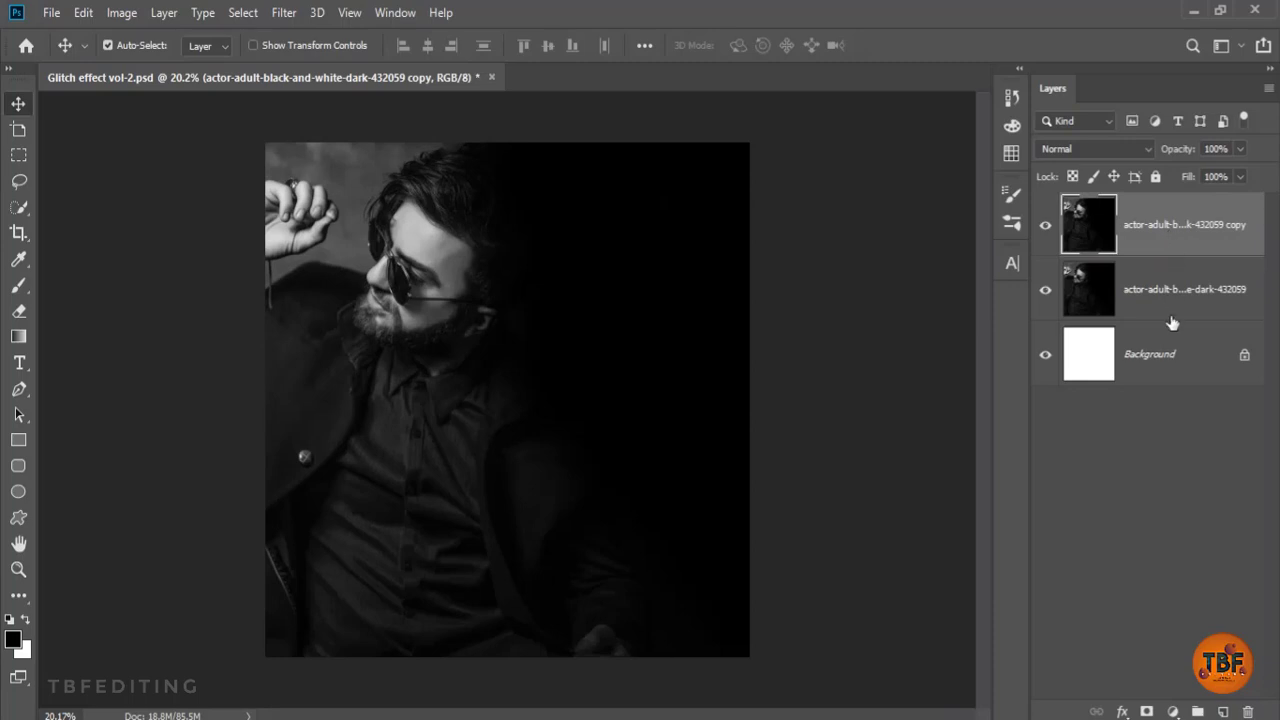
{"action": "left_click", "coordinate": [1122, 711]}
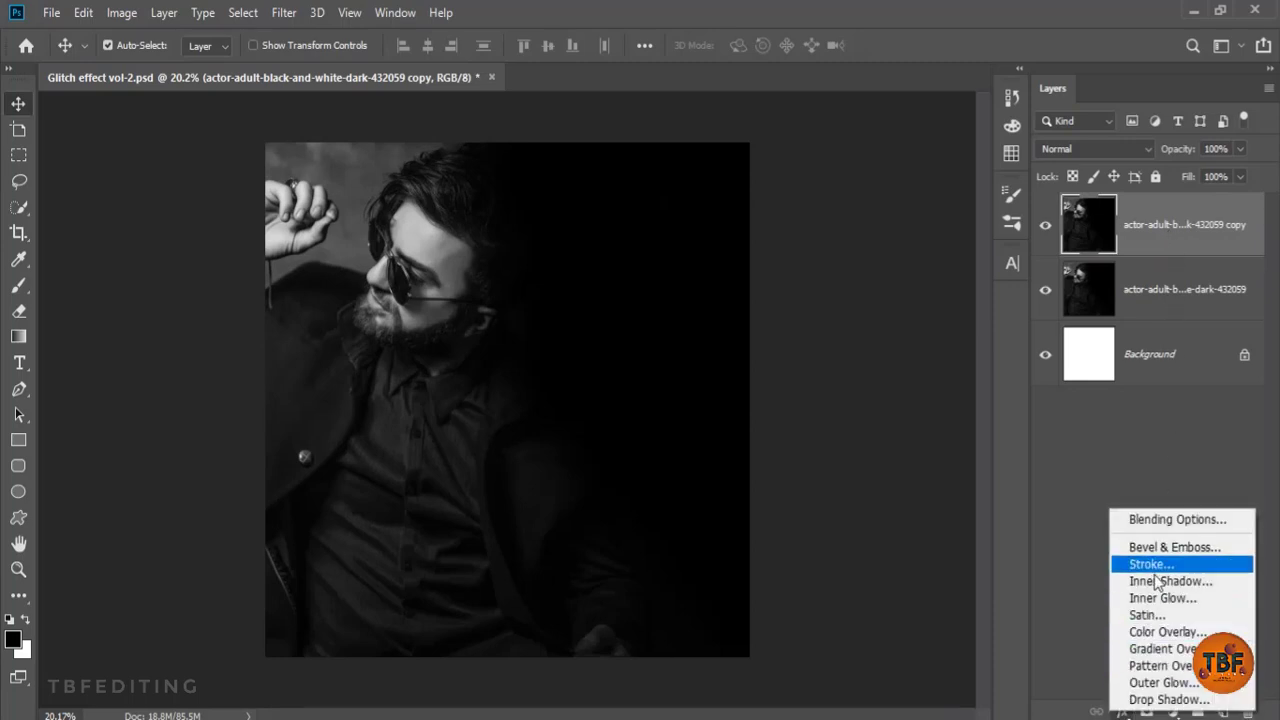
{"action": "left_click", "coordinate": [1172, 520]}
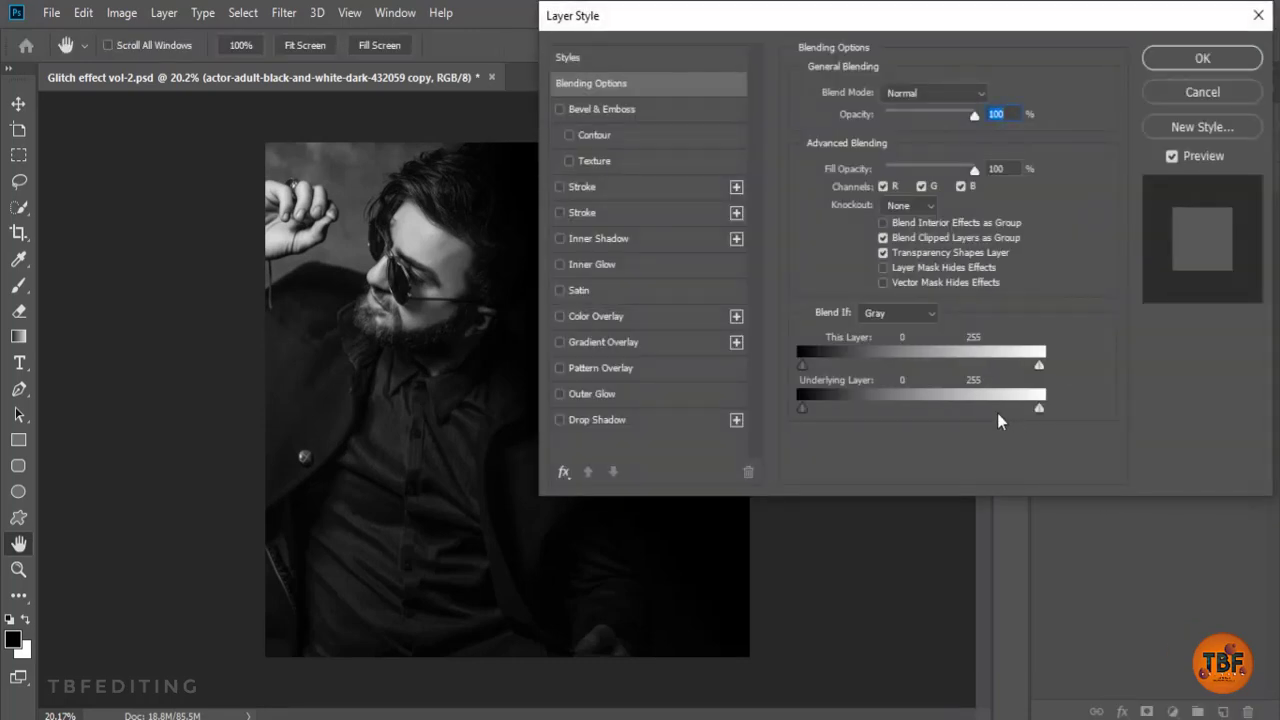
{"action": "left_click", "coordinate": [884, 187]}
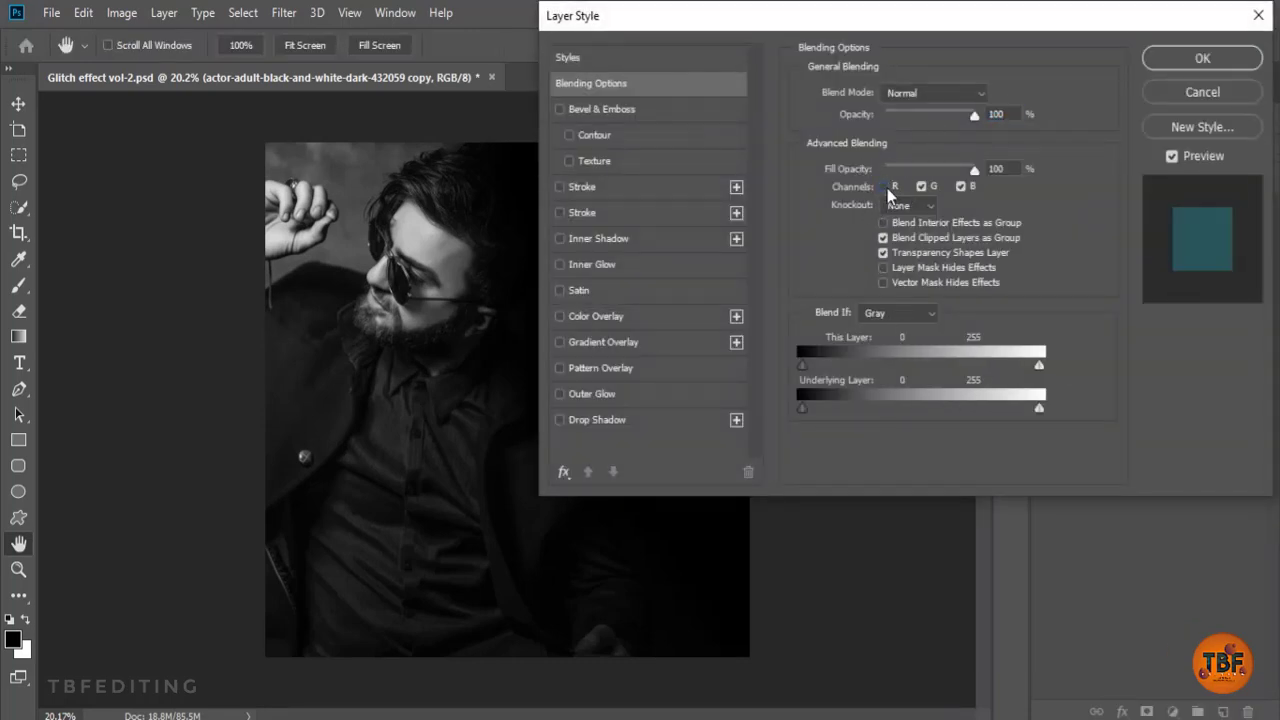
{"action": "left_click", "coordinate": [1201, 60]}
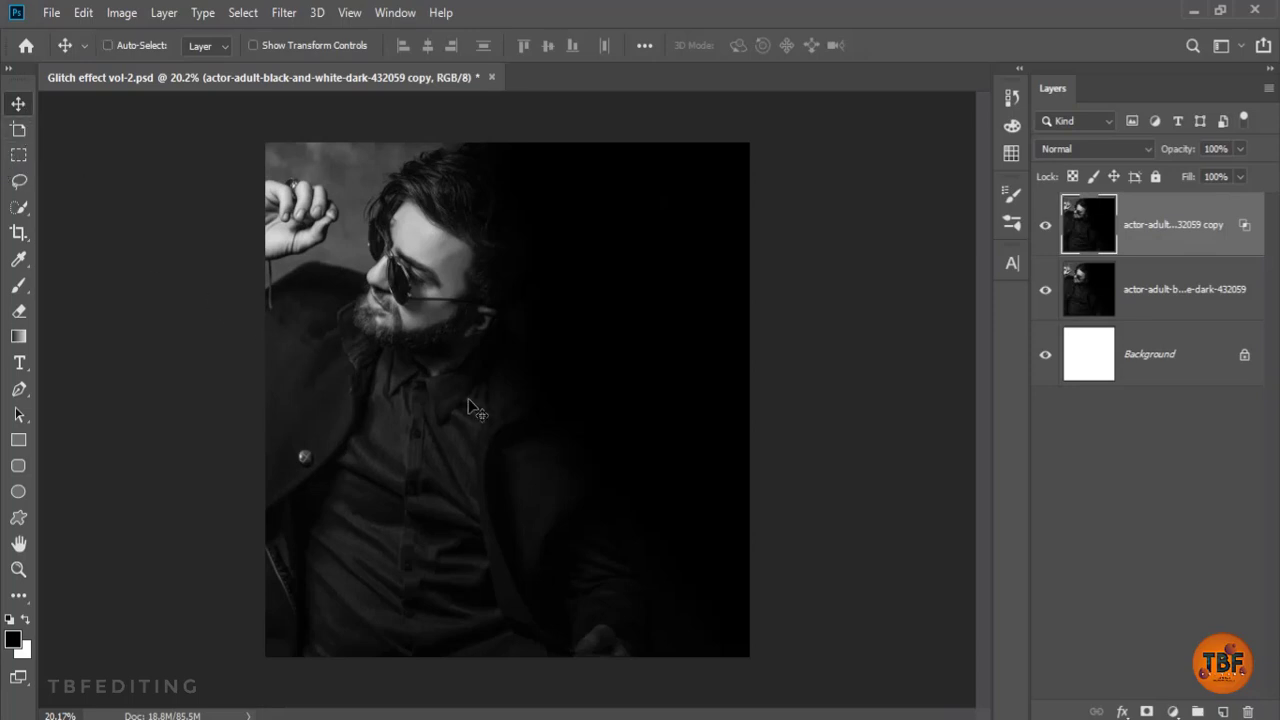
- Nudge the copied portrait layer slightly to the right to create a red and cyan colour split
{"action": "key", "text": "ctrl+Right"}
{"action": "key", "text": "ctrl+Right"}
{"action": "key", "text": "ctrl+Right"}
{"action": "key", "text": "ctrl+Right"}
{"action": "key", "text": "ctrl+Right"}
{"action": "key", "text": "ctrl+Right"}
{"action": "key", "text": "ctrl+Right"}
{"action": "key", "text": "ctrl+Right"}
{"action": "key", "text": "ctrl+Right"}
{"action": "key", "text": "ctrl+Right"}
{"action": "key", "text": "ctrl+Right"}
{"action": "key", "text": "ctrl+Right"}
{"action": "key", "text": "ctrl+Right"}
{"action": "key", "text": "ctrl+Right"}
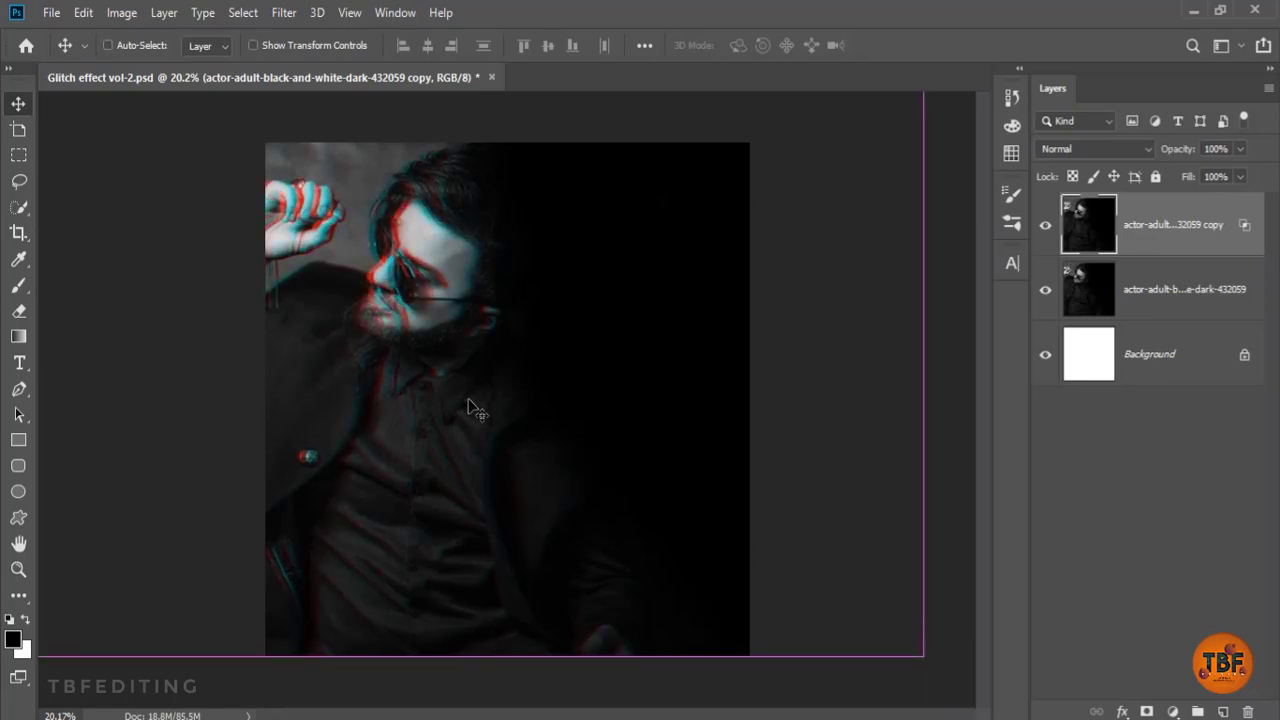
{"action": "key", "text": "ctrl+Right"}
{"action": "key", "text": "ctrl+Right"}
{"action": "key", "text": "ctrl+Left"}
{"action": "key", "text": "ctrl+Left"}
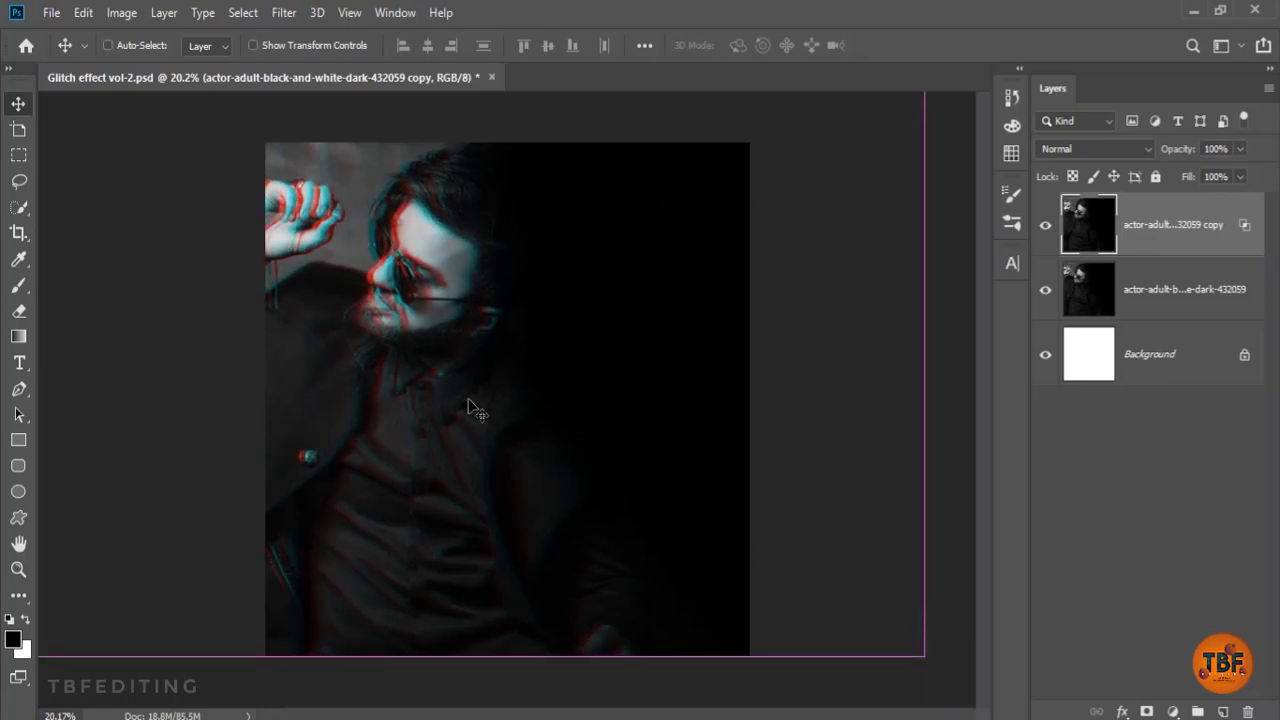
{"action": "key", "text": "ctrl+Left"}
{"action": "key", "text": "ctrl+Left"}
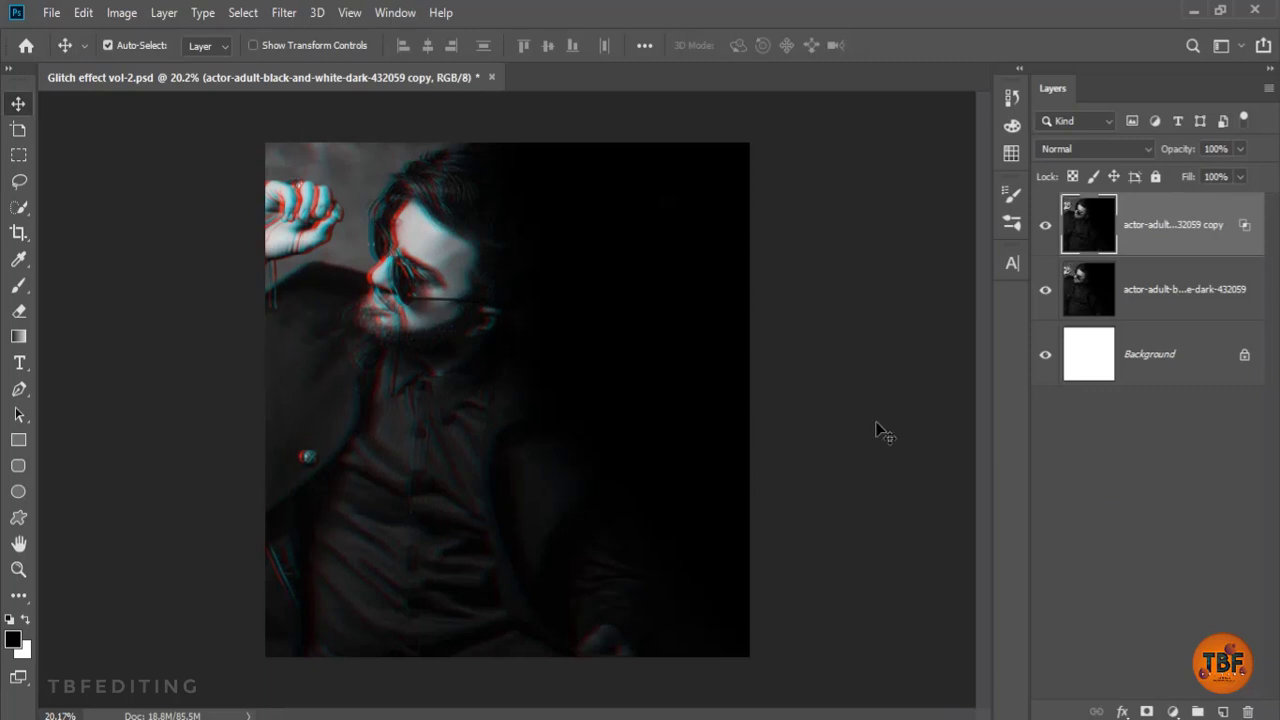
- Select a wide rectangular band across the man's chest, shift its pixels to the left and deselect it
{"action": "left_click", "coordinate": [18, 157]}
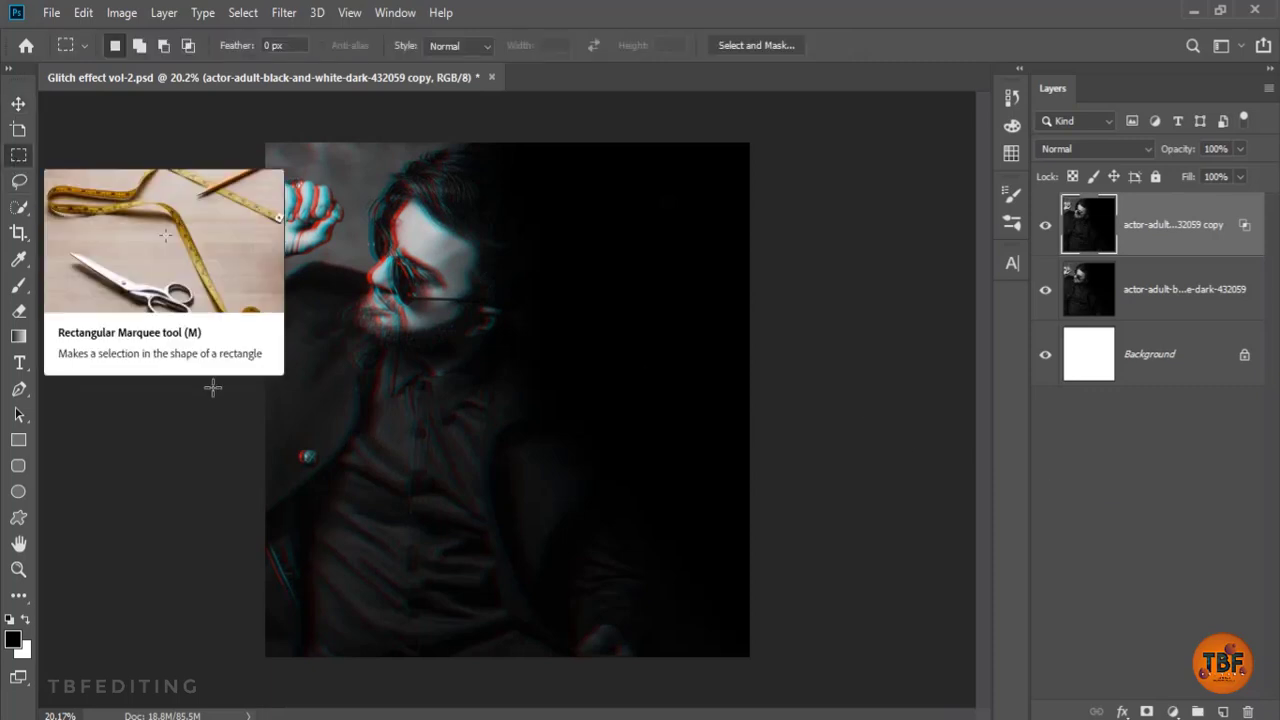
{"action": "left_click_drag", "start_coordinate": [252, 364], "coordinate": [689, 509]}
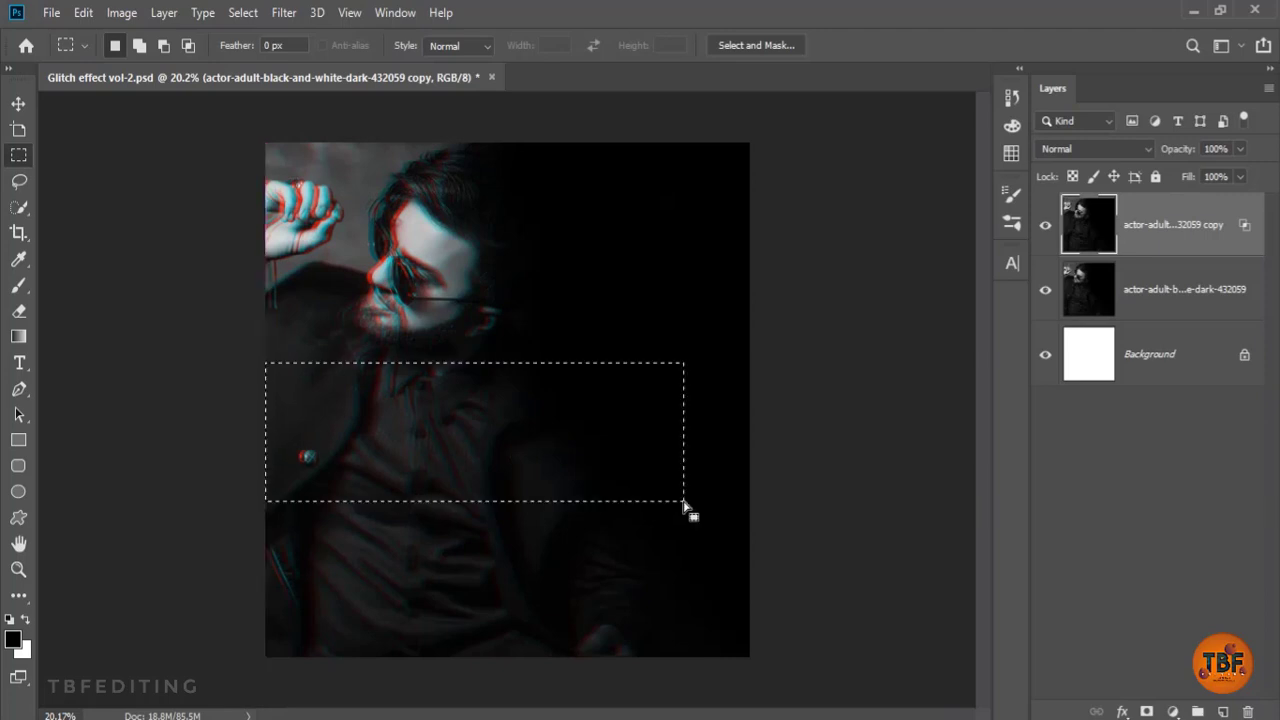
{"action": "left_click_drag", "start_coordinate": [429, 434], "coordinate": [393, 429]}
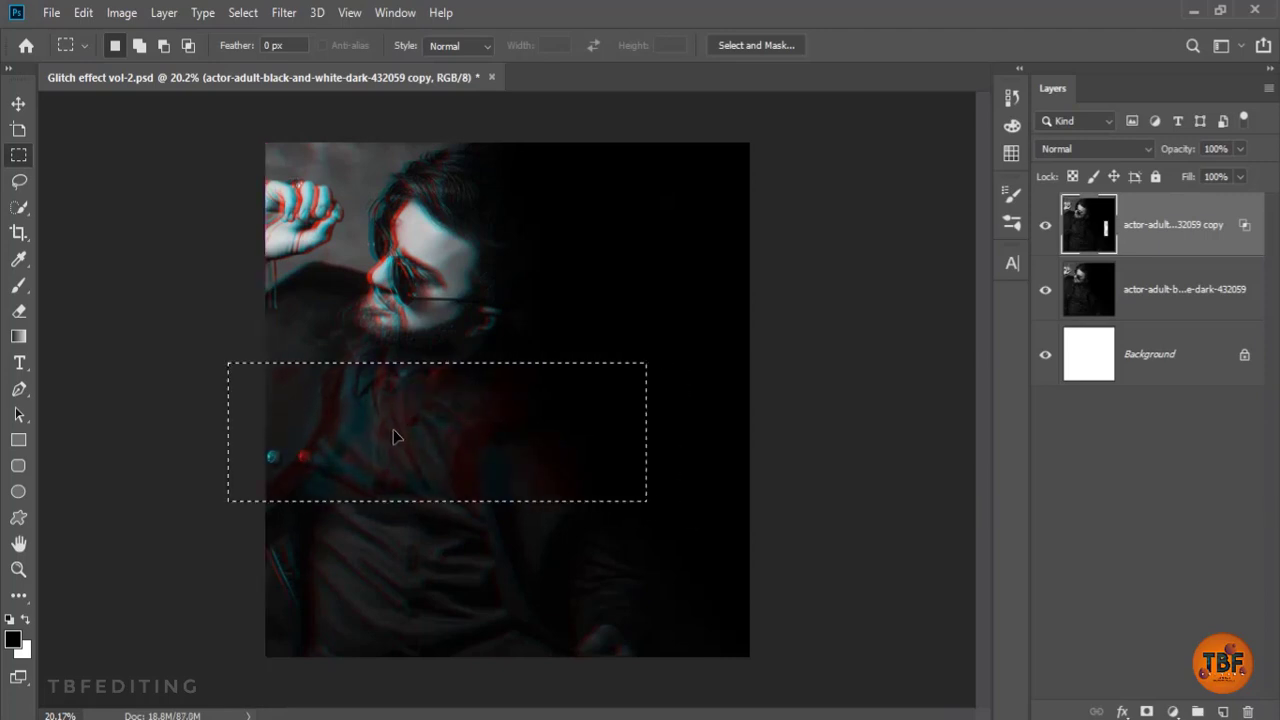
{"action": "key", "text": "Return"}
{"action": "key", "text": "ctrl+d"}
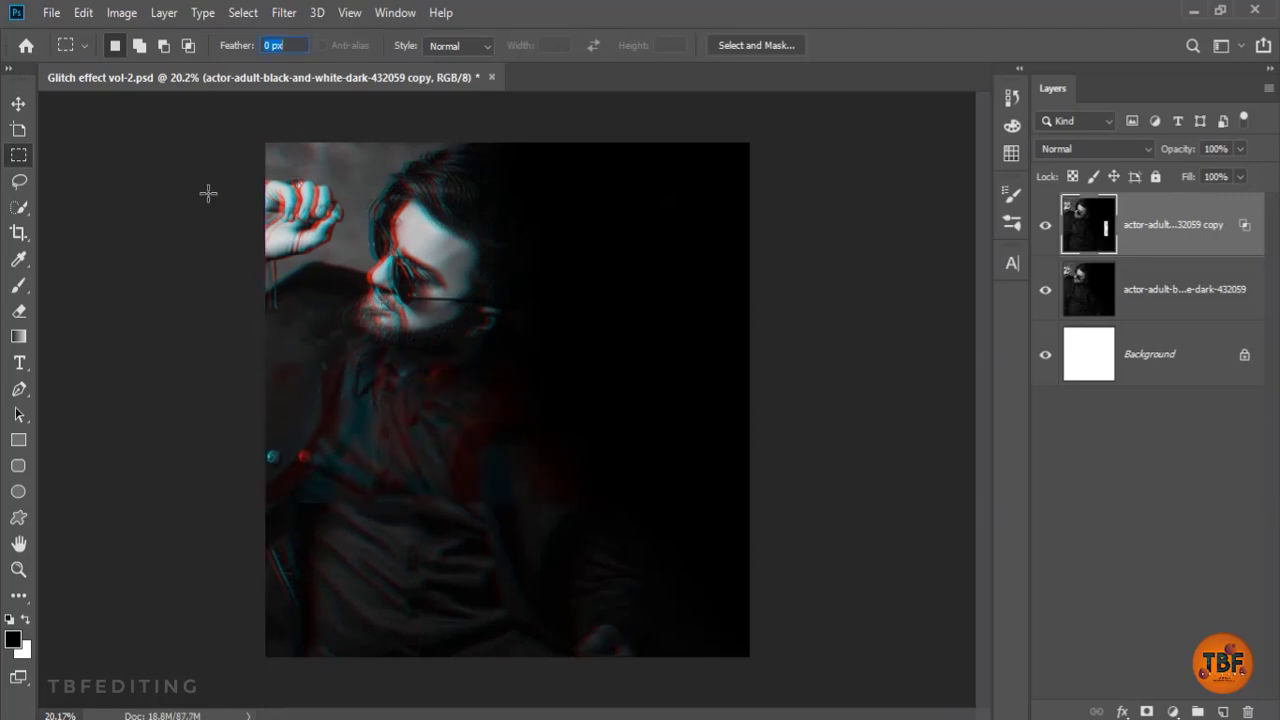
- Shift a narrow horizontal band across the hair and hand and a thinner one at eye level to the left
{"action": "left_click_drag", "start_coordinate": [224, 174], "coordinate": [691, 210]}
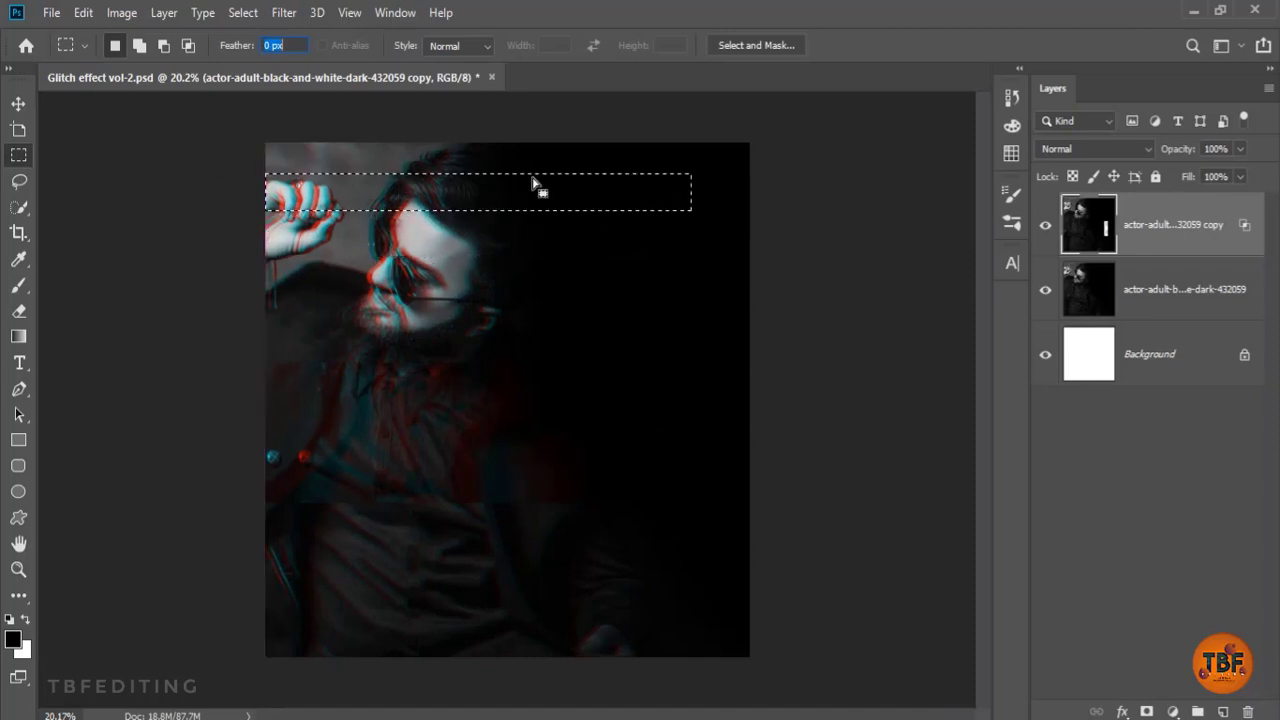
{"action": "left_click_drag", "start_coordinate": [533, 183], "coordinate": [512, 193]}
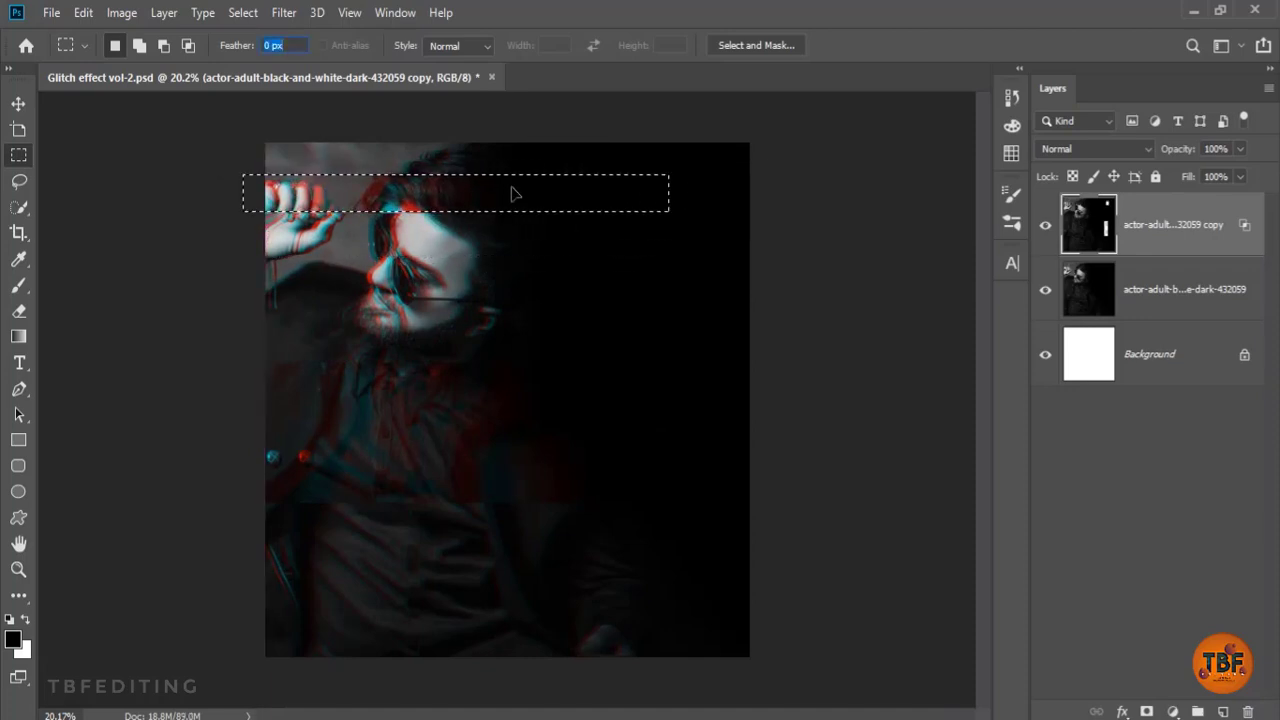
{"action": "left_click_drag", "start_coordinate": [265, 264], "coordinate": [658, 266]}
{"action": "key", "text": "ctrl+d"}
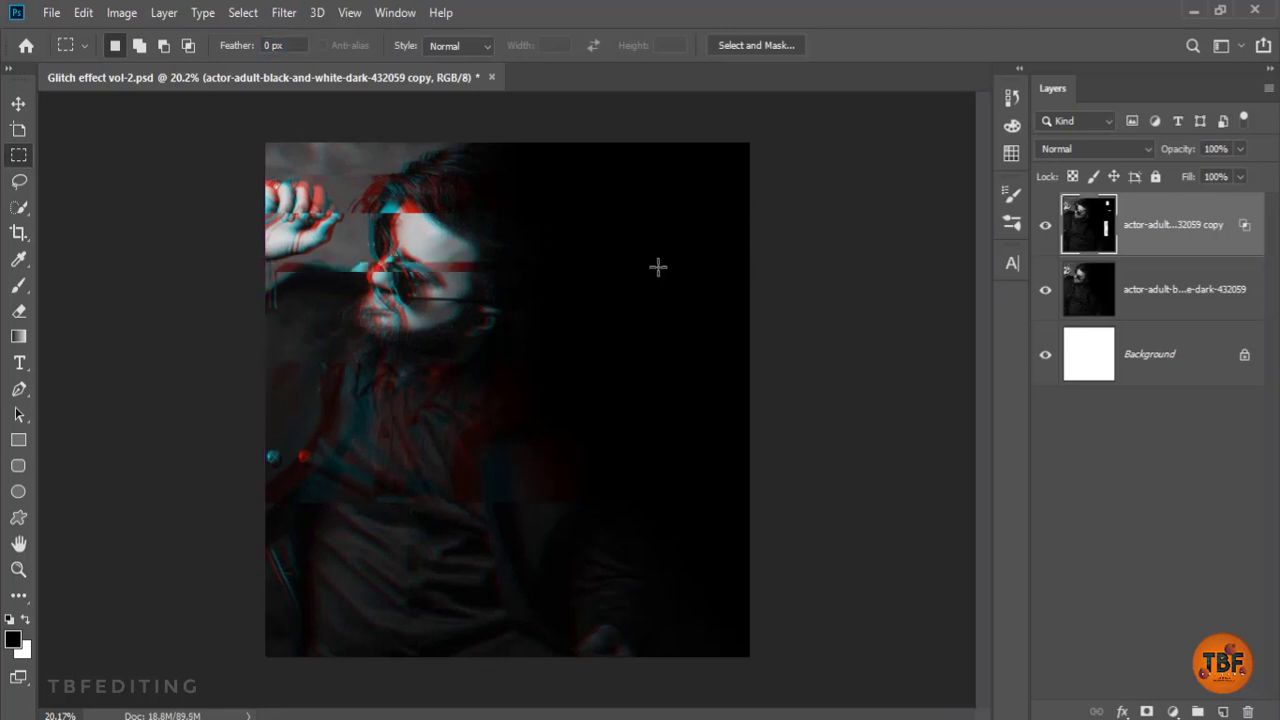
{"action": "left_click", "coordinate": [18, 103]}
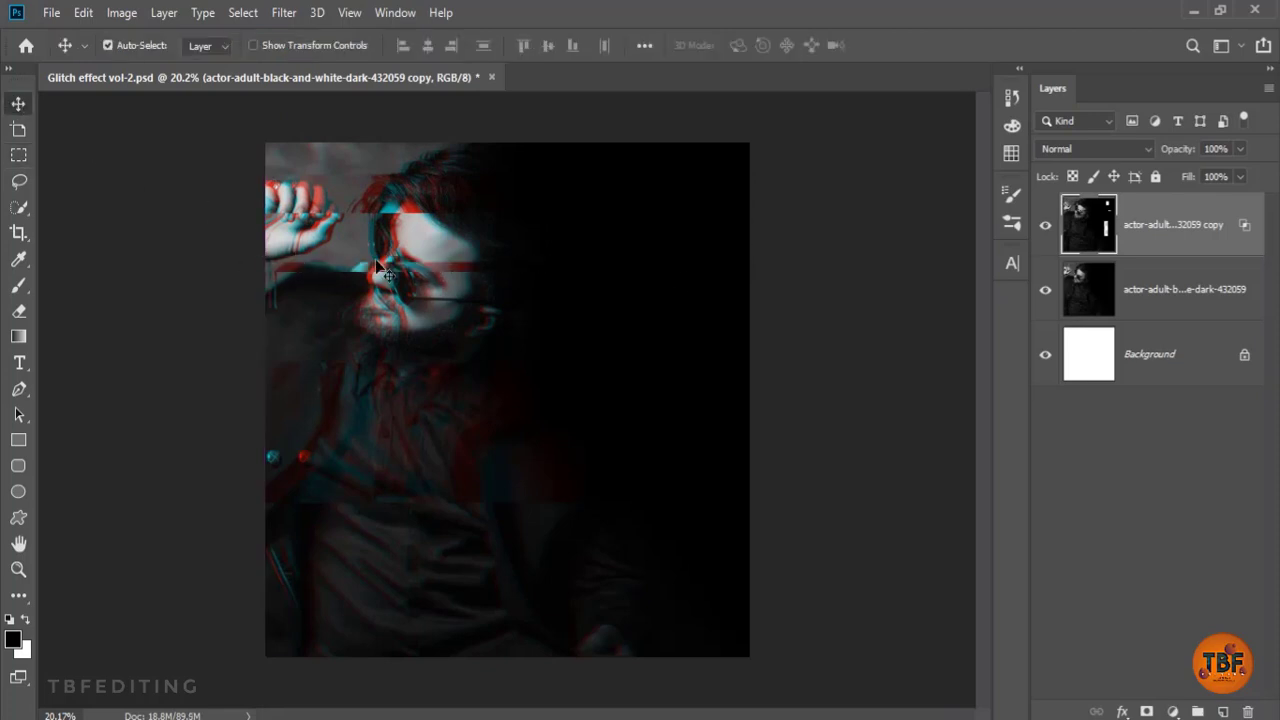
{"action": "left_click_drag", "start_coordinate": [380, 266], "coordinate": [385, 268]}
{"action": "key", "text": "ctrl+z"}
- Set the Rectangle tool's shape fill to the red ff1515
{"action": "left_click", "coordinate": [18, 440]}
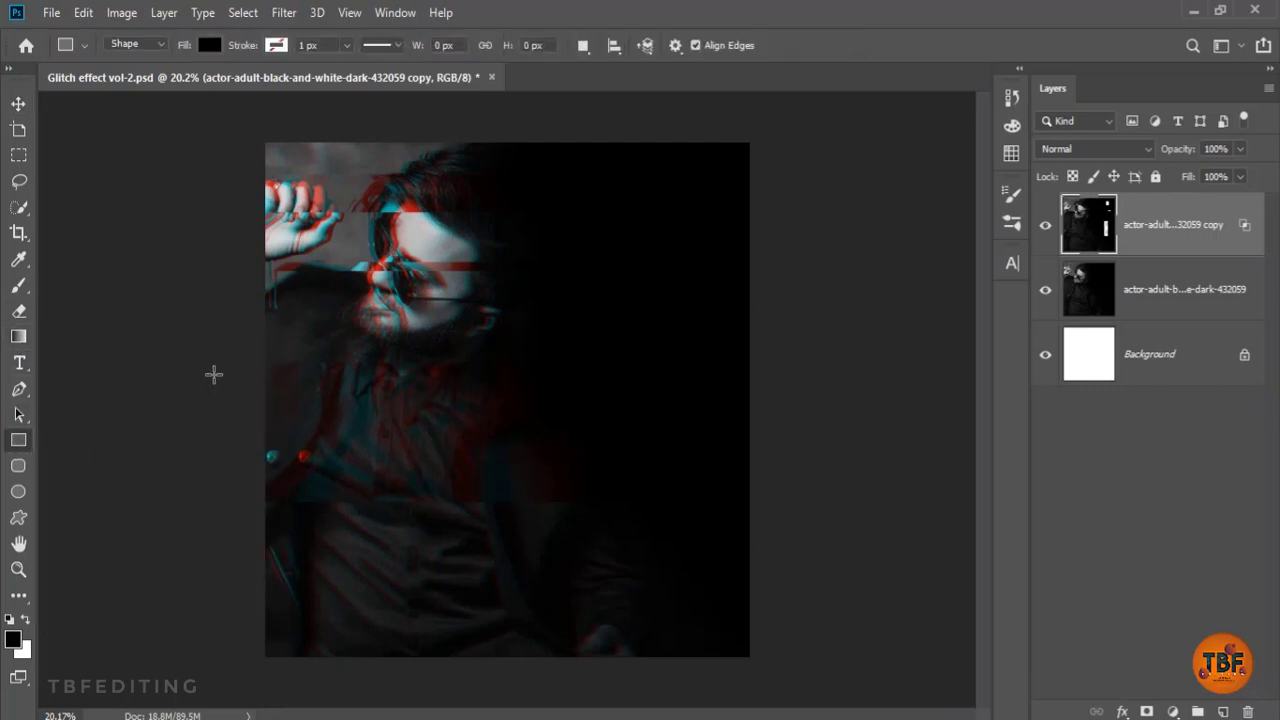
{"action": "left_click", "coordinate": [207, 46]}
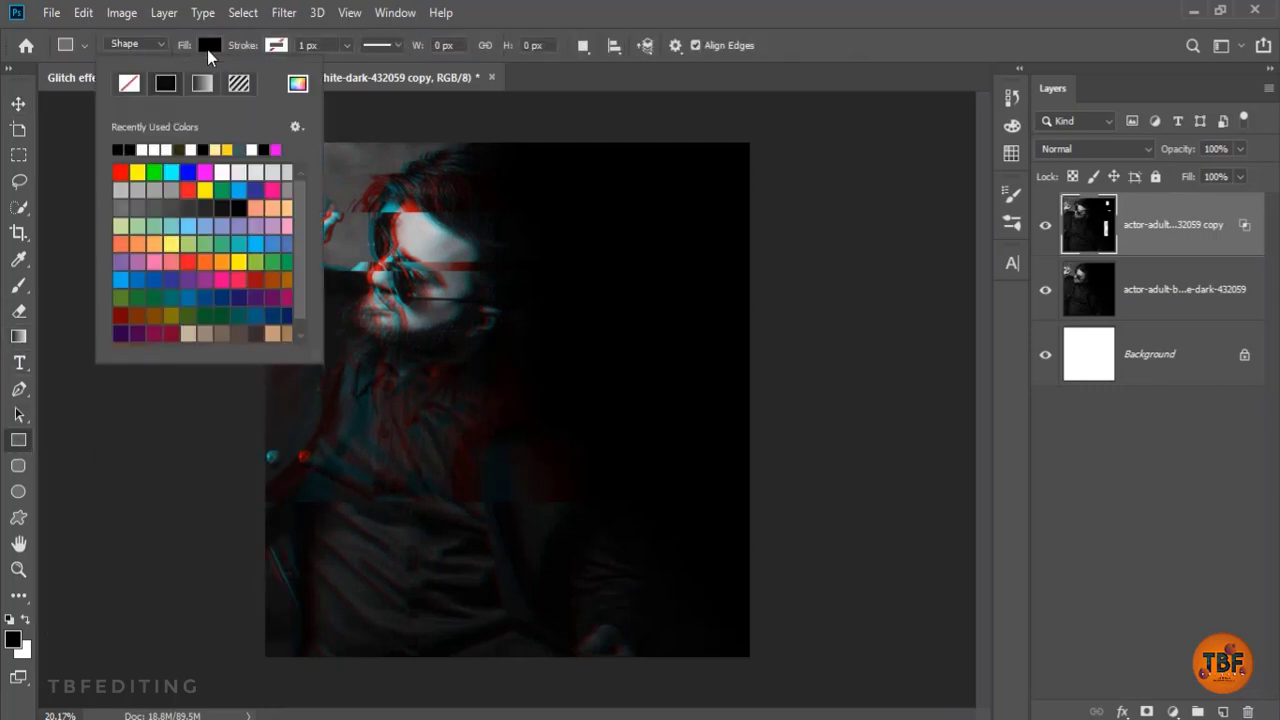
{"action": "left_click", "coordinate": [297, 83]}
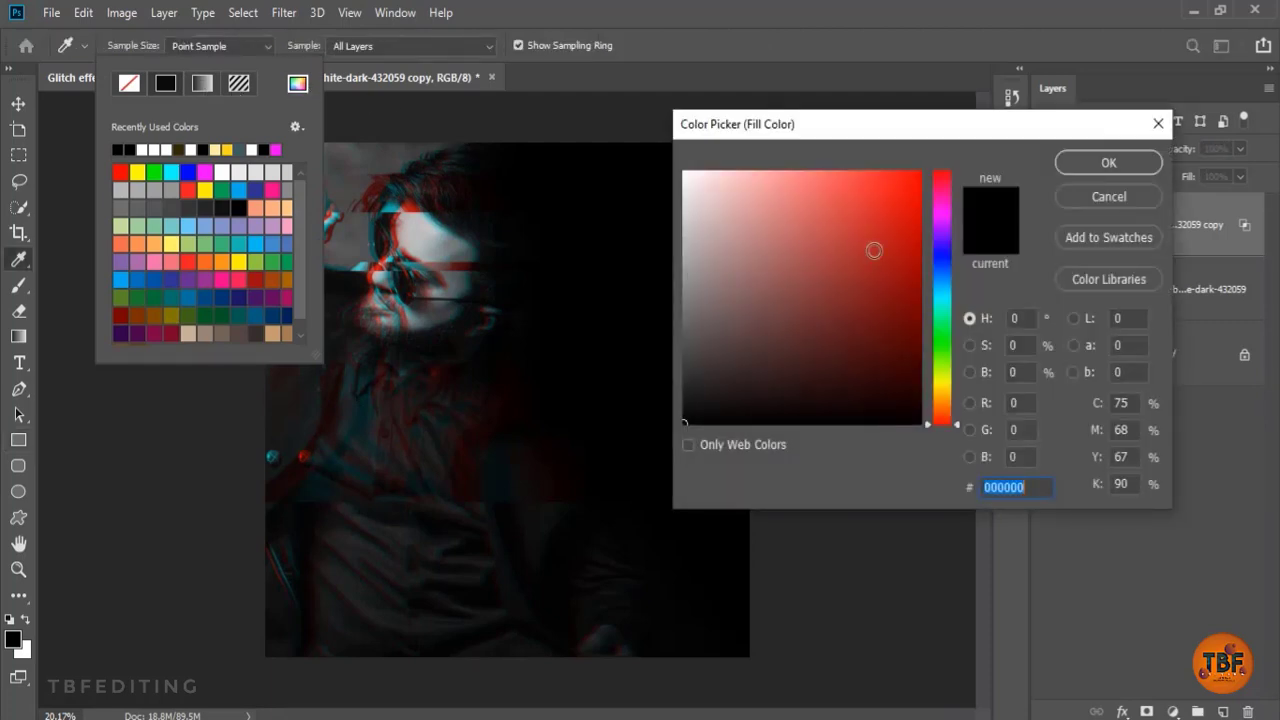
{"action": "left_click", "coordinate": [943, 183]}
{"action": "left_click_drag", "start_coordinate": [946, 190], "coordinate": [946, 172]}
{"action": "left_click", "coordinate": [899, 172]}
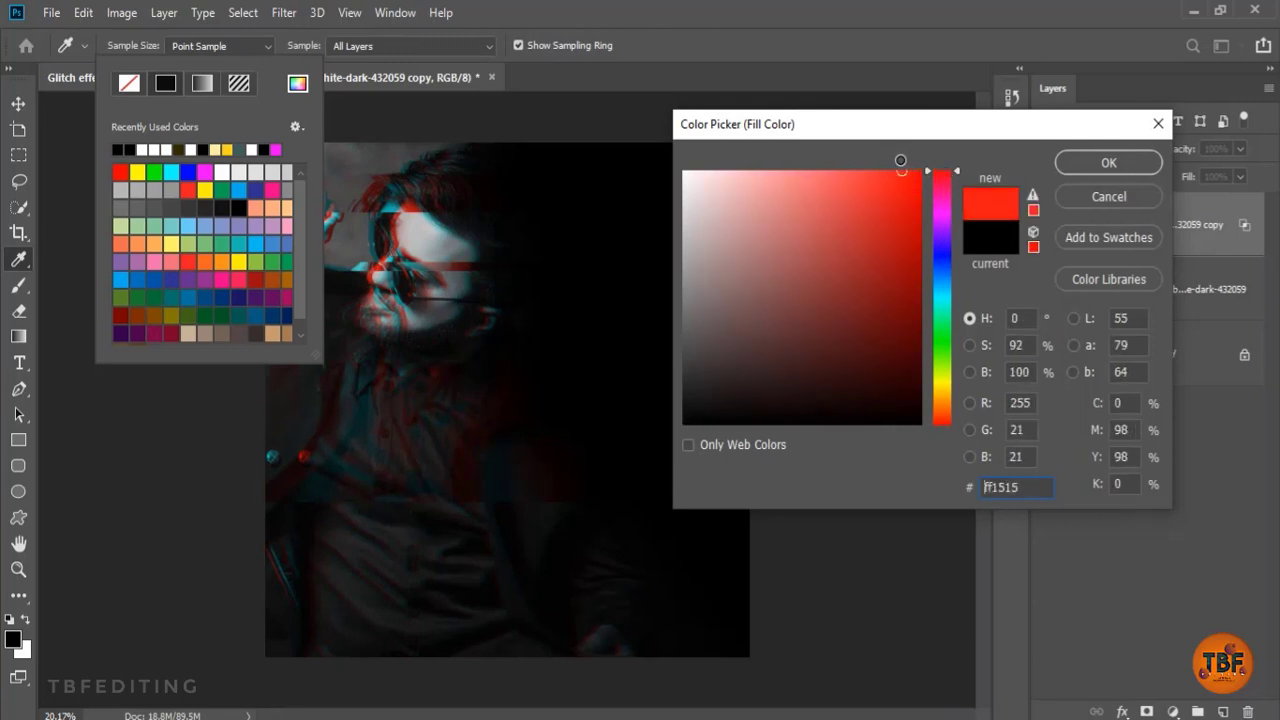
{"action": "left_click", "coordinate": [1118, 163]}
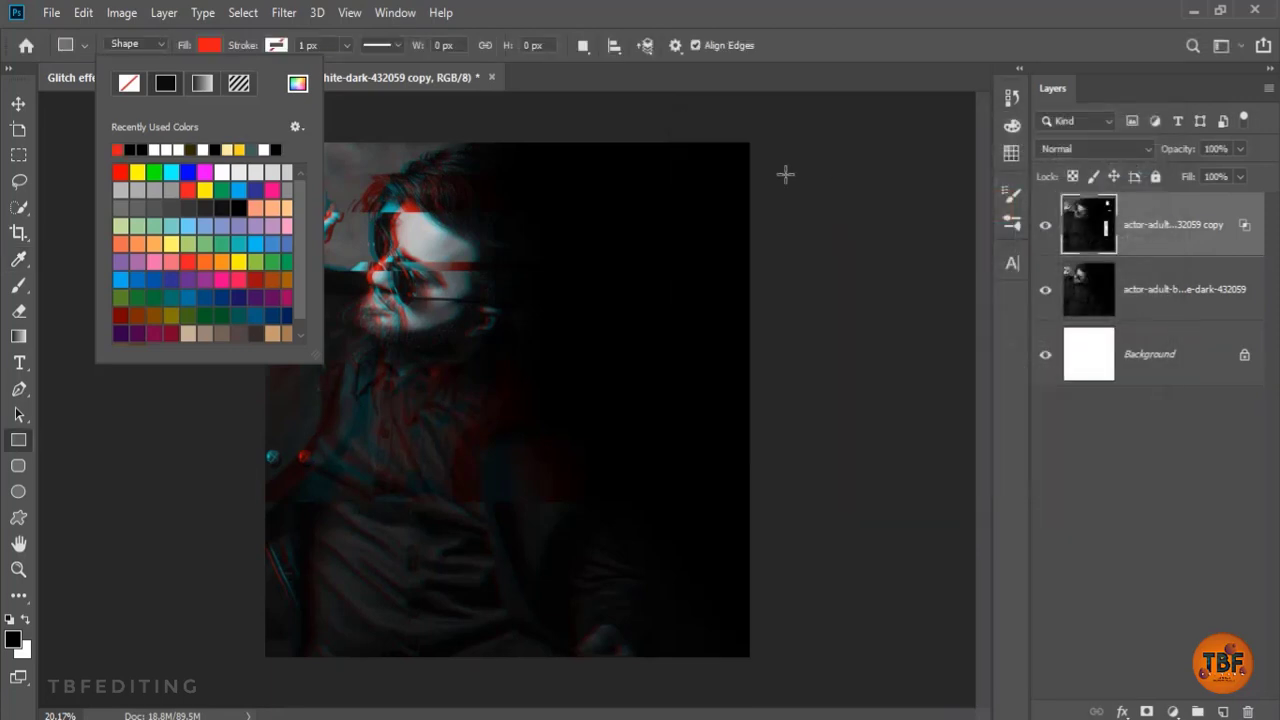
- Draw a red-filled rectangle without stroke, about 3224 by 1011 px, across the bottom part of the canvas
{"action": "left_click", "coordinate": [129, 84]}
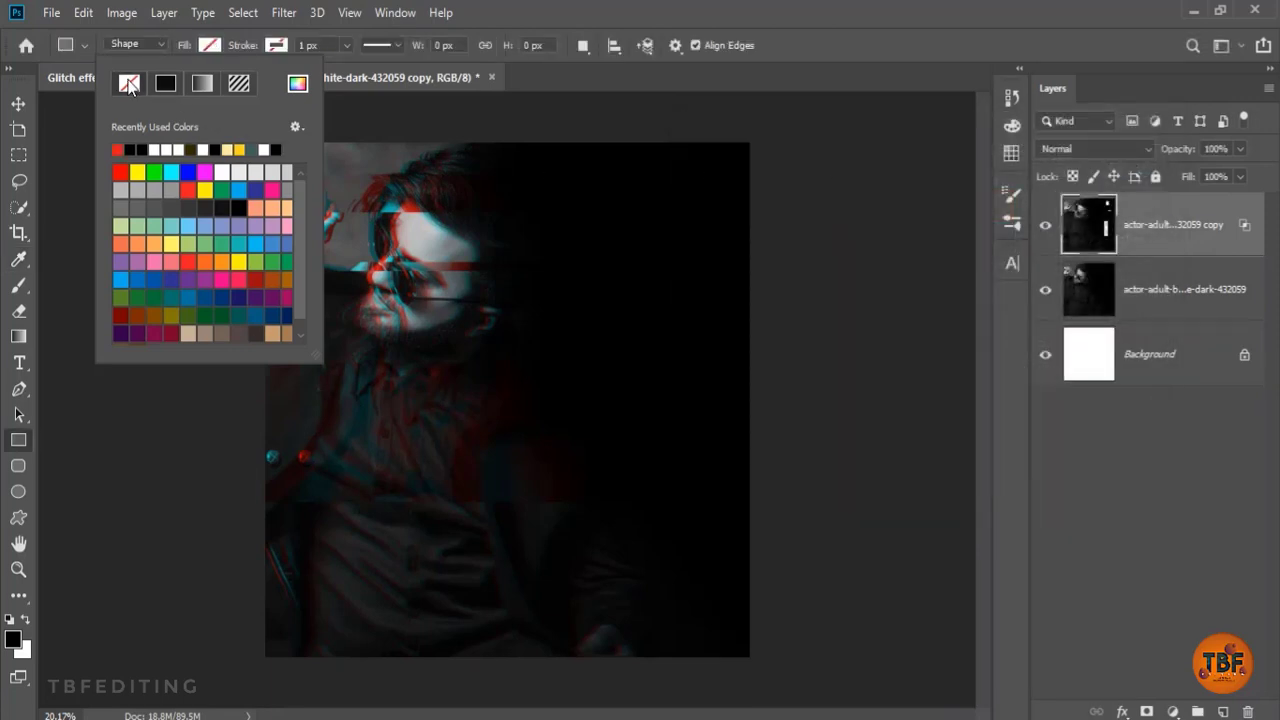
{"action": "left_click", "coordinate": [117, 149]}
{"action": "left_click", "coordinate": [275, 45]}
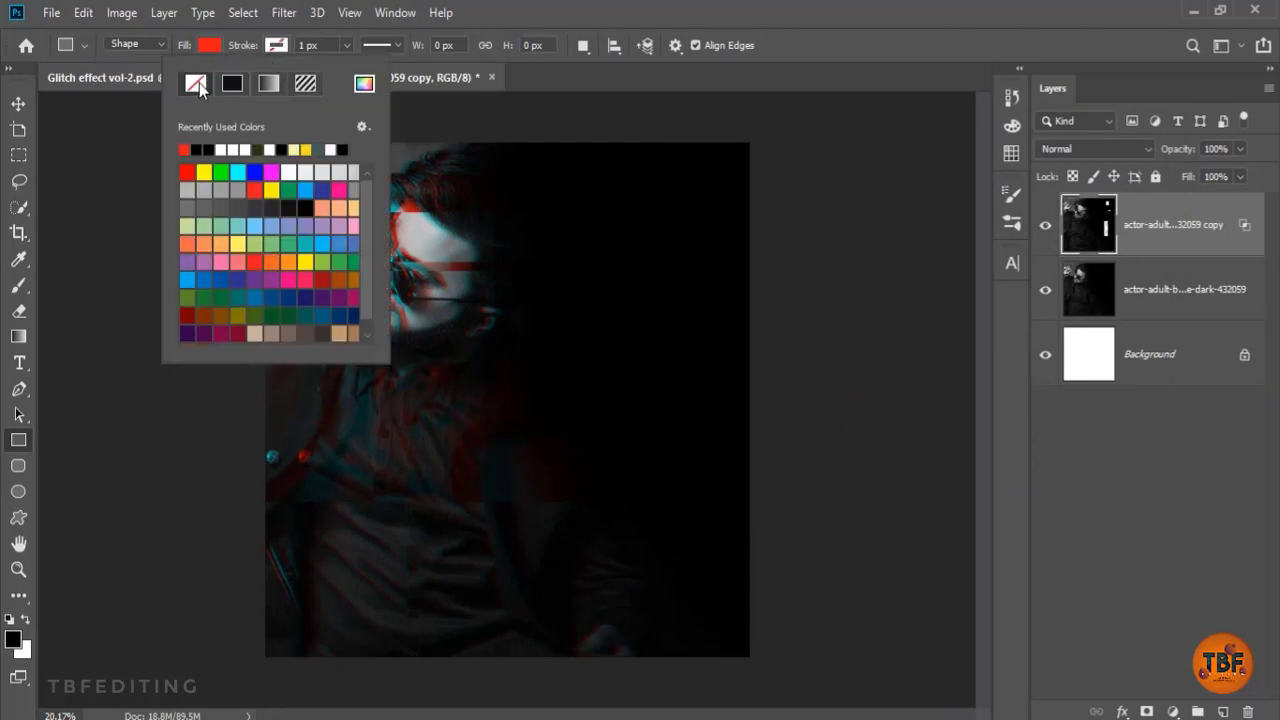
{"action": "left_click", "coordinate": [525, 23]}
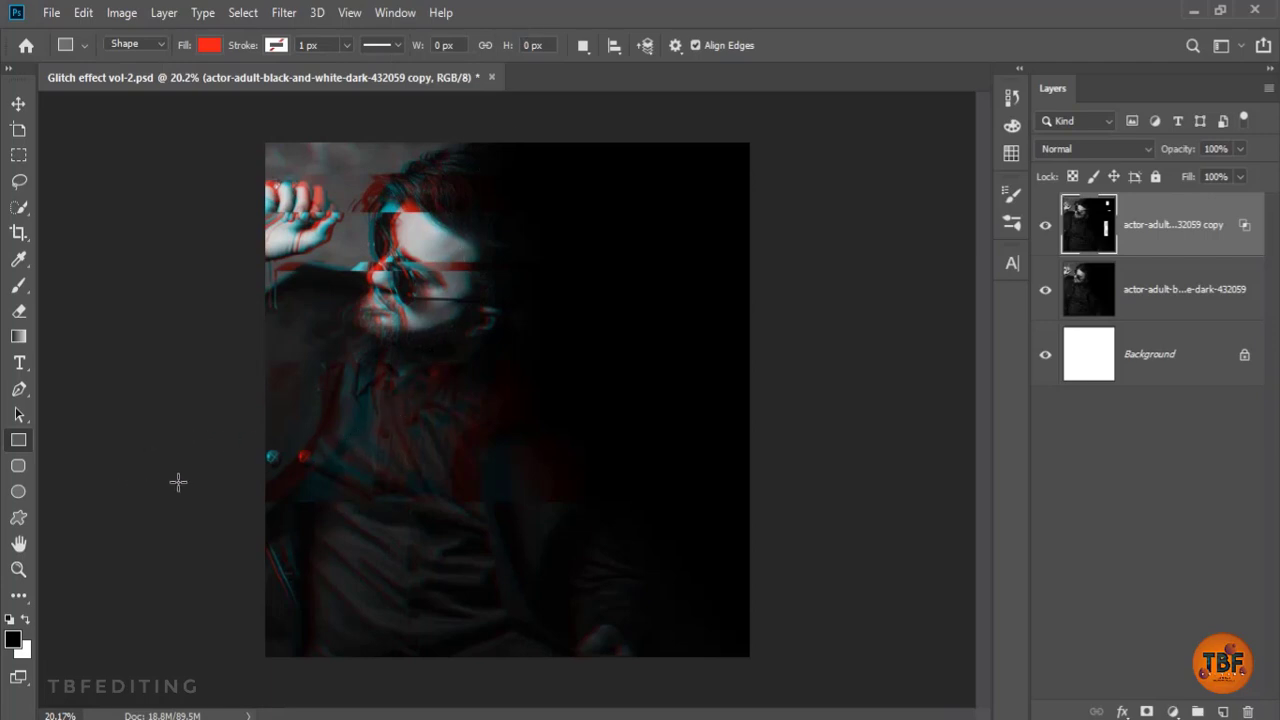
{"action": "left_click_drag", "start_coordinate": [184, 475], "coordinate": [792, 676]}
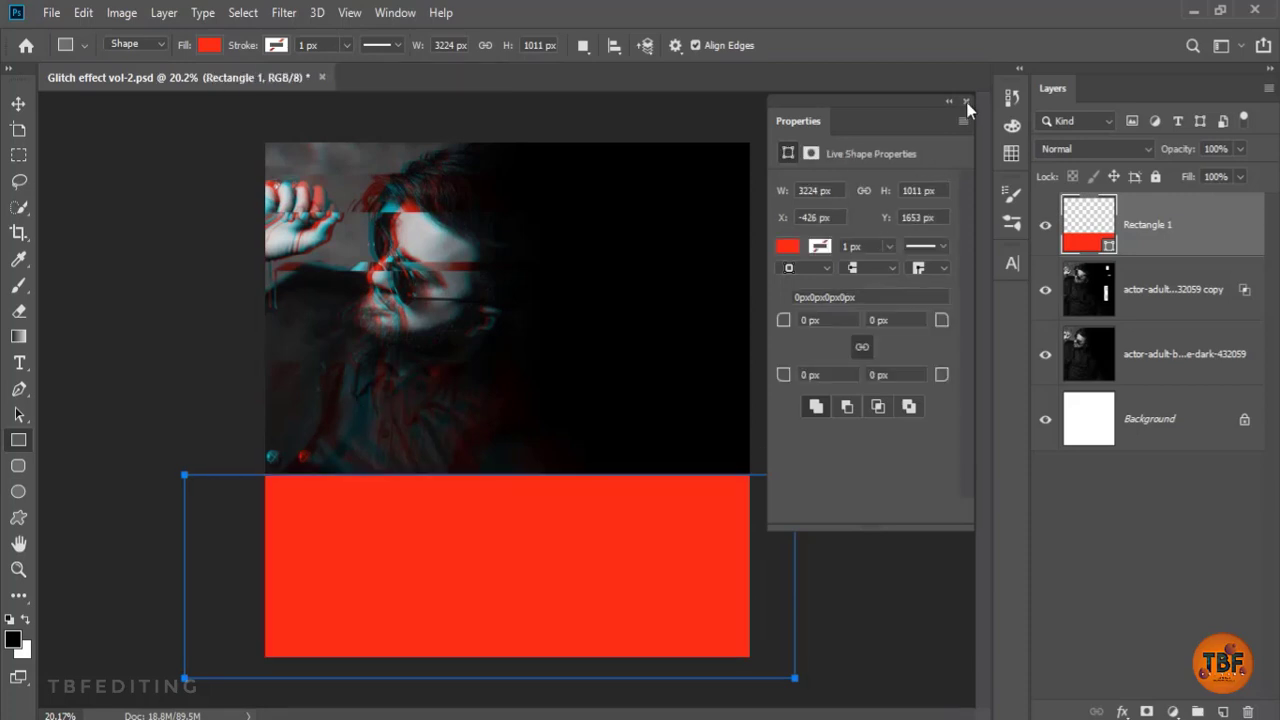
- Set the blend mode of the large red rectangle layer to Overlay
{"action": "left_click", "coordinate": [966, 102]}
{"action": "left_click", "coordinate": [1103, 162]}
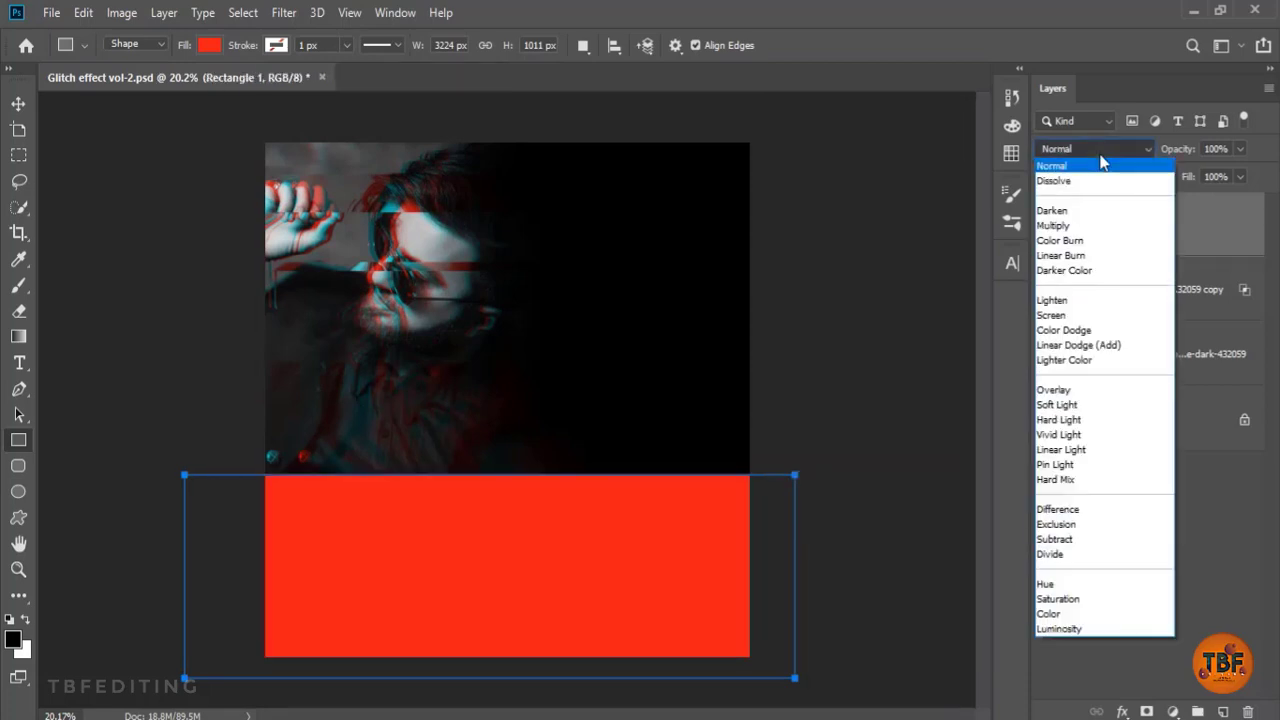
{"action": "left_click", "coordinate": [1068, 392]}
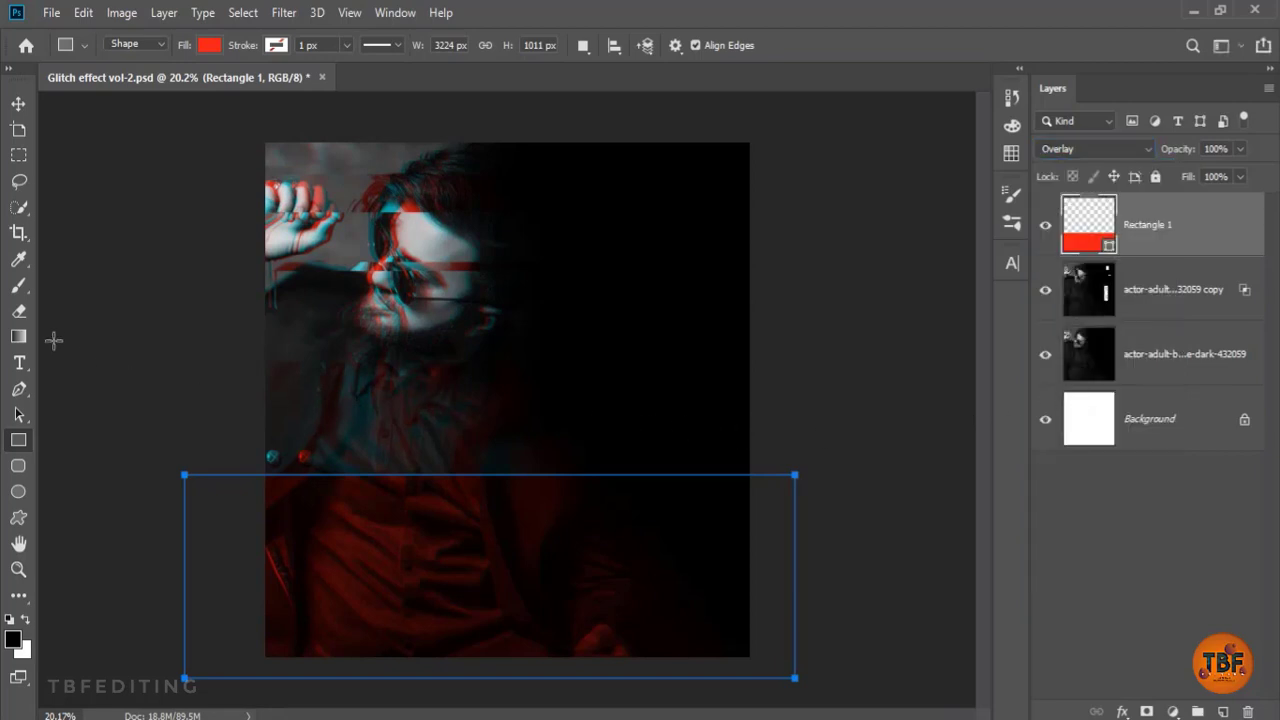
- Draw a horizontal rectangle about 3616 by 249 px across the upper chest below the beard and fill it with blue
{"action": "left_click", "coordinate": [24, 440]}
{"action": "left_click_drag", "start_coordinate": [132, 352], "coordinate": [816, 402]}
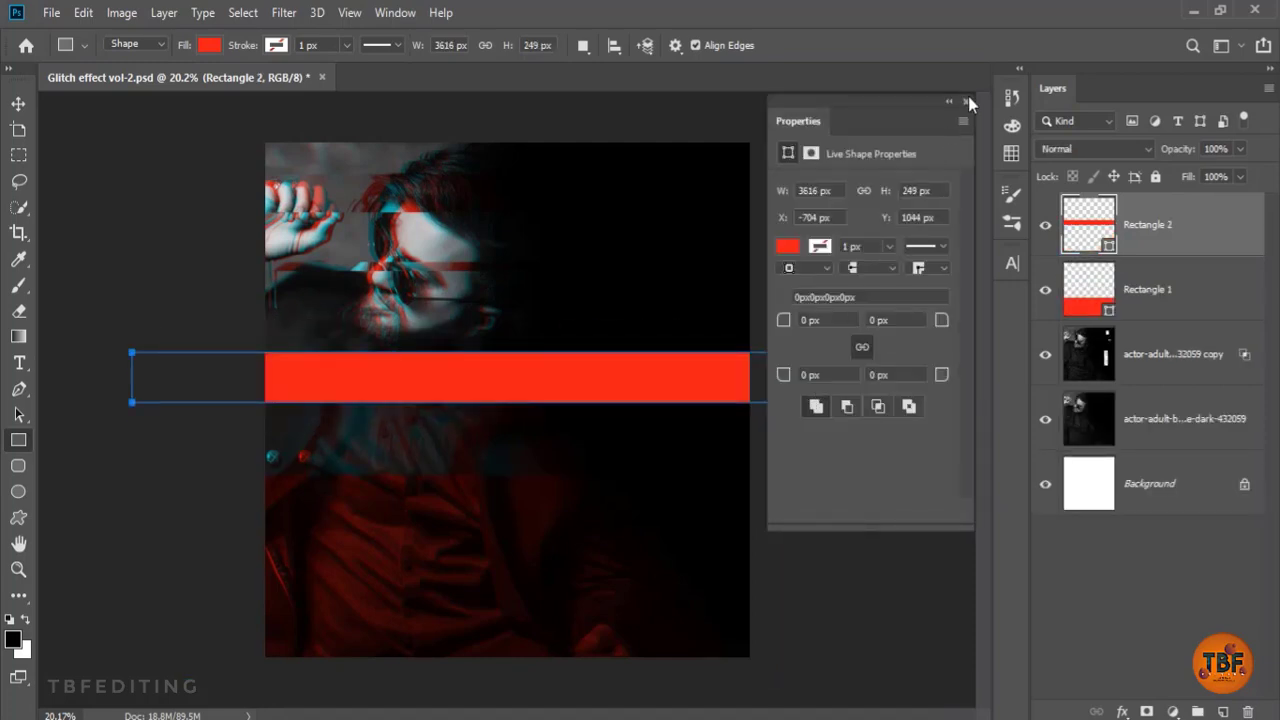
{"action": "left_click", "coordinate": [790, 247]}
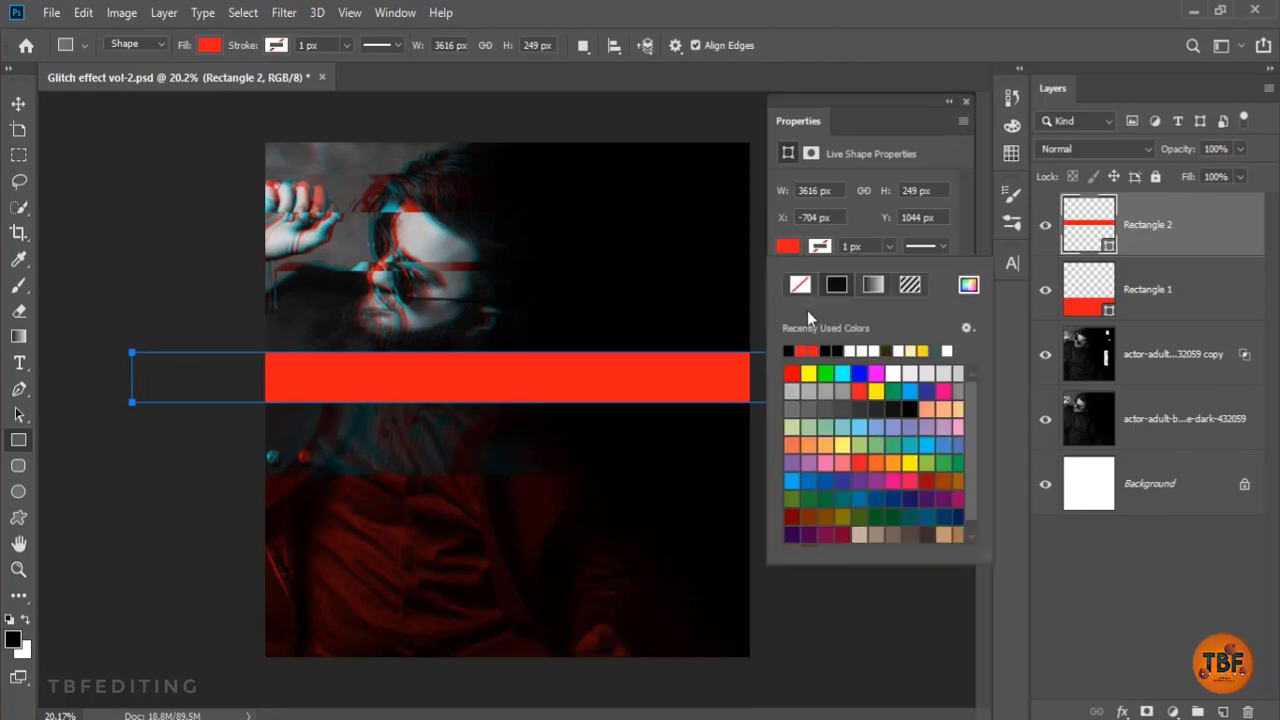
{"action": "left_click", "coordinate": [870, 372]}
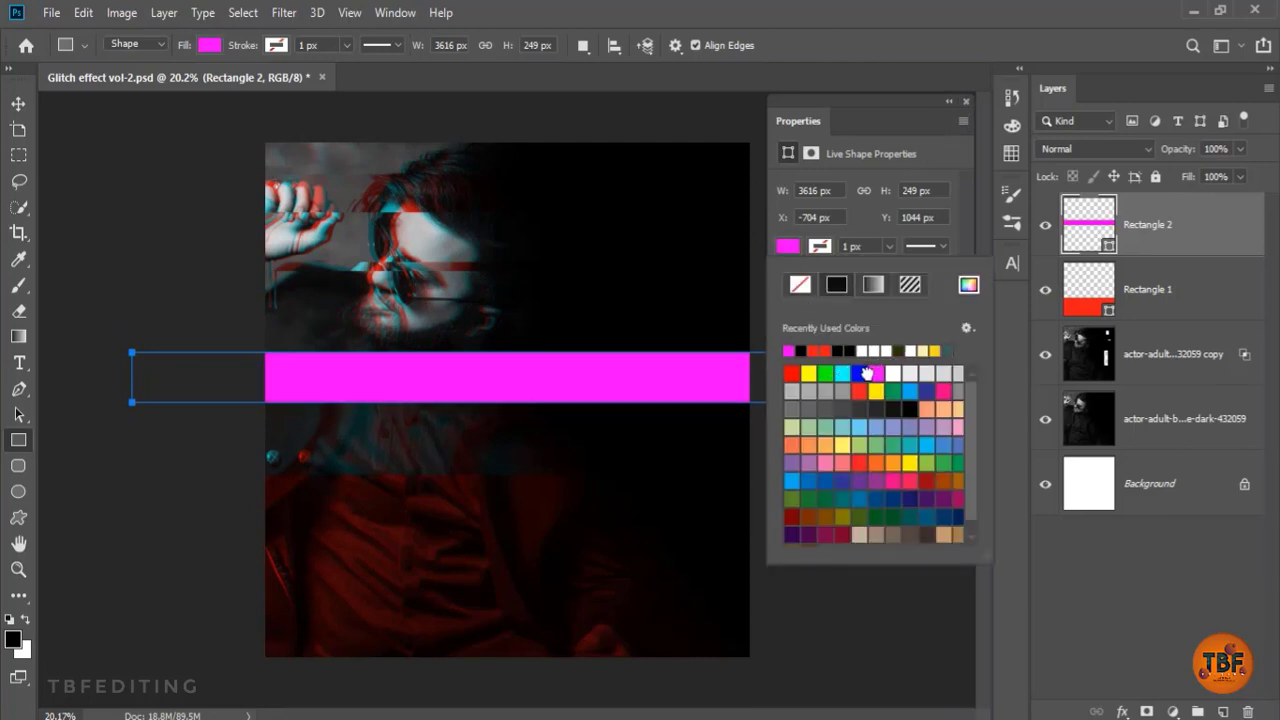
{"action": "left_click", "coordinate": [860, 373]}
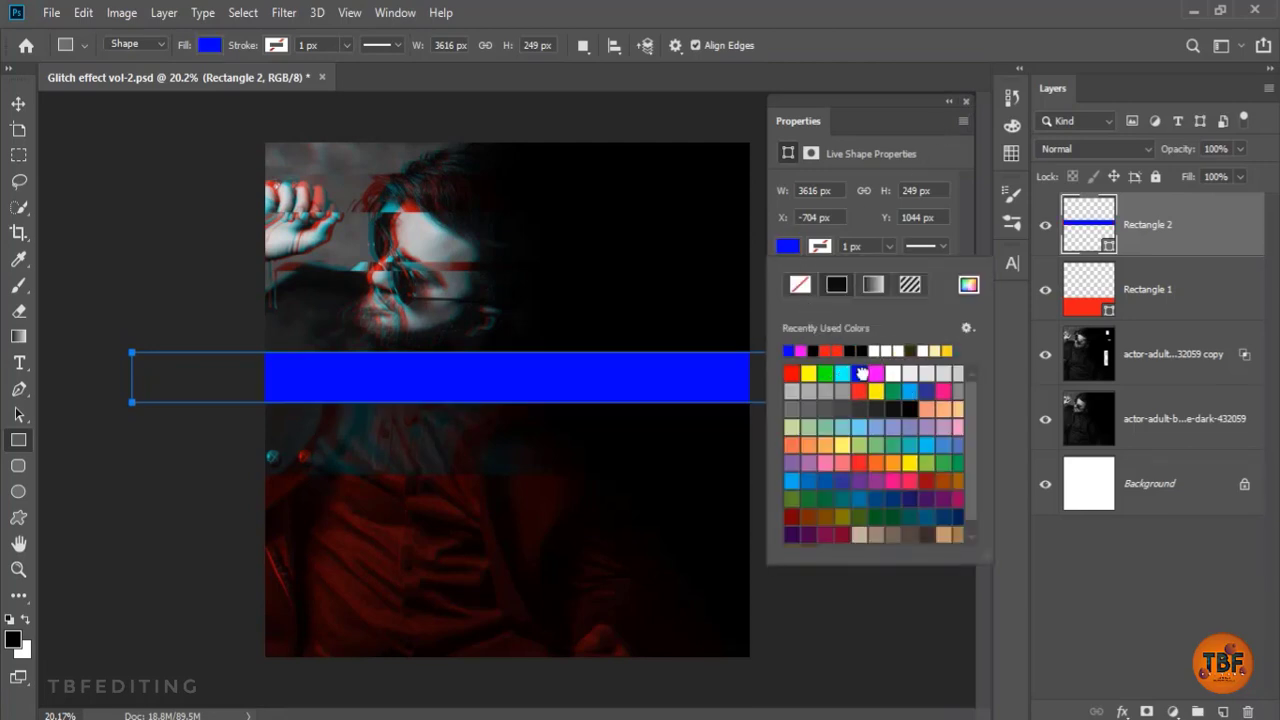
- Set the blend mode of the blue rectangle layer to Overlay
{"action": "left_click", "coordinate": [966, 101]}
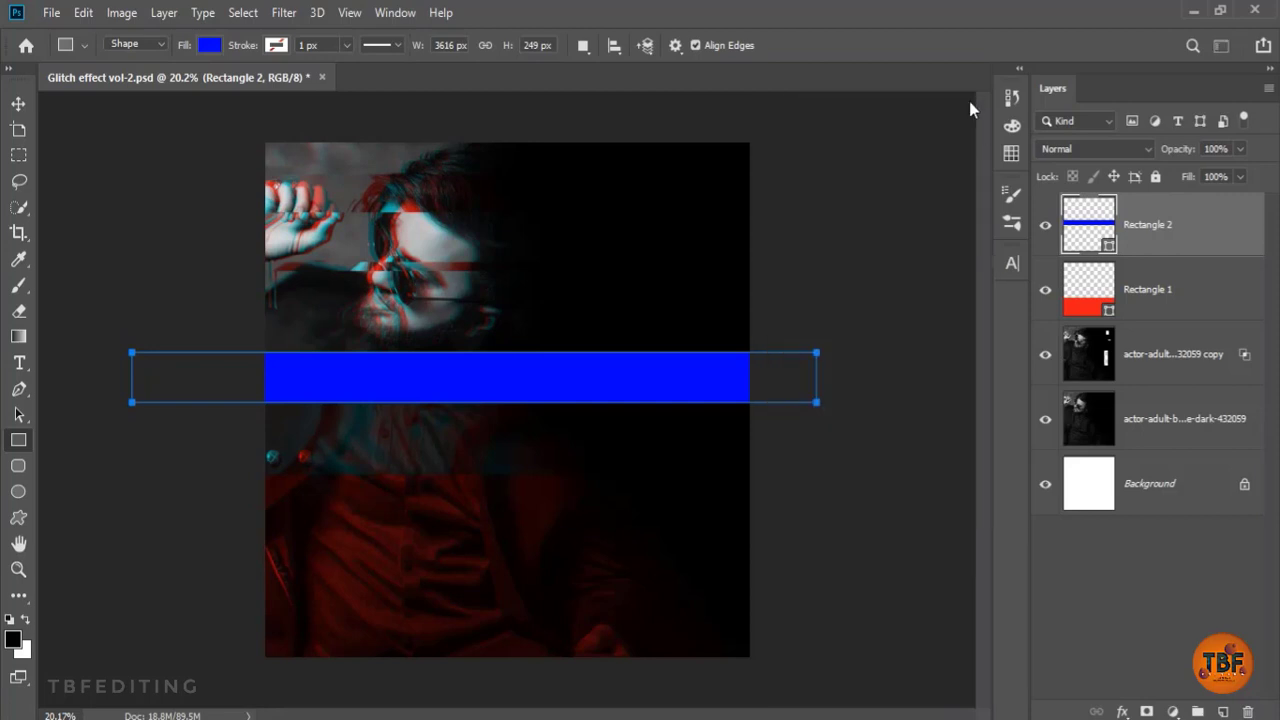
{"action": "left_click", "coordinate": [1095, 148]}
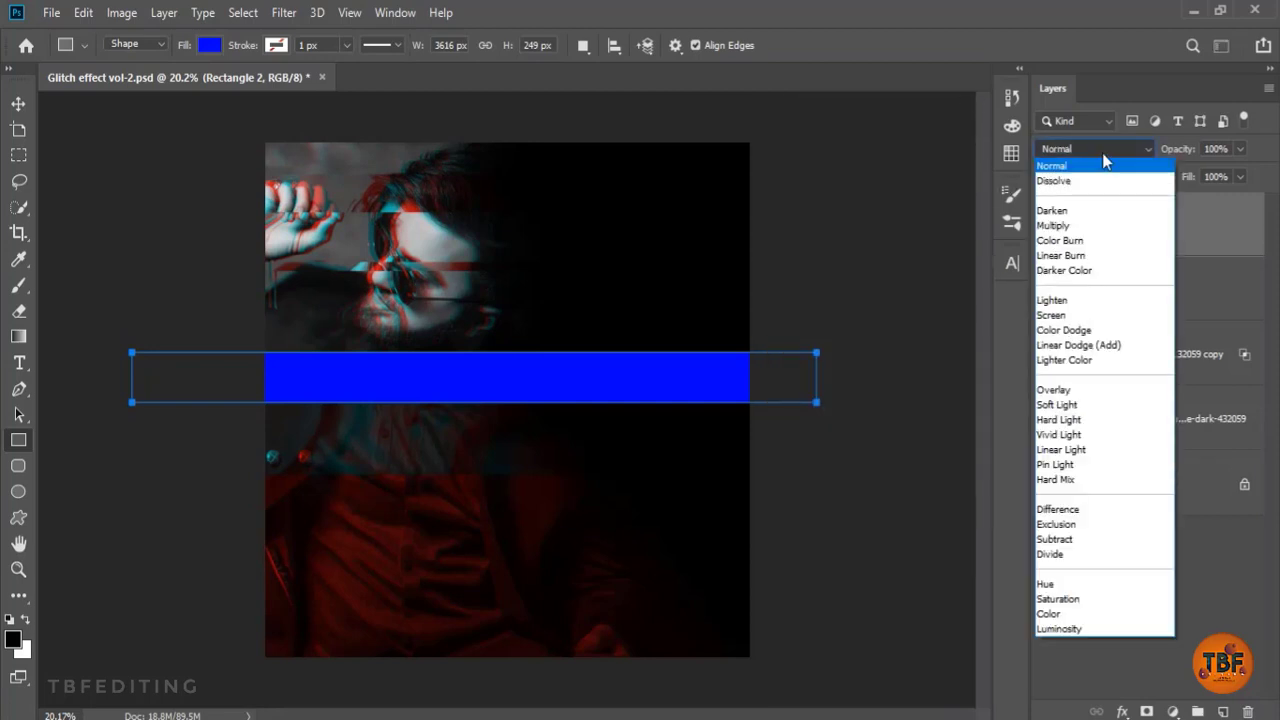
{"action": "left_click", "coordinate": [1060, 390]}
- Place the photo of red light trails from the image folder into the document and scale it to cover the whole canvas
{"action": "left_click", "coordinate": [18, 103]}
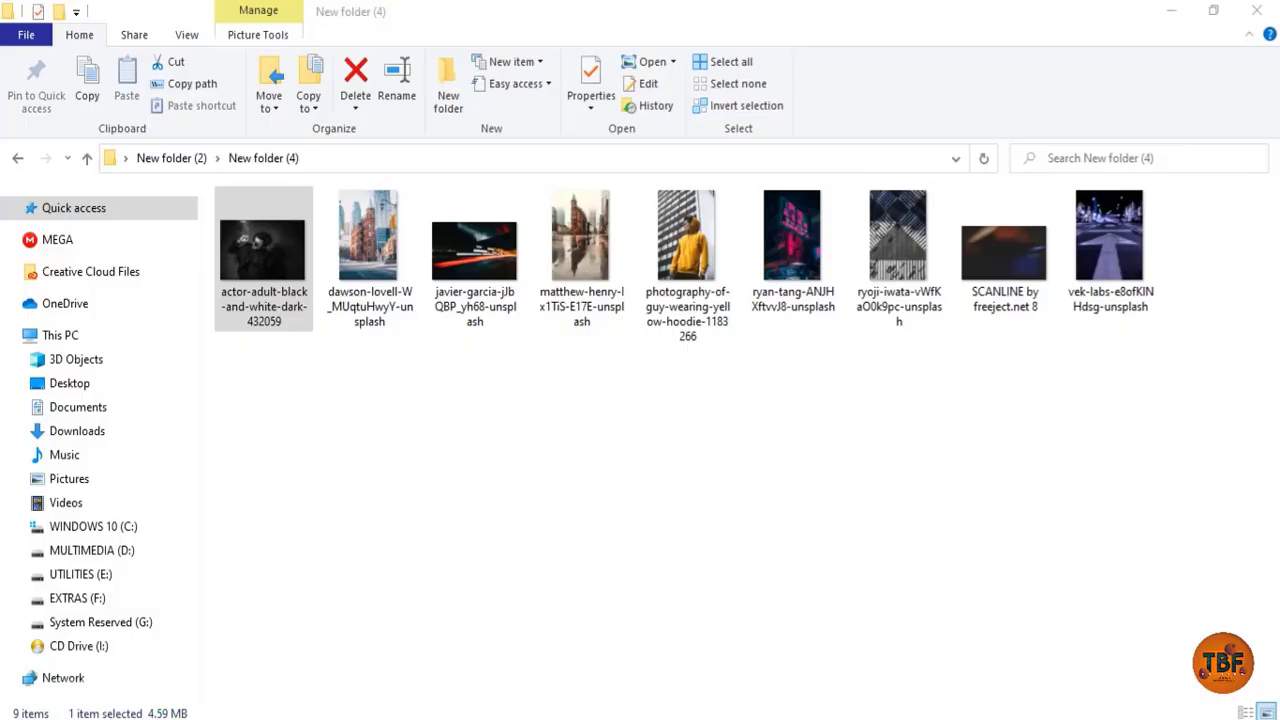
{"action": "left_click_drag", "start_coordinate": [466, 254], "coordinate": [632, 322]}
{"action": "left_click_drag", "start_coordinate": [607, 410], "coordinate": [673, 297]}
{"action": "left_click_drag", "start_coordinate": [573, 452], "coordinate": [573, 657]}
{"action": "left_click_drag", "start_coordinate": [583, 530], "coordinate": [598, 530]}
{"action": "key", "text": "Return"}
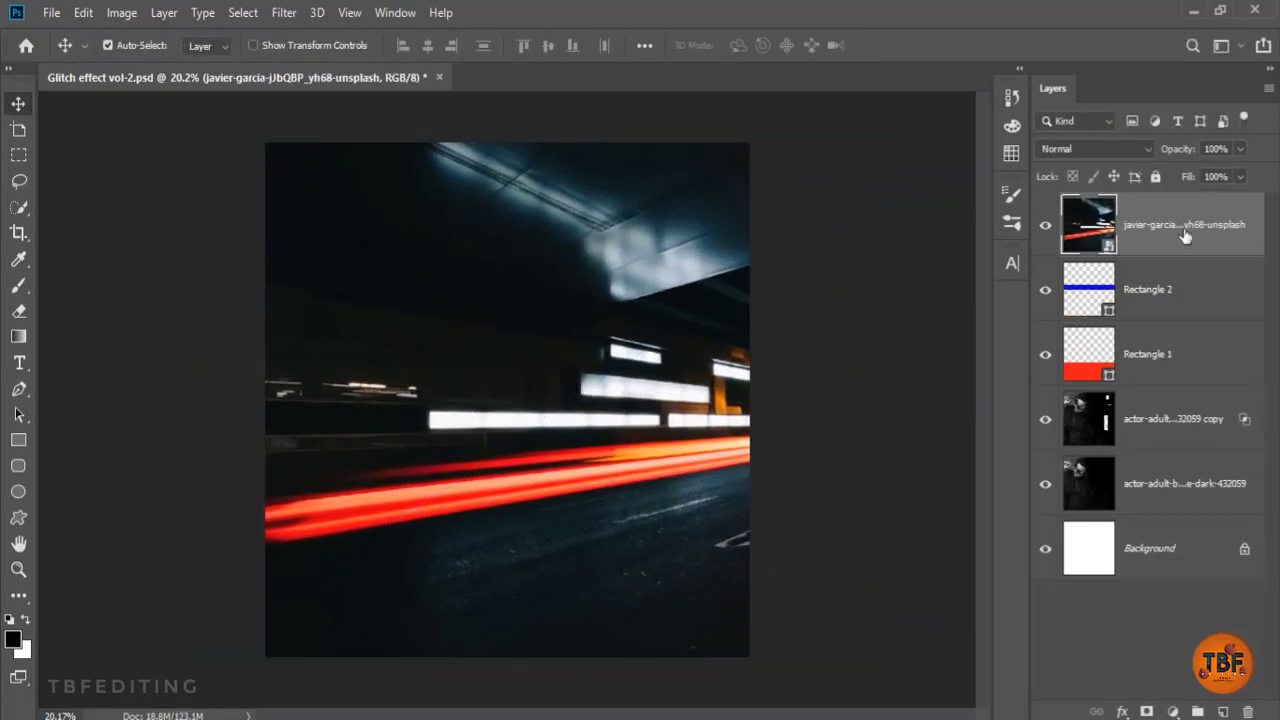
- Add a layer mask to the light-trail photo and hide its part over the man with a soft black 1000 px brush
{"action": "left_click", "coordinate": [1147, 712]}
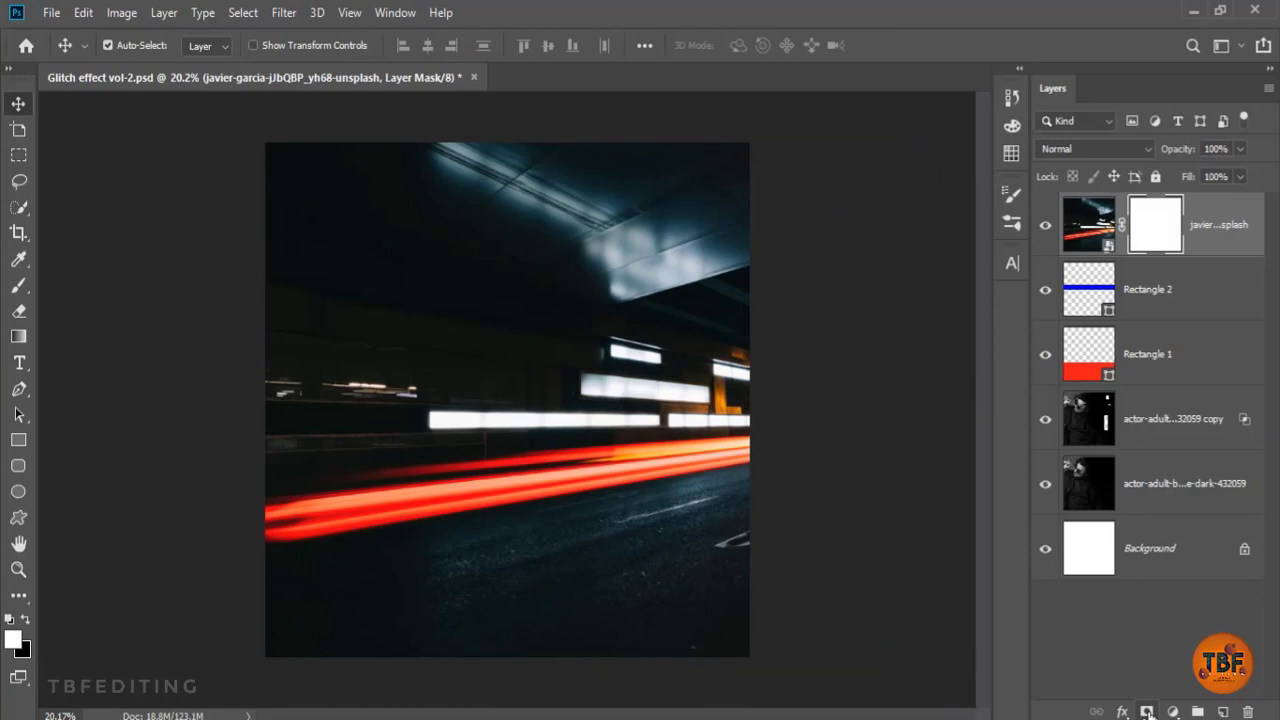
{"action": "left_click", "coordinate": [18, 287]}
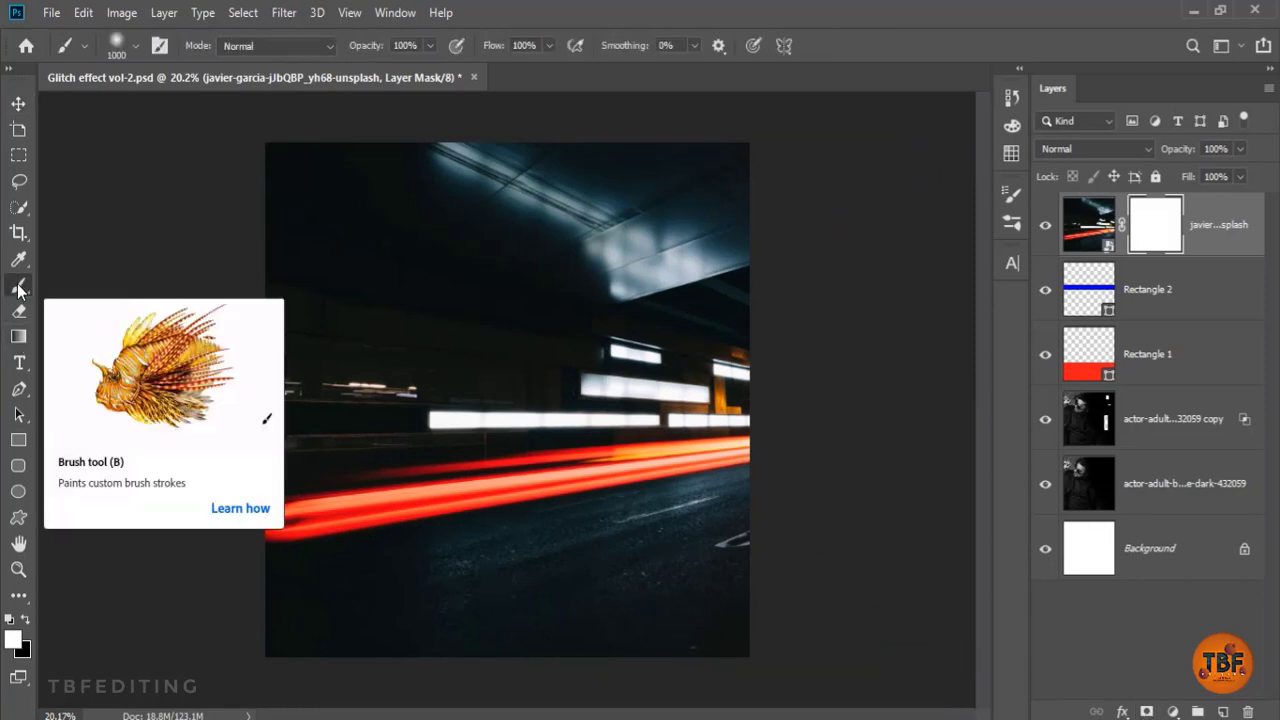
{"action": "key", "text": "x"}
{"action": "left_click_drag", "start_coordinate": [513, 317], "coordinate": [523, 411]}
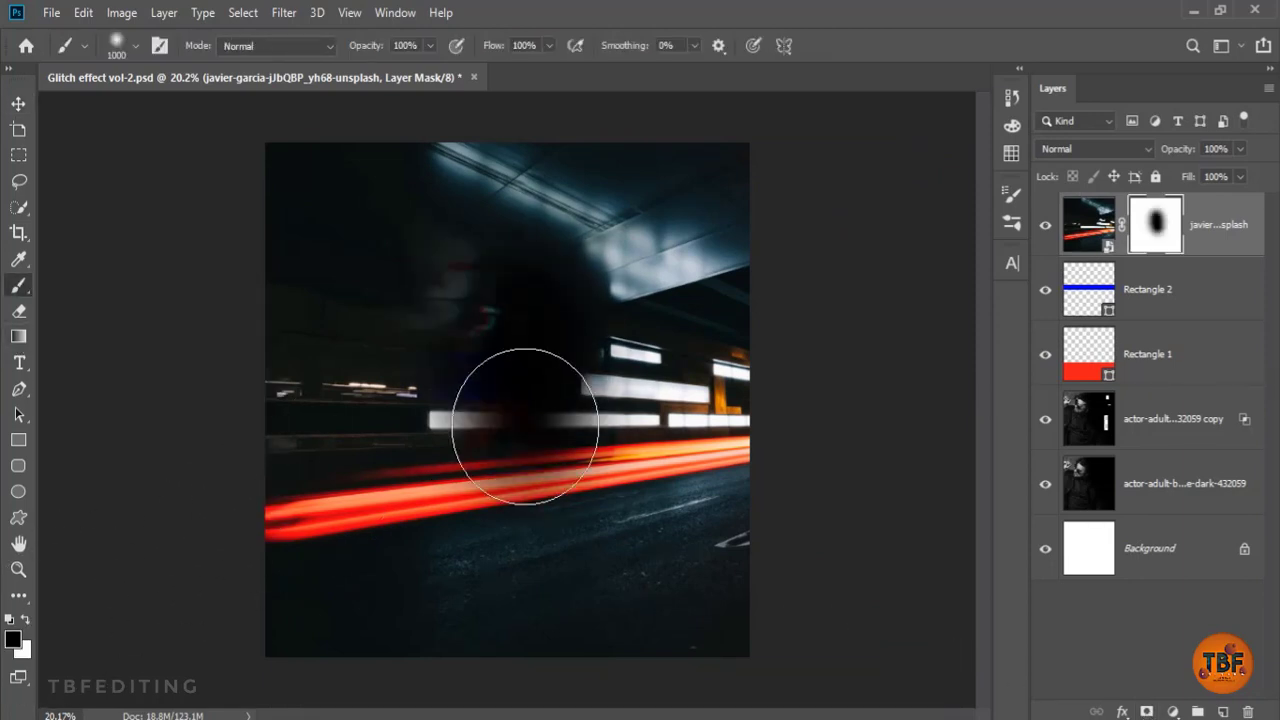
{"action": "key", "text": "ctrl+z"}
{"action": "mouse_move", "coordinate": [303, 212]}
{"action": "left_mouse_down"}
{"action": "mouse_move", "coordinate": [369, 215]}
{"action": "mouse_move", "coordinate": [431, 536]}
{"action": "mouse_move", "coordinate": [468, 283]}
{"action": "mouse_move", "coordinate": [421, 352]}
{"action": "left_mouse_up"}
{"action": "left_click_drag", "start_coordinate": [675, 425], "coordinate": [664, 431]}
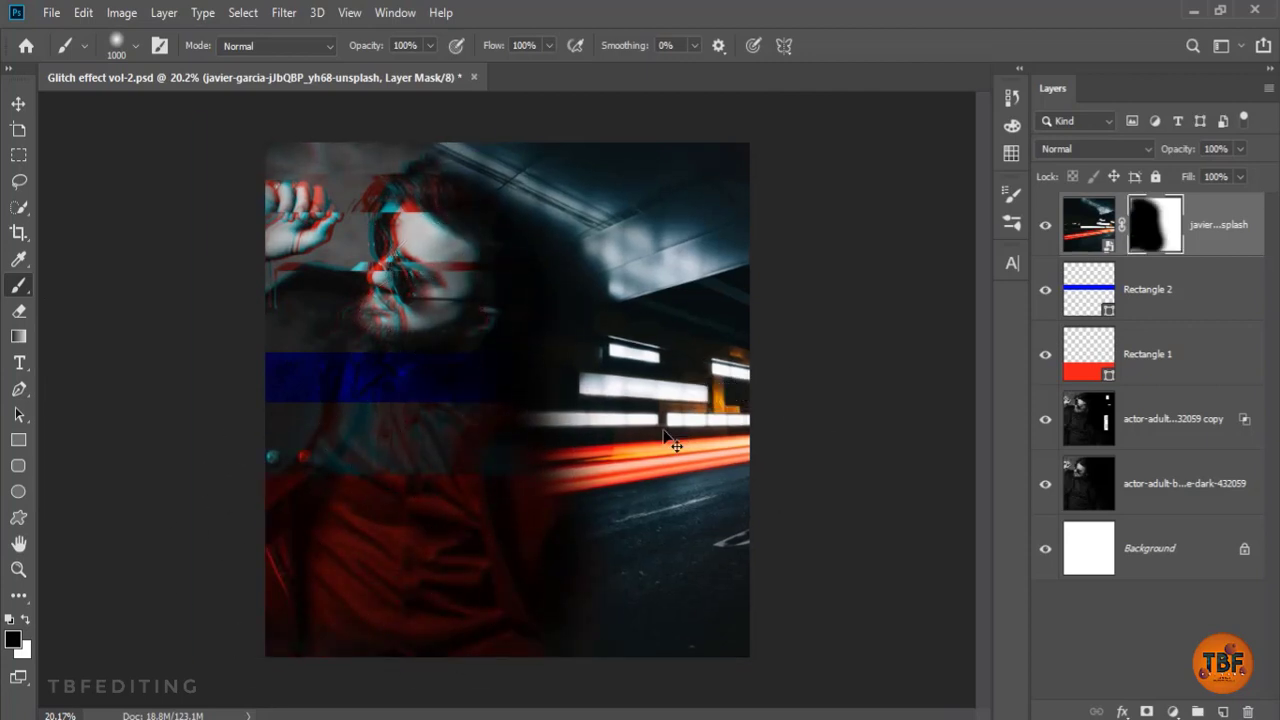
{"action": "mouse_move", "coordinate": [471, 460]}
{"action": "left_mouse_down"}
{"action": "mouse_move", "coordinate": [566, 485]}
{"action": "mouse_move", "coordinate": [429, 490]}
{"action": "mouse_move", "coordinate": [356, 255]}
{"action": "mouse_move", "coordinate": [246, 253]}
{"action": "mouse_move", "coordinate": [343, 453]}
{"action": "mouse_move", "coordinate": [440, 571]}
{"action": "left_mouse_up"}
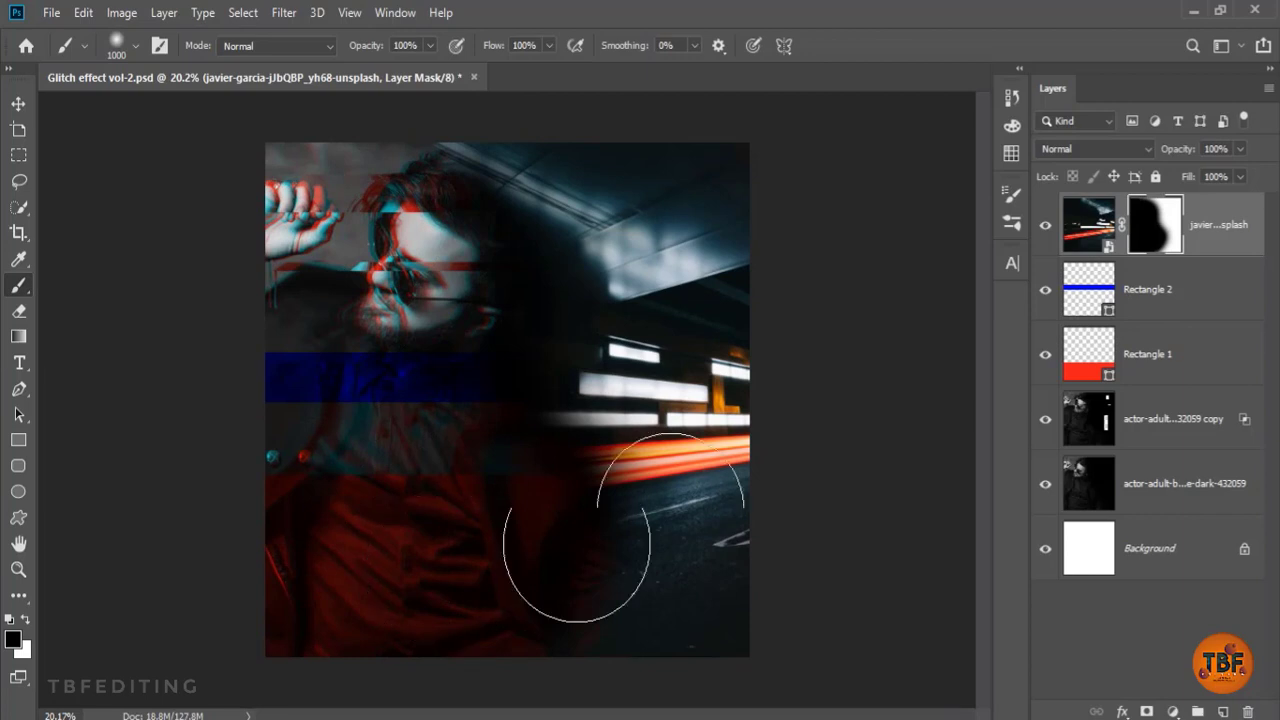
- Set the blend mode of the masked light-trail photo layer to Lighten
{"action": "left_click", "coordinate": [1097, 150]}
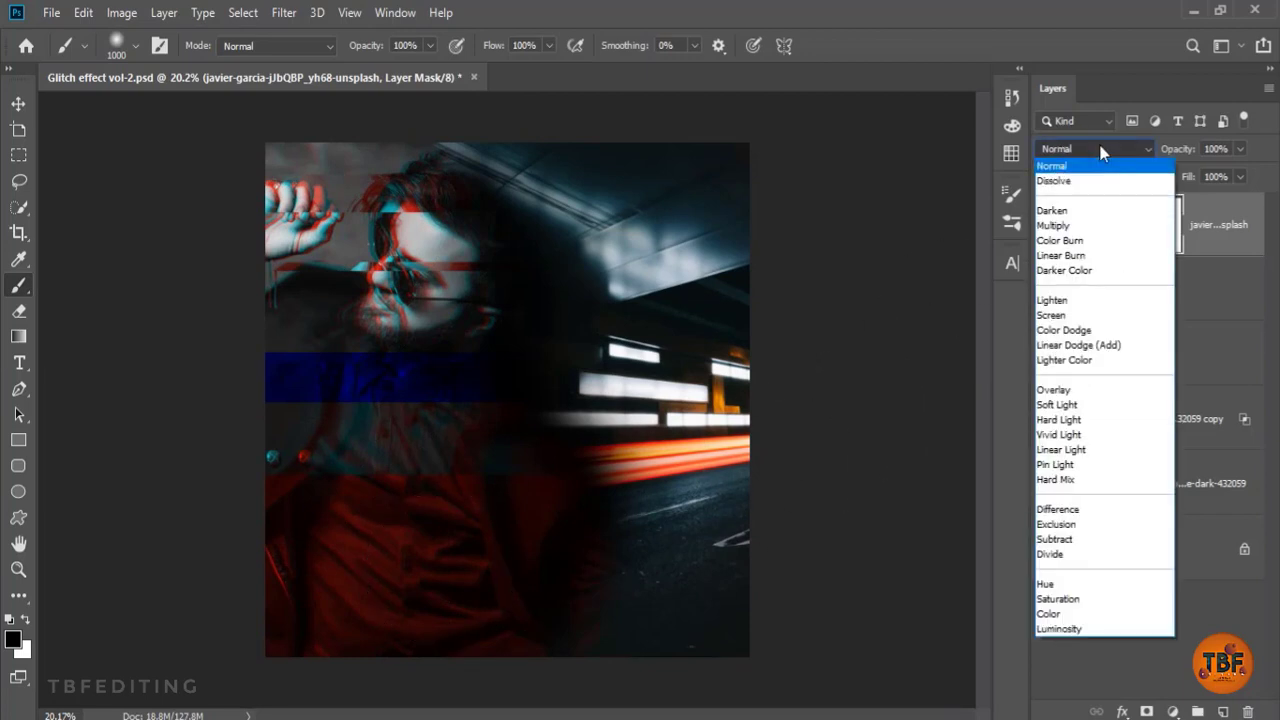
{"action": "left_click", "coordinate": [1100, 150]}
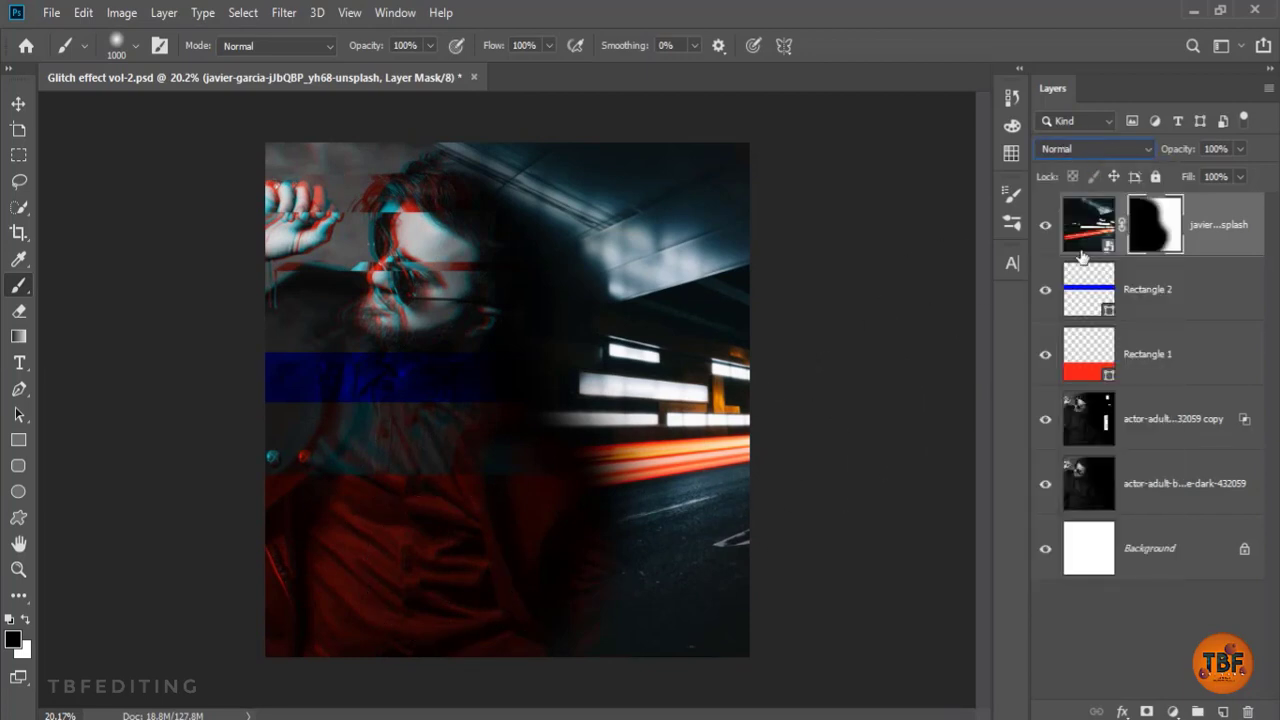
{"action": "left_click", "coordinate": [1082, 250]}
{"action": "left_click", "coordinate": [1096, 150]}
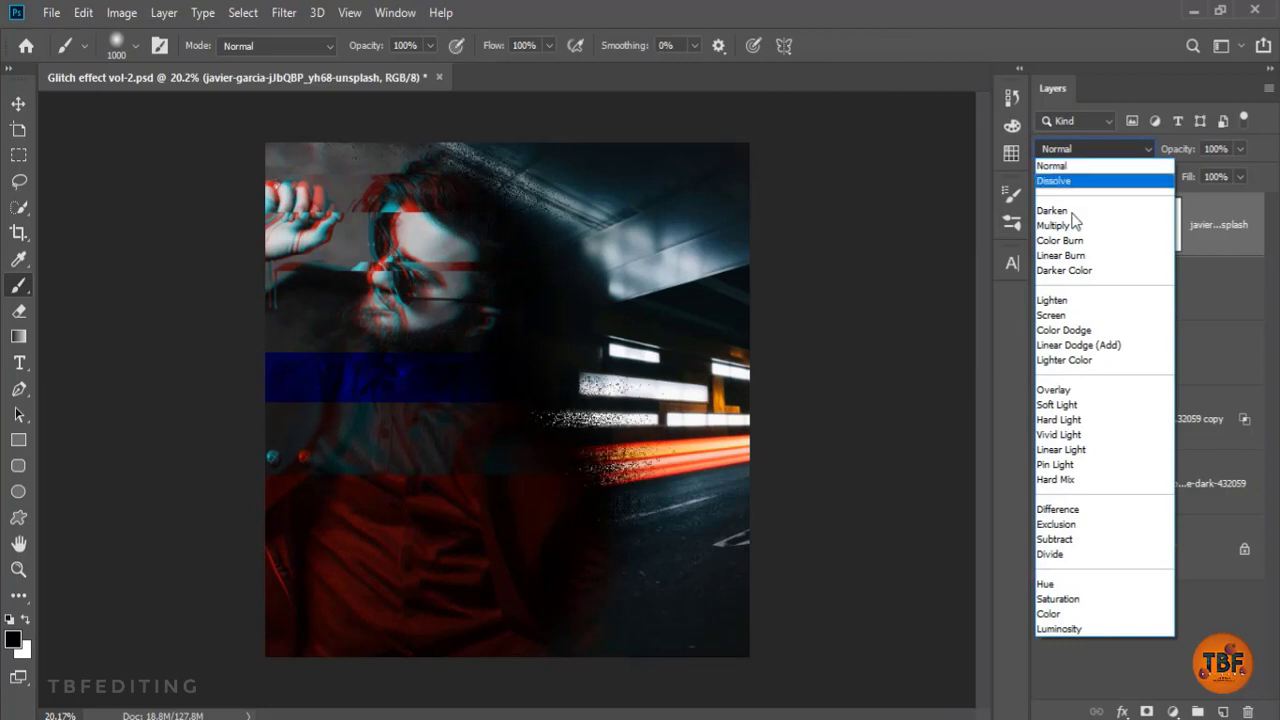
{"action": "left_click", "coordinate": [1055, 301]}
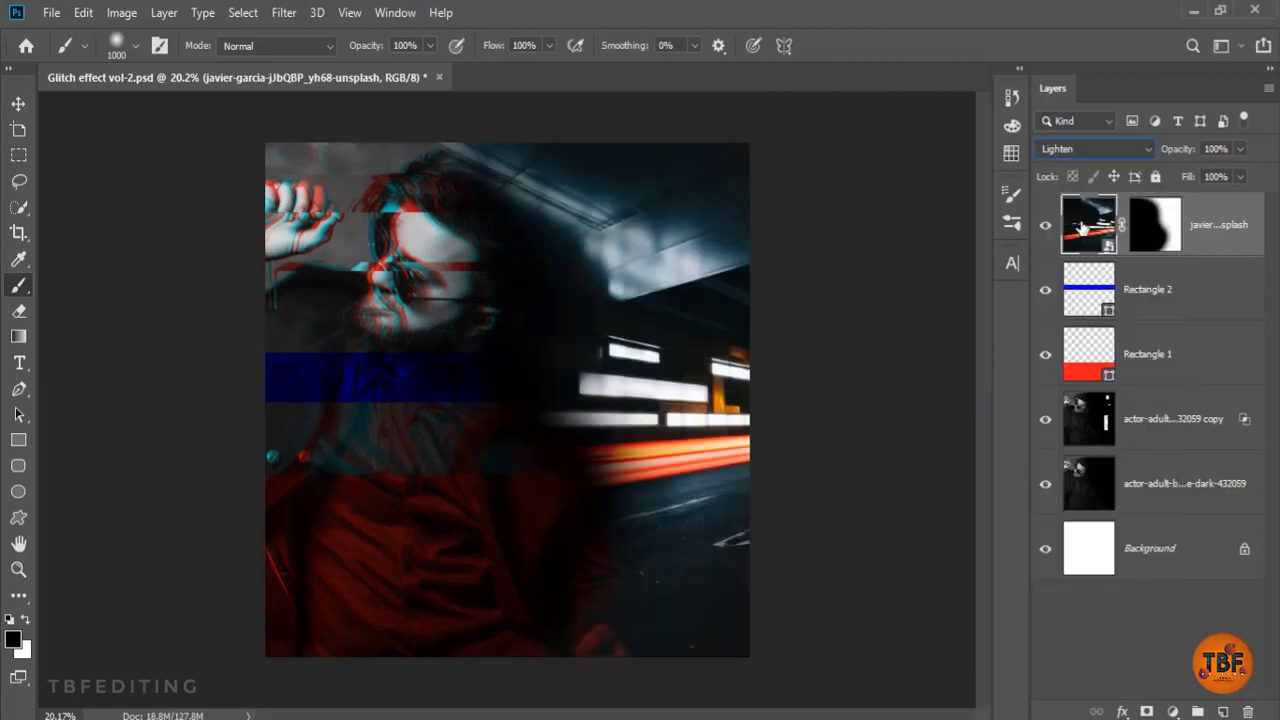
- Apply a contrast Curves adjustment to the light-trail photo with points including input 52/output 27, 109/92 and 233/240, and collapse its filter list
{"action": "left_click", "coordinate": [1091, 223]}
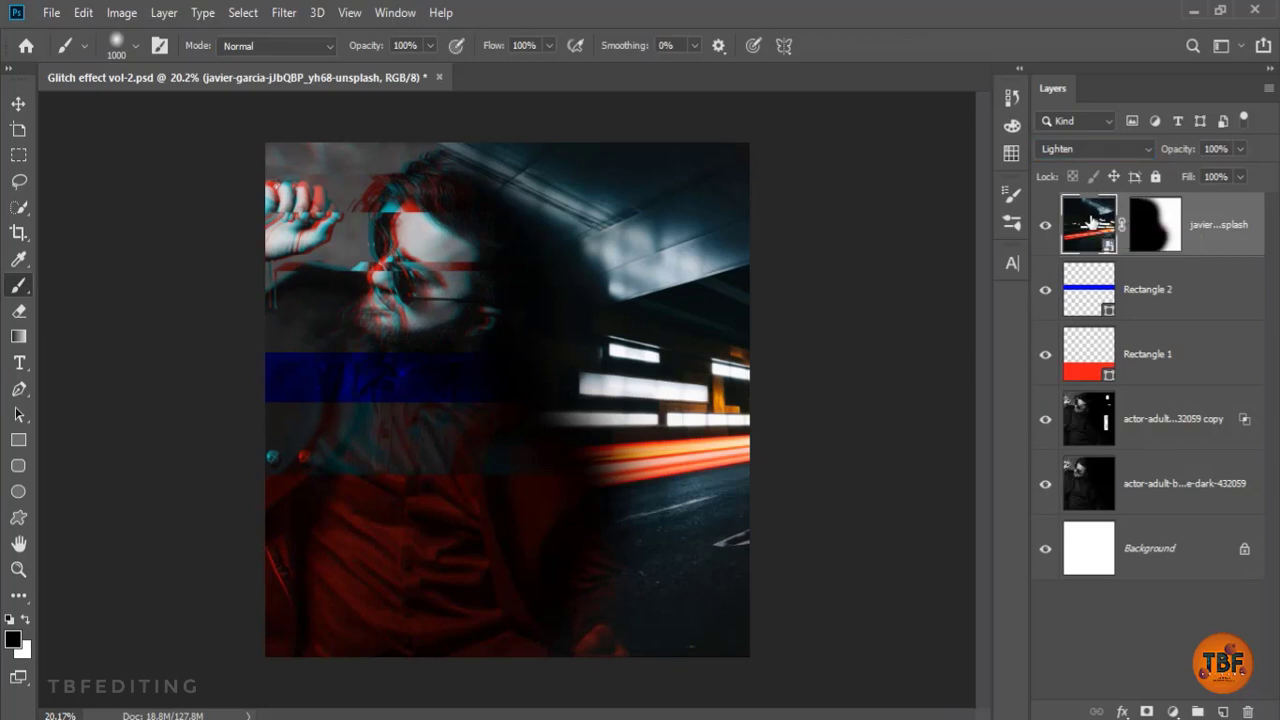
{"action": "key", "text": "ctrl+m"}
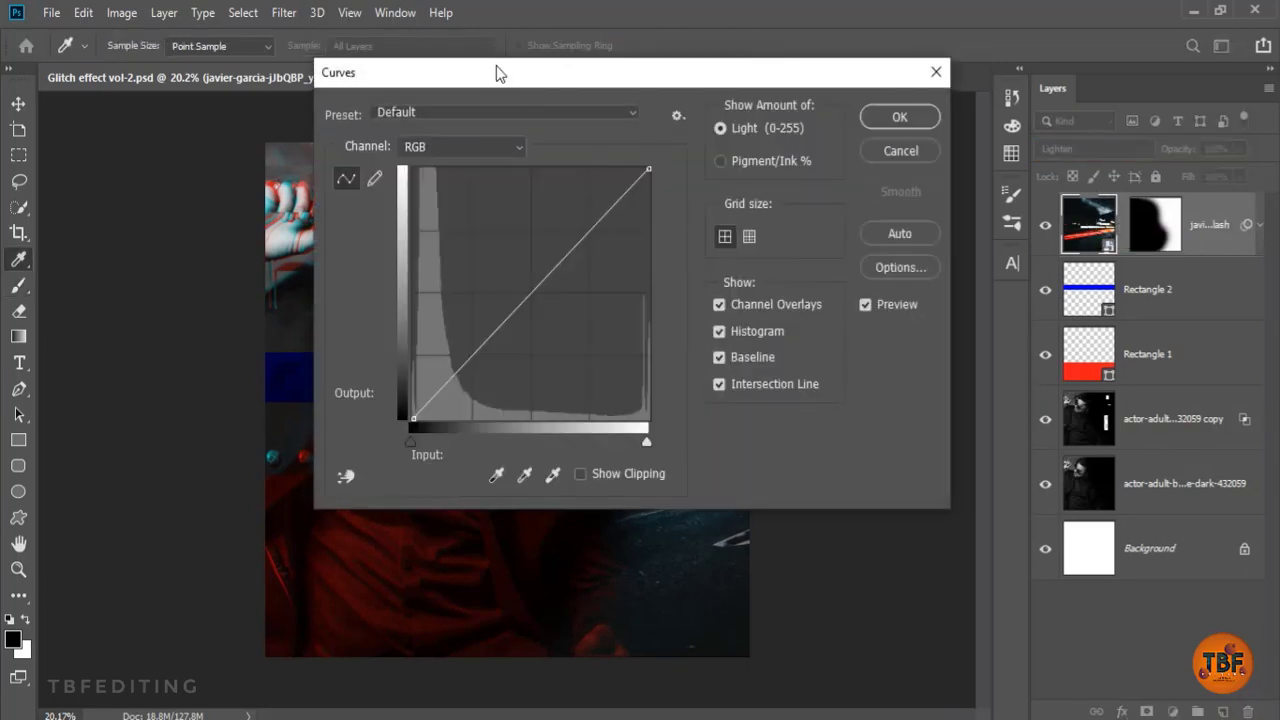
{"action": "left_click_drag", "start_coordinate": [498, 73], "coordinate": [951, 92]}
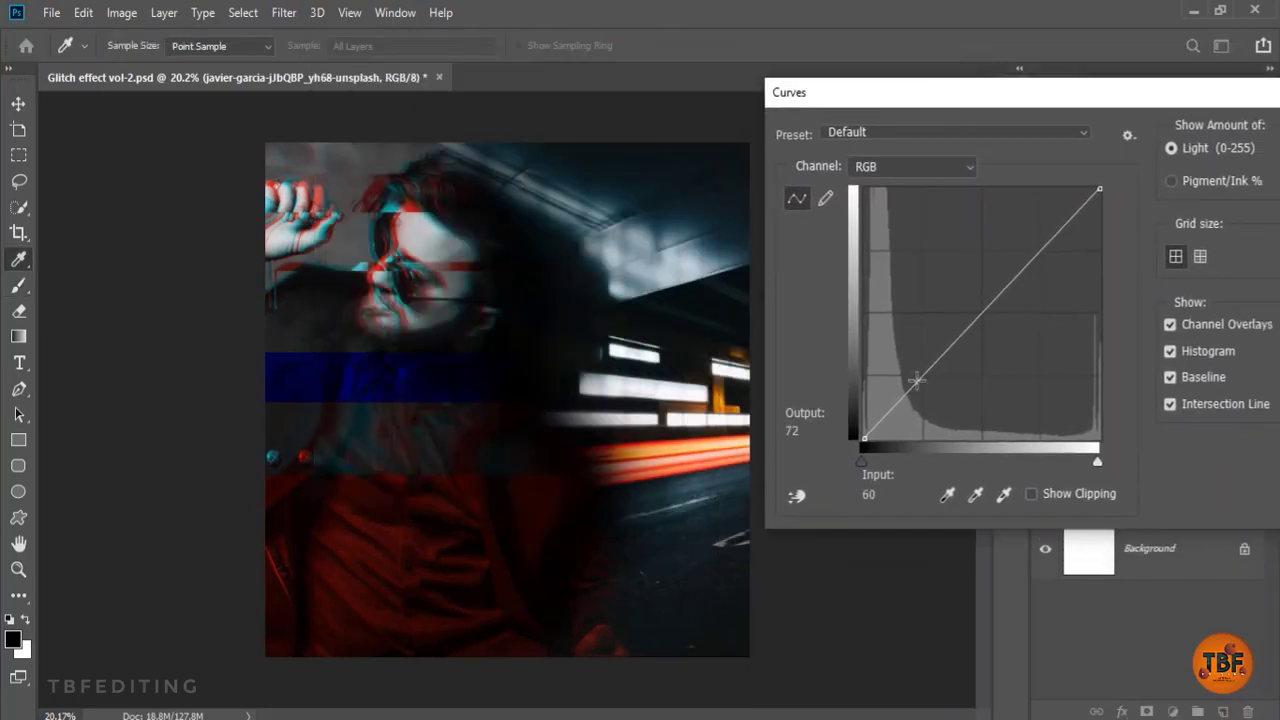
{"action": "left_click_drag", "start_coordinate": [909, 389], "coordinate": [912, 411]}
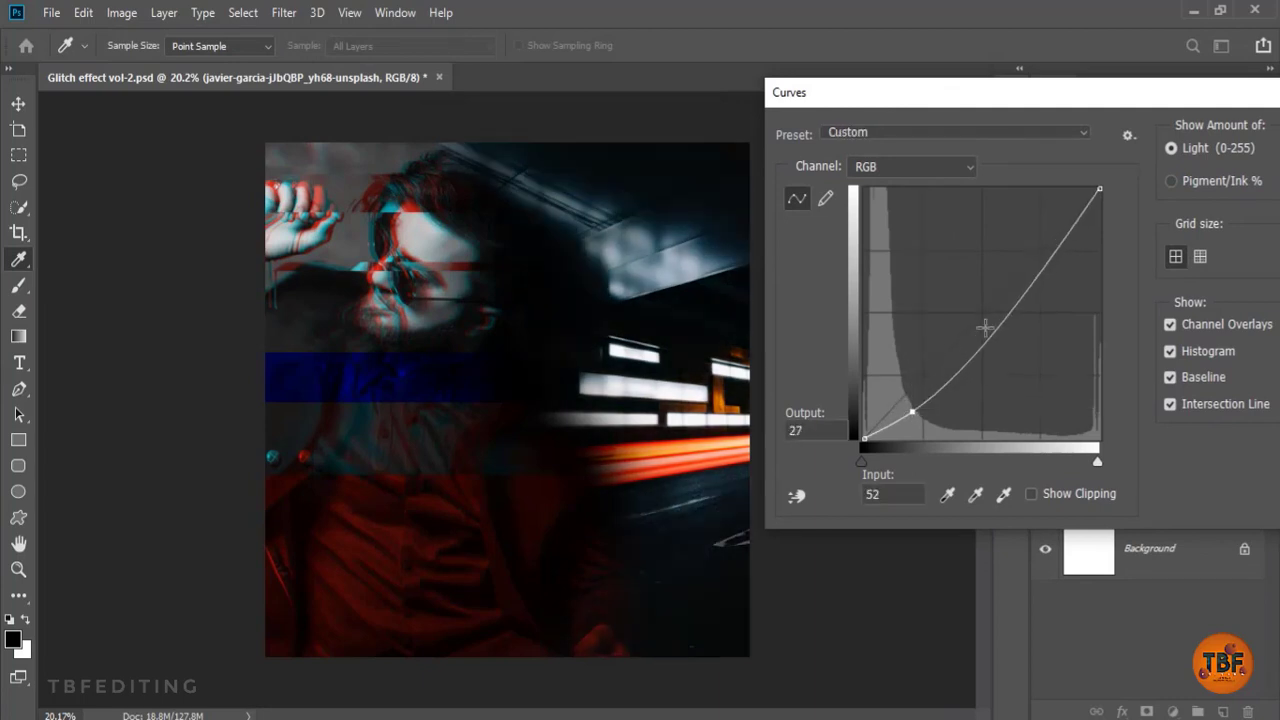
{"action": "left_click_drag", "start_coordinate": [1003, 314], "coordinate": [1019, 275]}
{"action": "left_click_drag", "start_coordinate": [963, 350], "coordinate": [965, 348]}
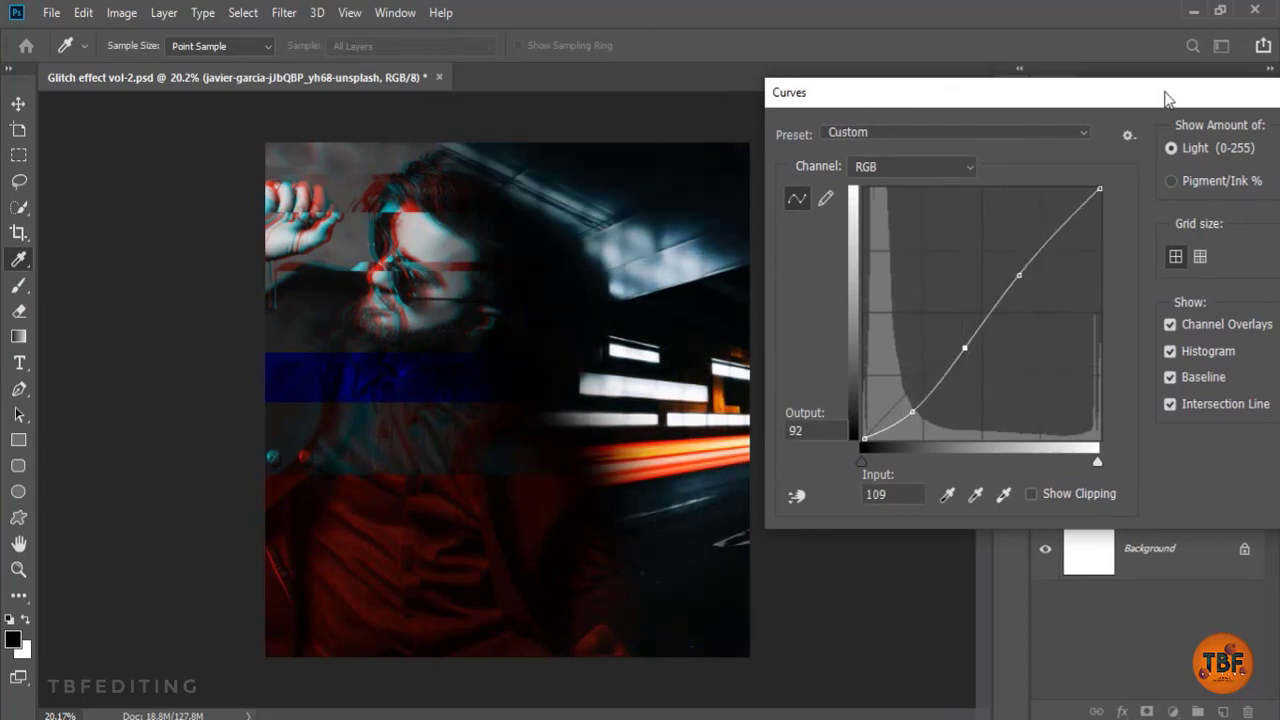
{"action": "left_click_drag", "start_coordinate": [1168, 97], "coordinate": [1109, 40]}
{"action": "left_click_drag", "start_coordinate": [1102, 129], "coordinate": [1080, 144]}
{"action": "left_click_drag", "start_coordinate": [1150, 36], "coordinate": [1051, 36]}
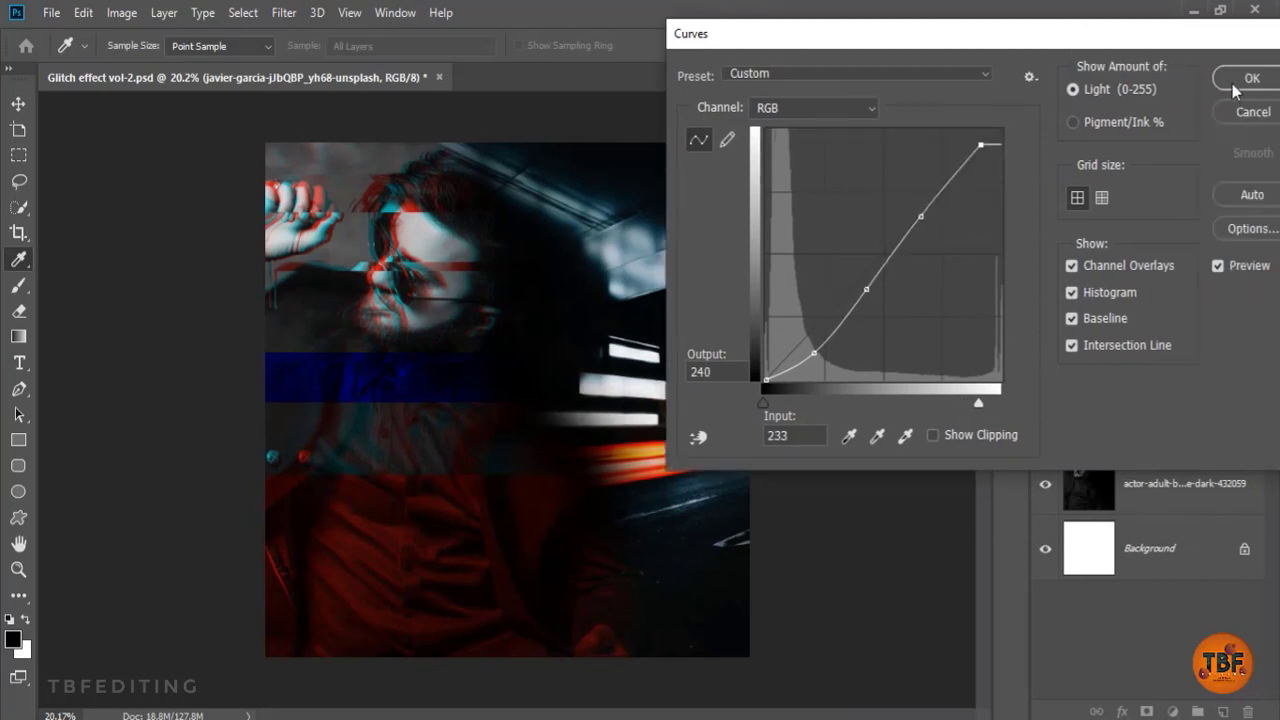
{"action": "left_click", "coordinate": [1240, 84]}
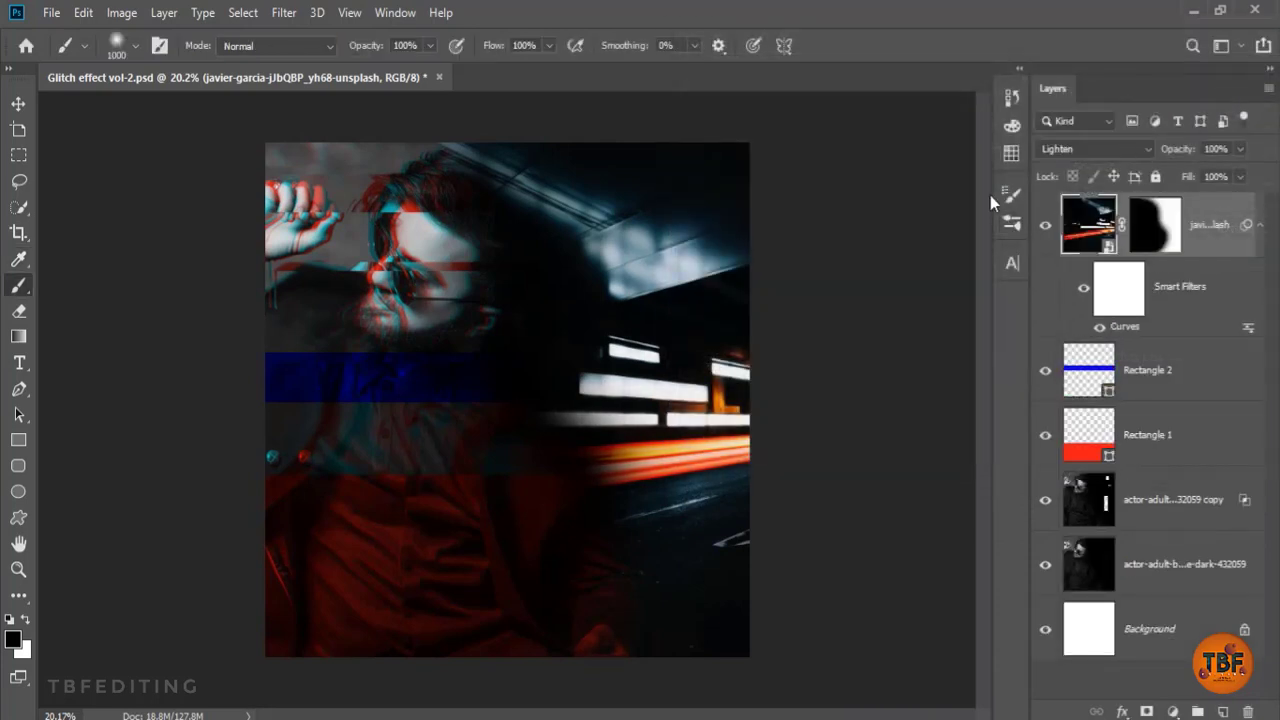
{"action": "left_click", "coordinate": [1259, 225]}
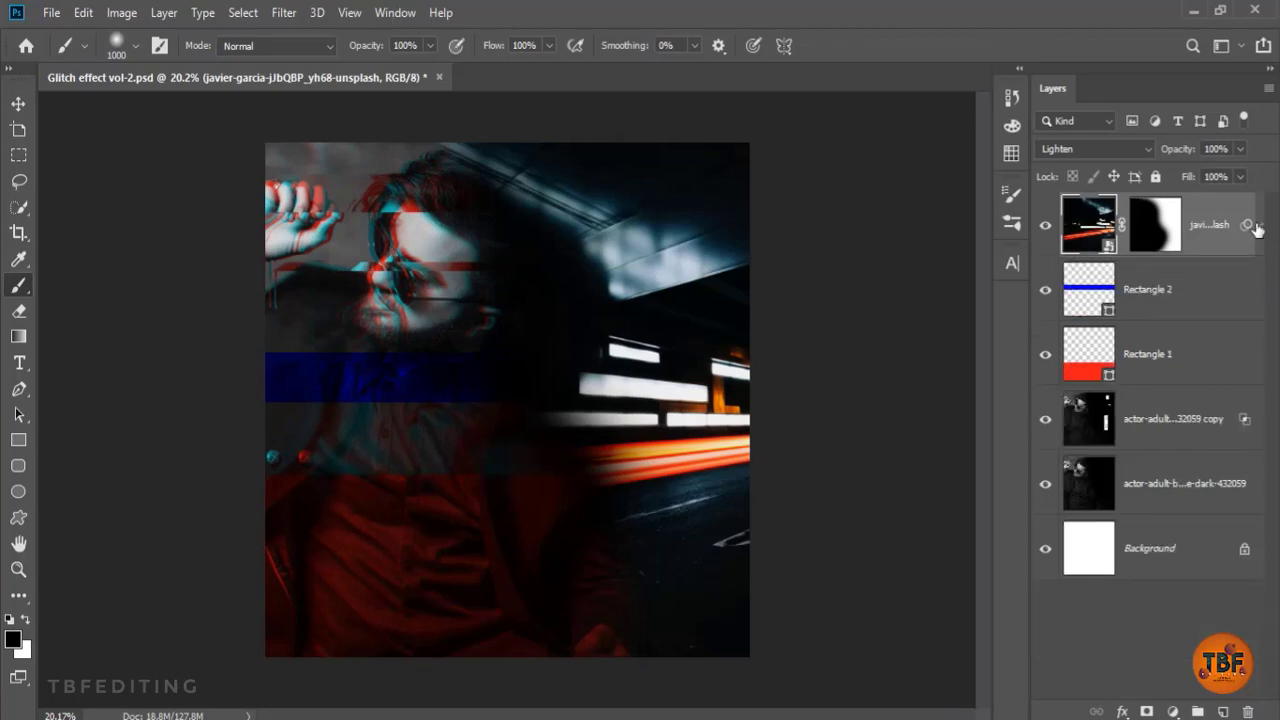
- Place the SCANLINE by freeject.net 8 image from the folder and scale it to about 25% so it covers the canvas
{"action": "key", "text": "alt+Tab"}
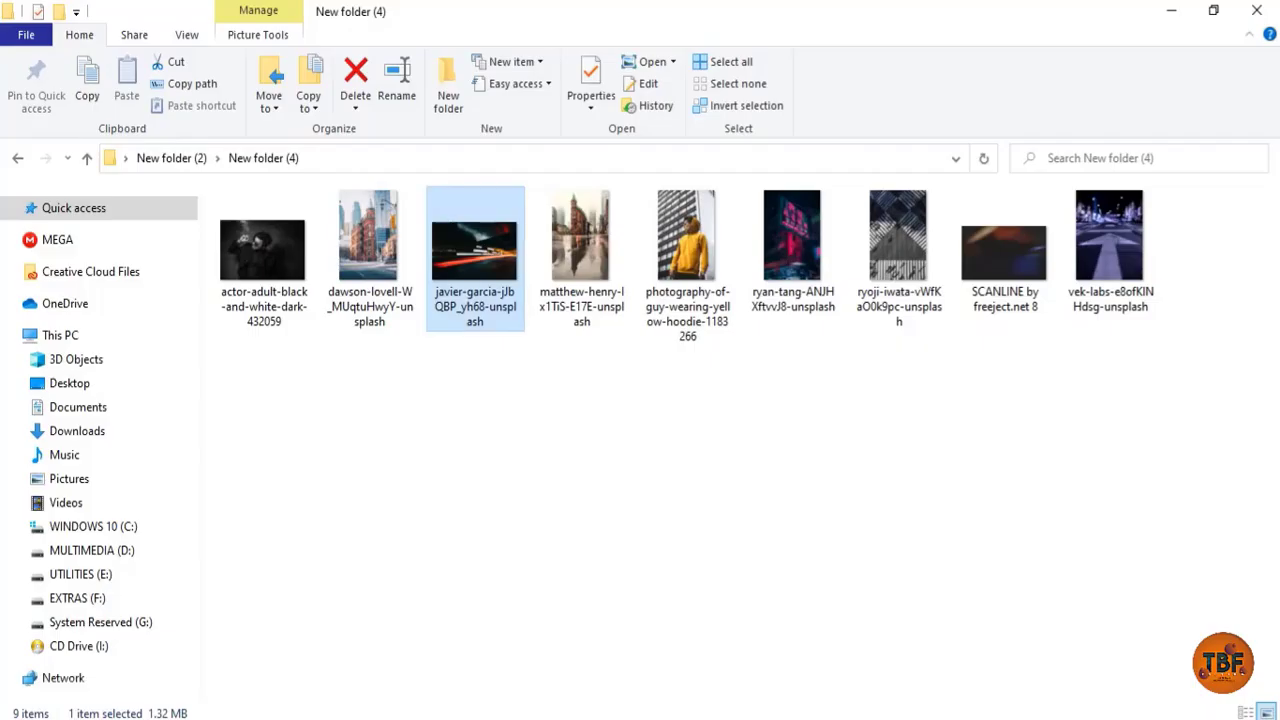
{"action": "left_click", "coordinate": [1036, 254]}
{"action": "left_click_drag", "start_coordinate": [995, 262], "coordinate": [618, 660]}
{"action": "left_click_drag", "start_coordinate": [575, 390], "coordinate": [570, 290]}
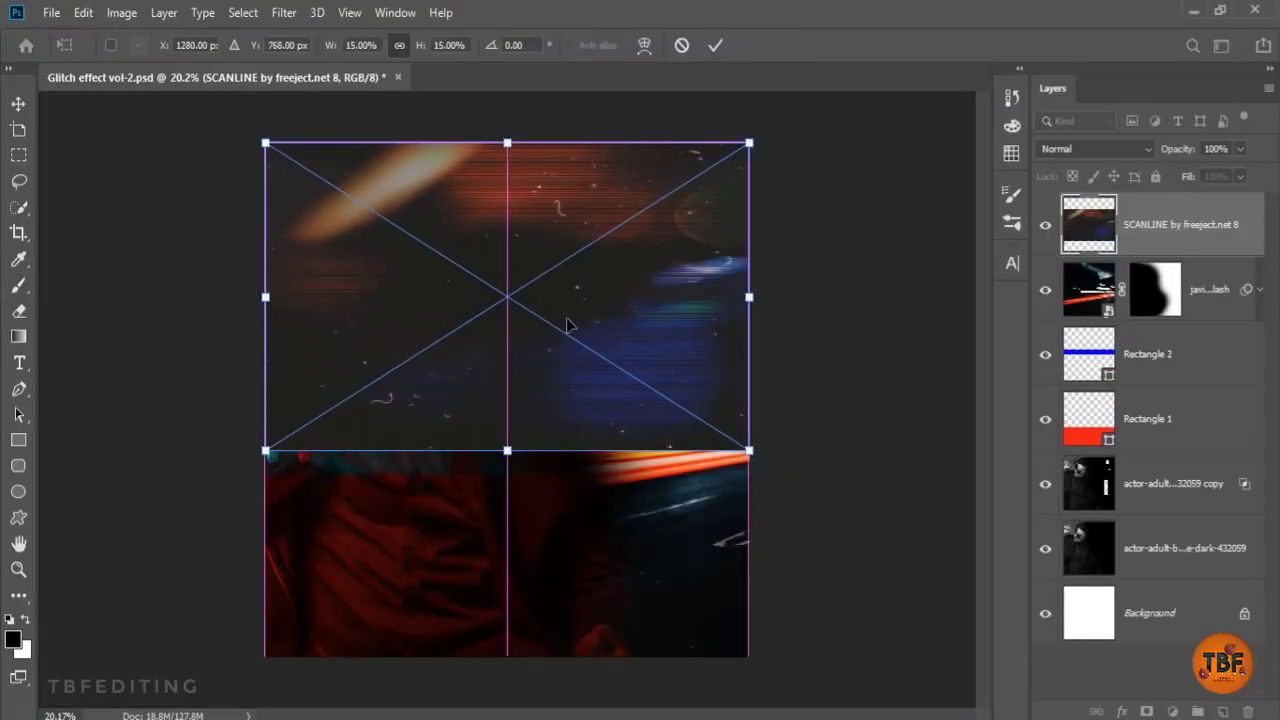
{"action": "left_click_drag", "start_coordinate": [508, 450], "coordinate": [510, 700]}
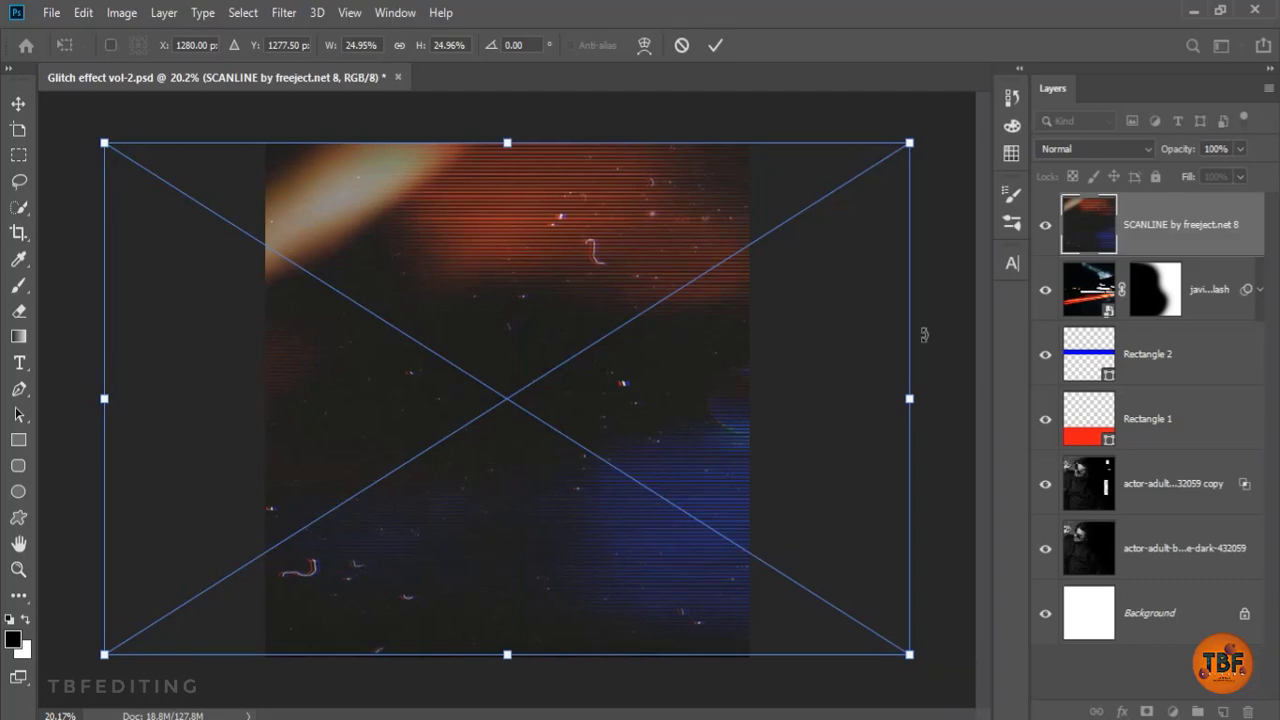
{"action": "key", "text": "Return"}
- Set the blend mode of the SCANLINE texture layer to Lighten
{"action": "left_click", "coordinate": [1093, 149]}
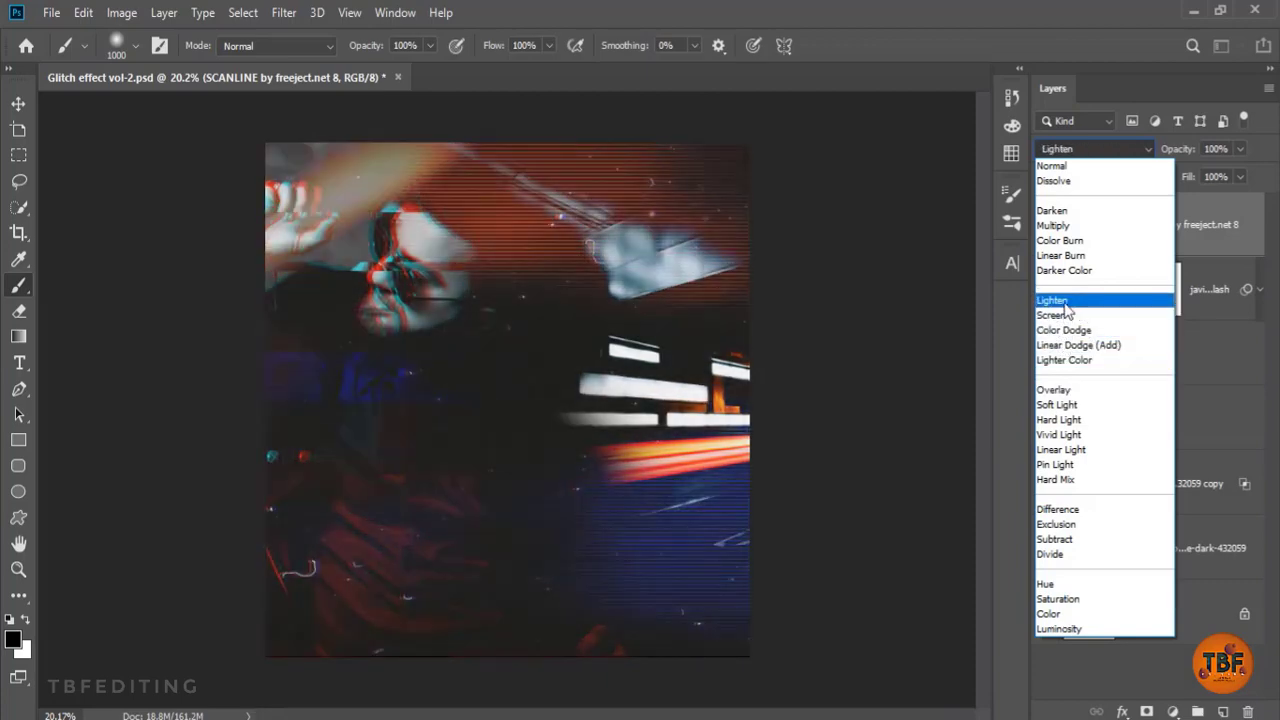
{"action": "left_click", "coordinate": [1064, 303]}
- Add the white Futura Bold text "Glitch effect" on two lines below the canvas centre, enlarged to about 90.74 pt
{"action": "left_click", "coordinate": [19, 362]}
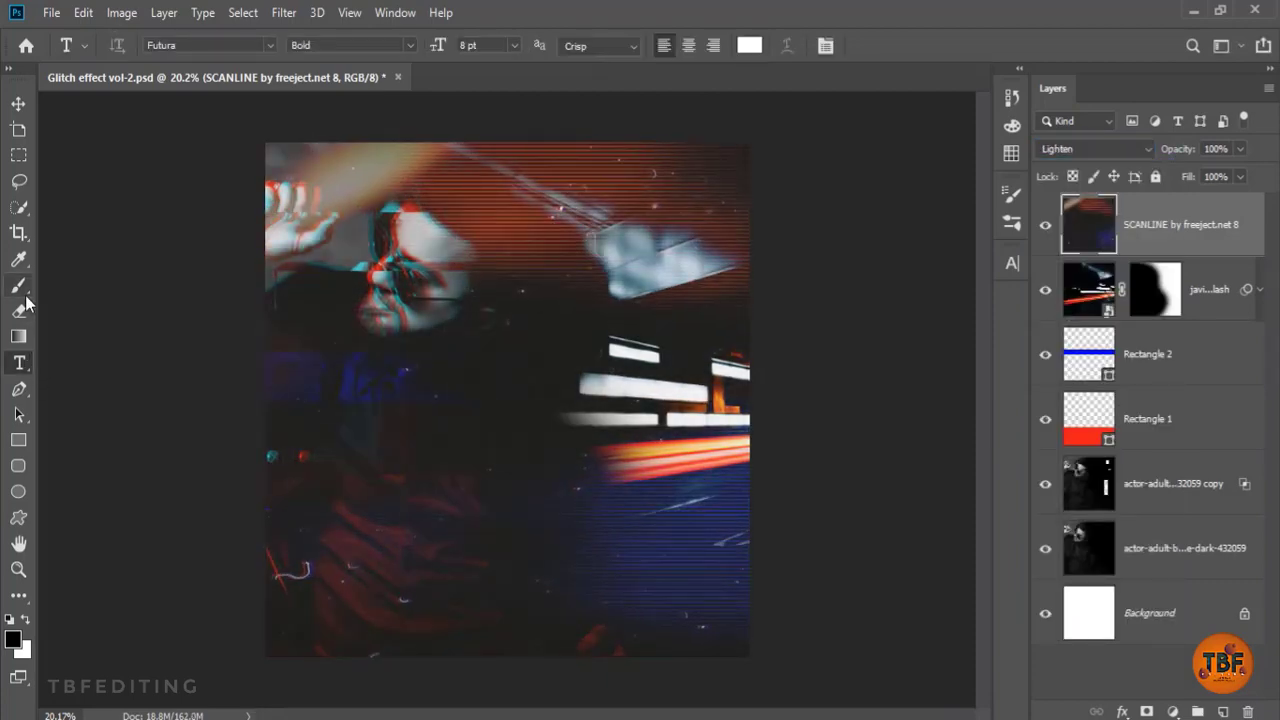
{"action": "left_click", "coordinate": [19, 103]}
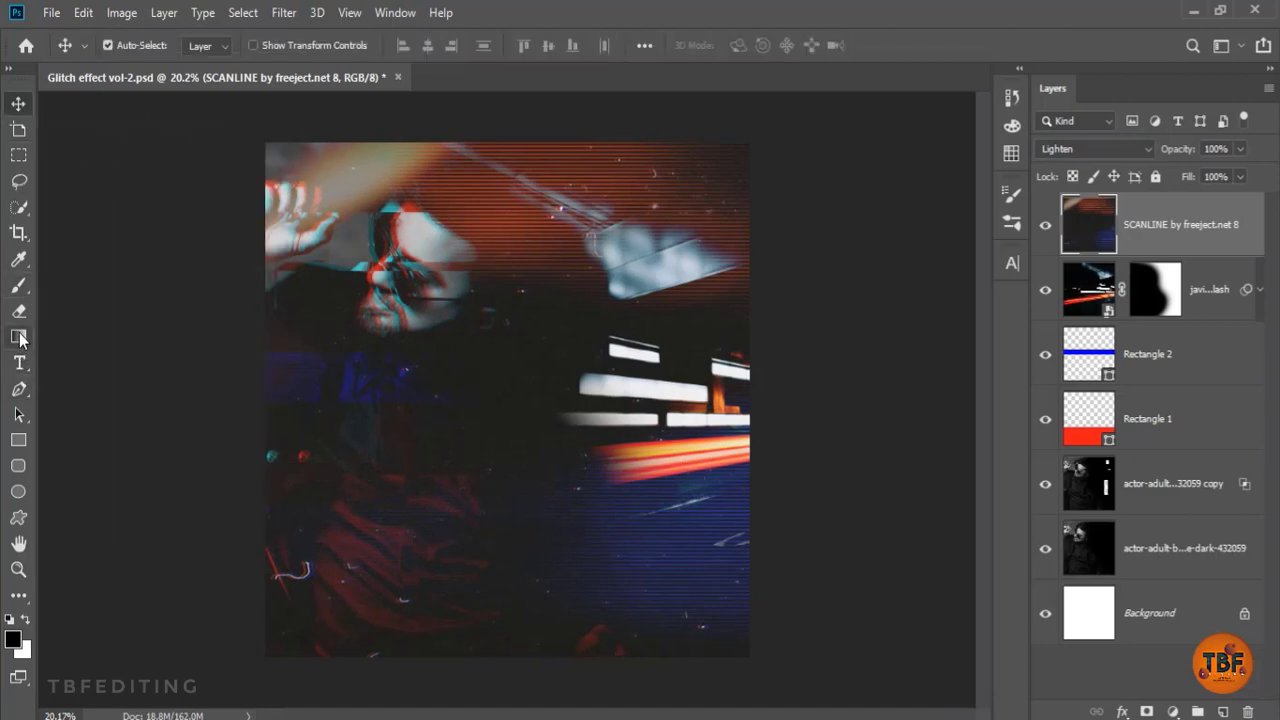
{"action": "left_click", "coordinate": [19, 363]}
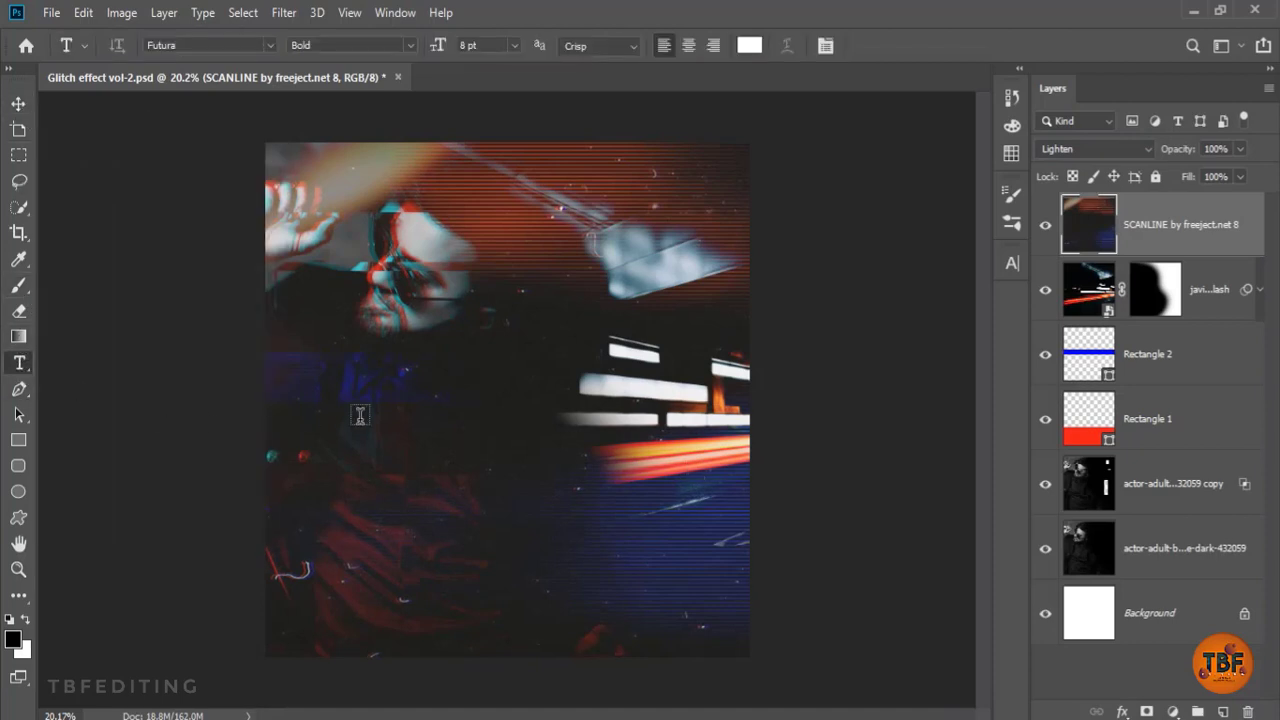
{"action": "left_click", "coordinate": [523, 476]}
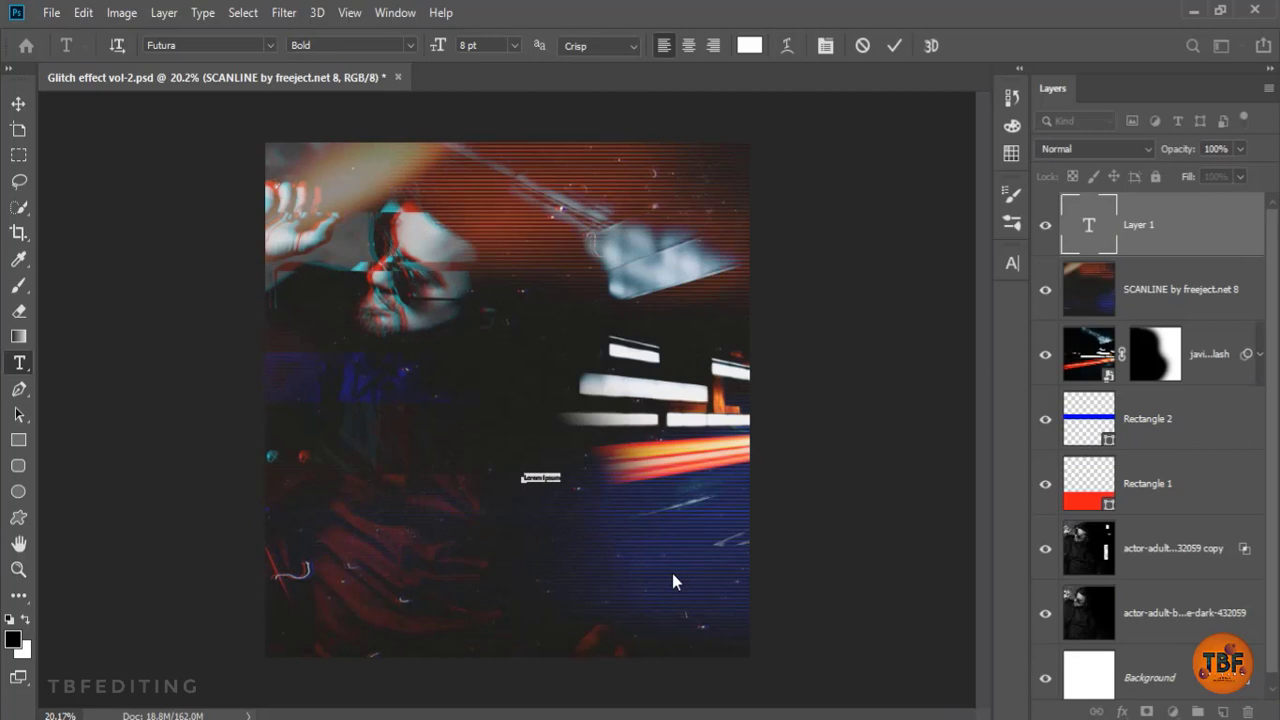
{"action": "type", "text": "GLI"}
{"action": "type", "text": "tch"}
{"action": "type", "text": "Effect"}
{"action": "left_click_drag", "start_coordinate": [545, 492], "coordinate": [703, 647]}
{"action": "left_click_drag", "start_coordinate": [618, 589], "coordinate": [608, 537]}
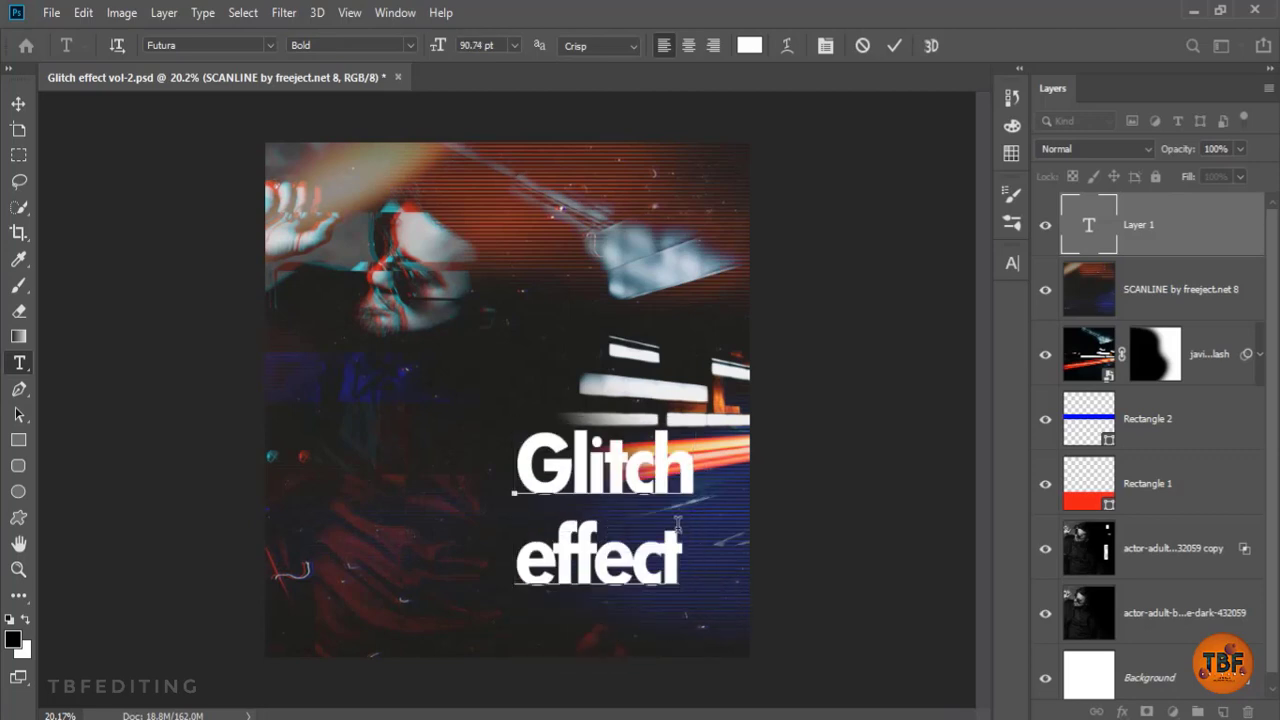
- Tighten the "Glitch effect" text's leading to 61.61 pt and shift the title toward the poster's lower right corner
{"action": "left_click", "coordinate": [1010, 264]}
{"action": "left_click", "coordinate": [979, 315]}
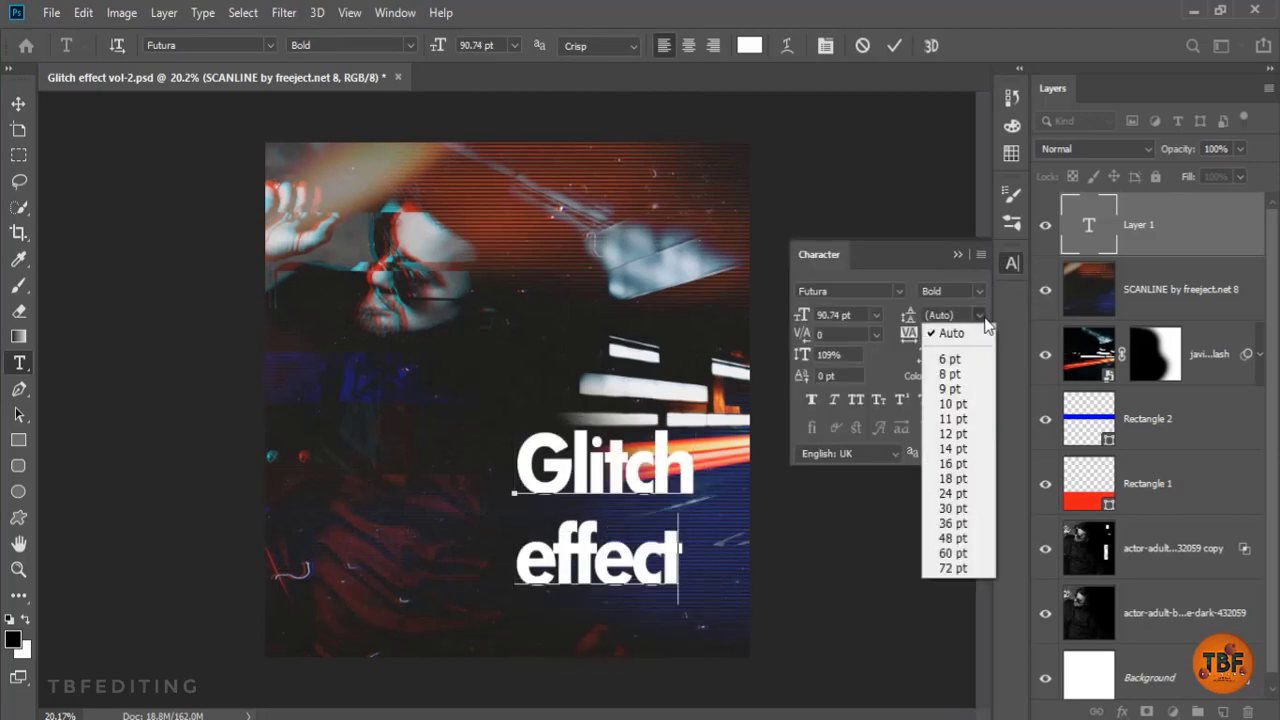
{"action": "left_click", "coordinate": [937, 352]}
{"action": "left_click_drag", "start_coordinate": [907, 318], "coordinate": [865, 370]}
{"action": "key", "text": "ctrl+a"}
{"action": "key", "text": "Return"}
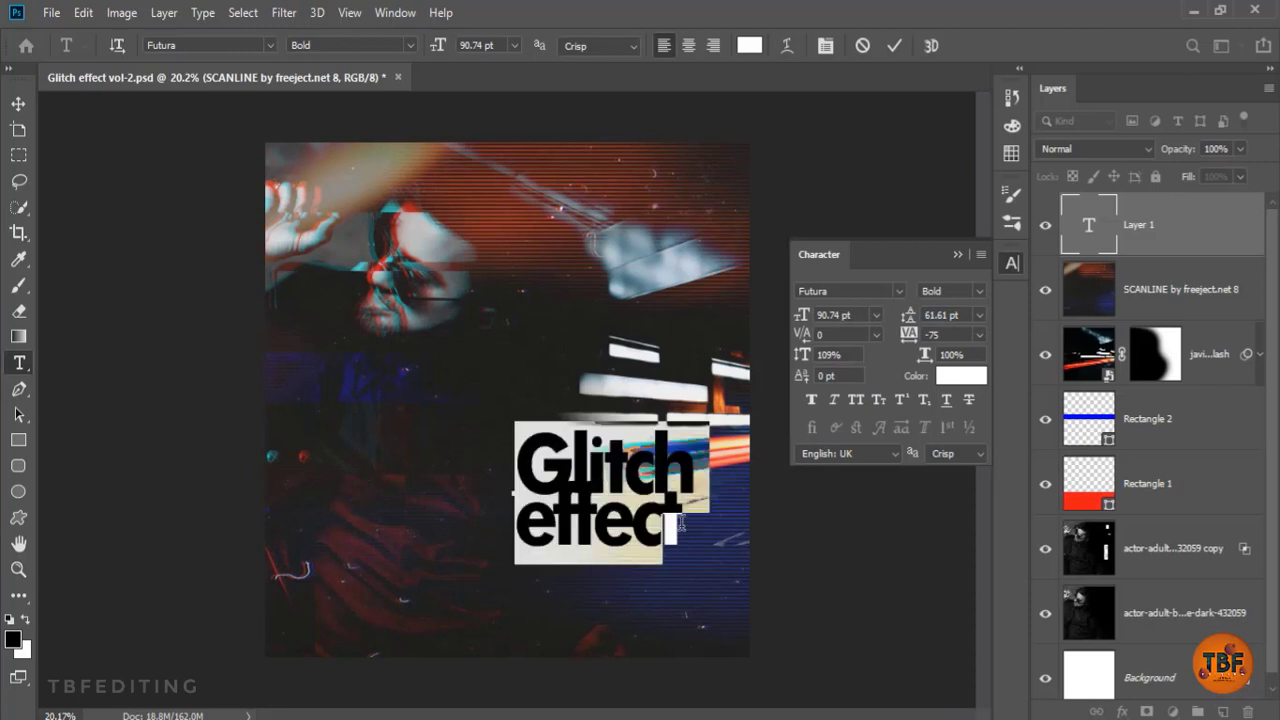
{"action": "mouse_move", "coordinate": [905, 317]}
{"action": "left_mouse_down"}
{"action": "mouse_move", "coordinate": [890, 318]}
{"action": "mouse_move", "coordinate": [905, 318]}
{"action": "left_mouse_up"}
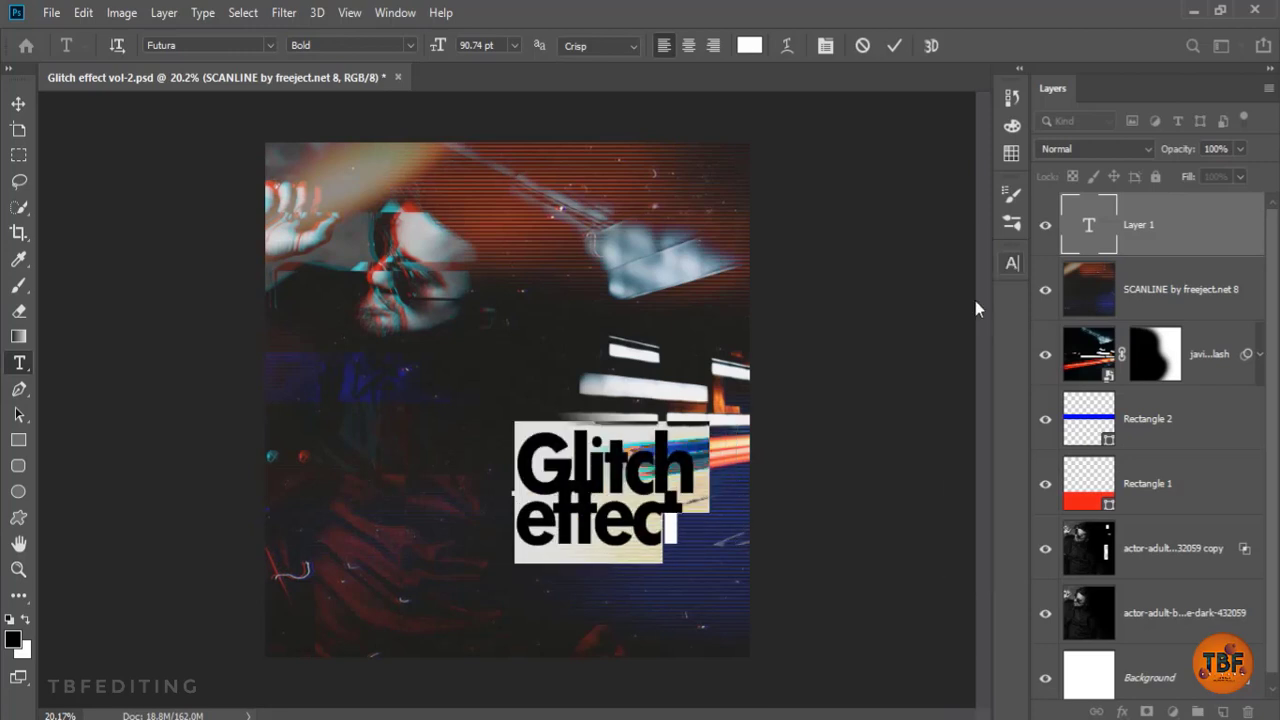
{"action": "left_click", "coordinate": [1012, 262]}
{"action": "left_click_drag", "start_coordinate": [608, 527], "coordinate": [622, 553]}
{"action": "key", "text": "ctrl+Return"}
- Add the text "PHOTOSHOP" directly beneath the "Glitch effect" title at about 17.33 pt
{"action": "left_click", "coordinate": [309, 396]}
{"action": "type", "text": "PHOTOSHOP"}
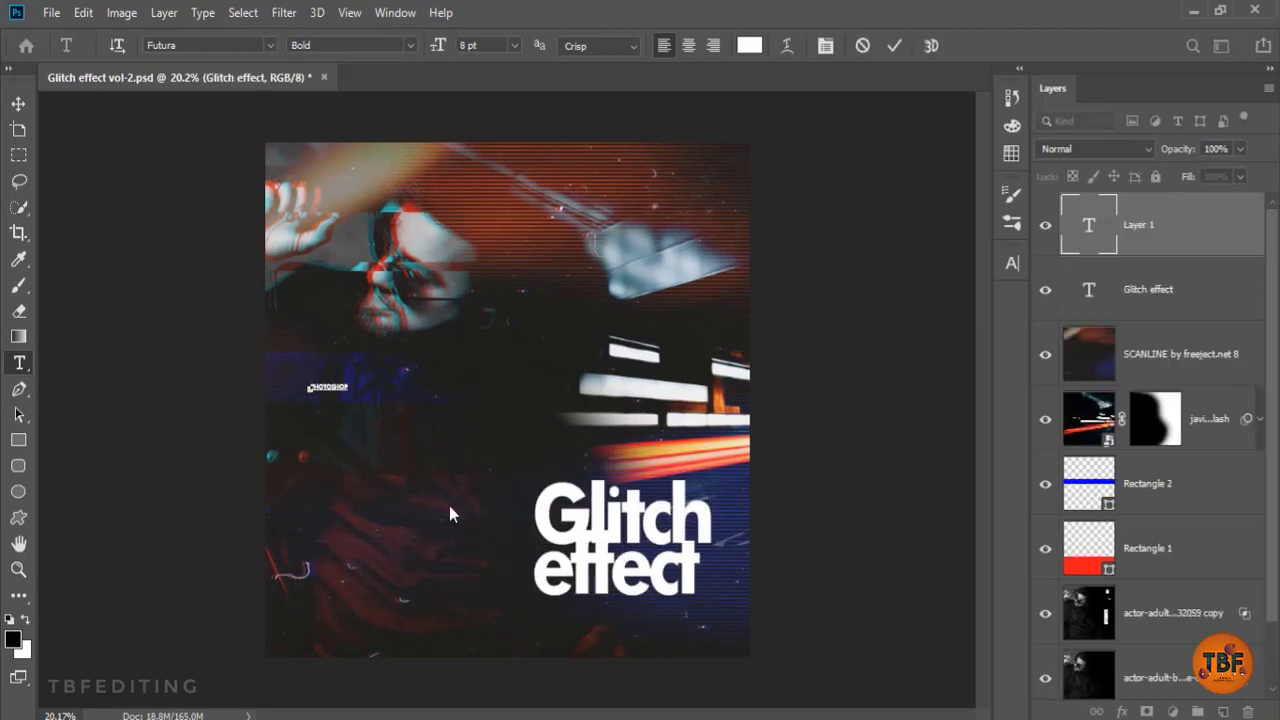
{"action": "left_click_drag", "start_coordinate": [384, 392], "coordinate": [620, 597]}
- Set the "PHOTOSHOP" text's leading to Auto and widen its tracking to 700
{"action": "left_click", "coordinate": [1012, 262]}
{"action": "left_click", "coordinate": [979, 315]}
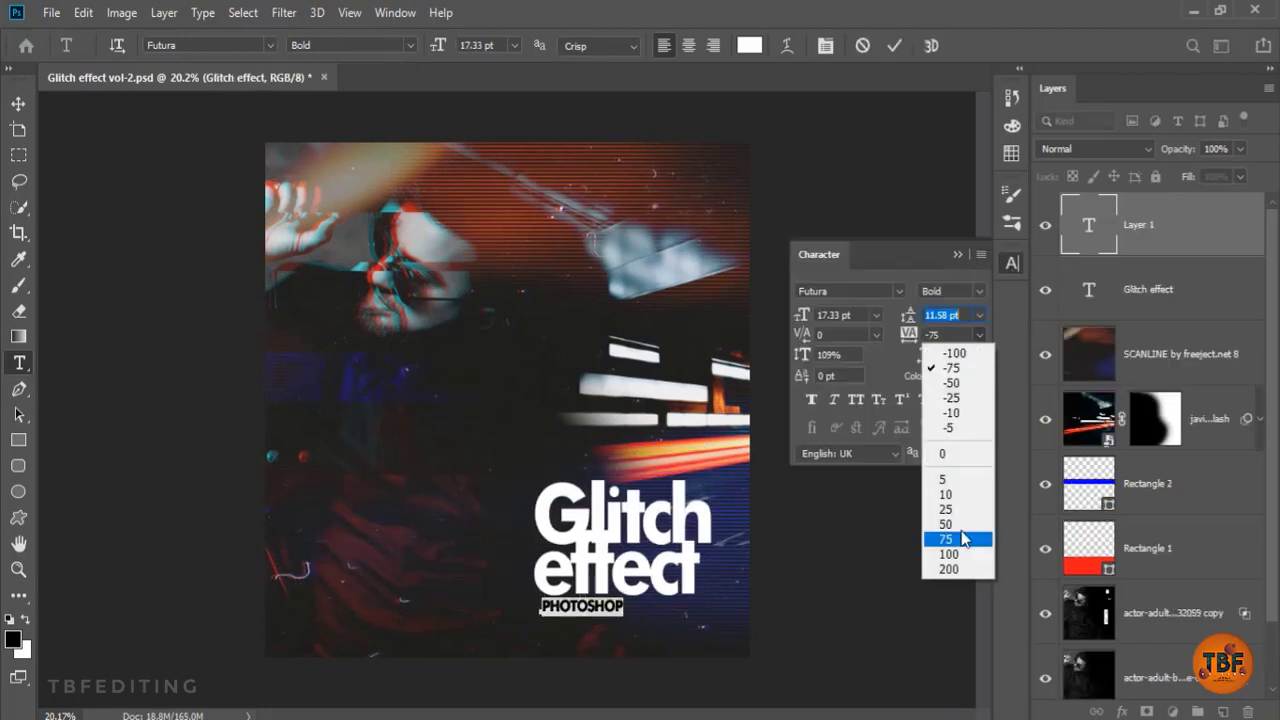
{"action": "key", "text": "ctrl+a"}
{"action": "left_click", "coordinate": [965, 333]}
{"action": "left_click", "coordinate": [982, 335]}
{"action": "left_click", "coordinate": [975, 567]}
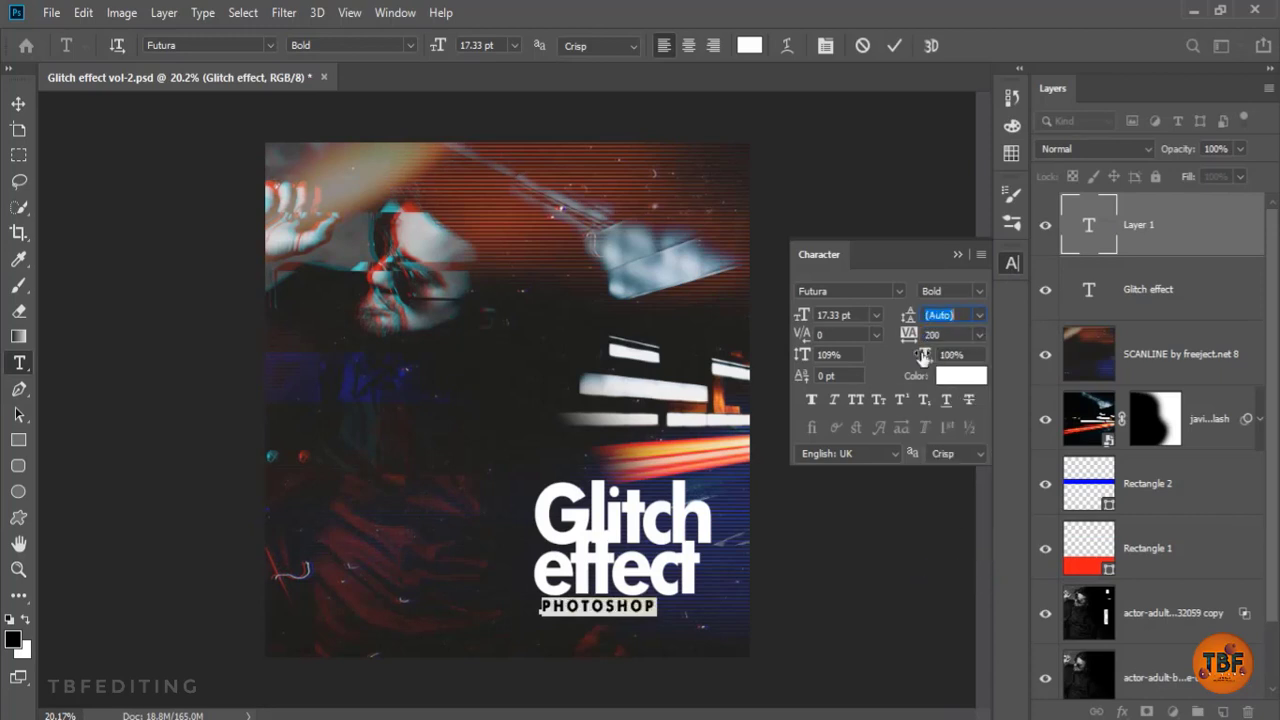
{"action": "left_click_drag", "start_coordinate": [920, 338], "coordinate": [930, 337]}
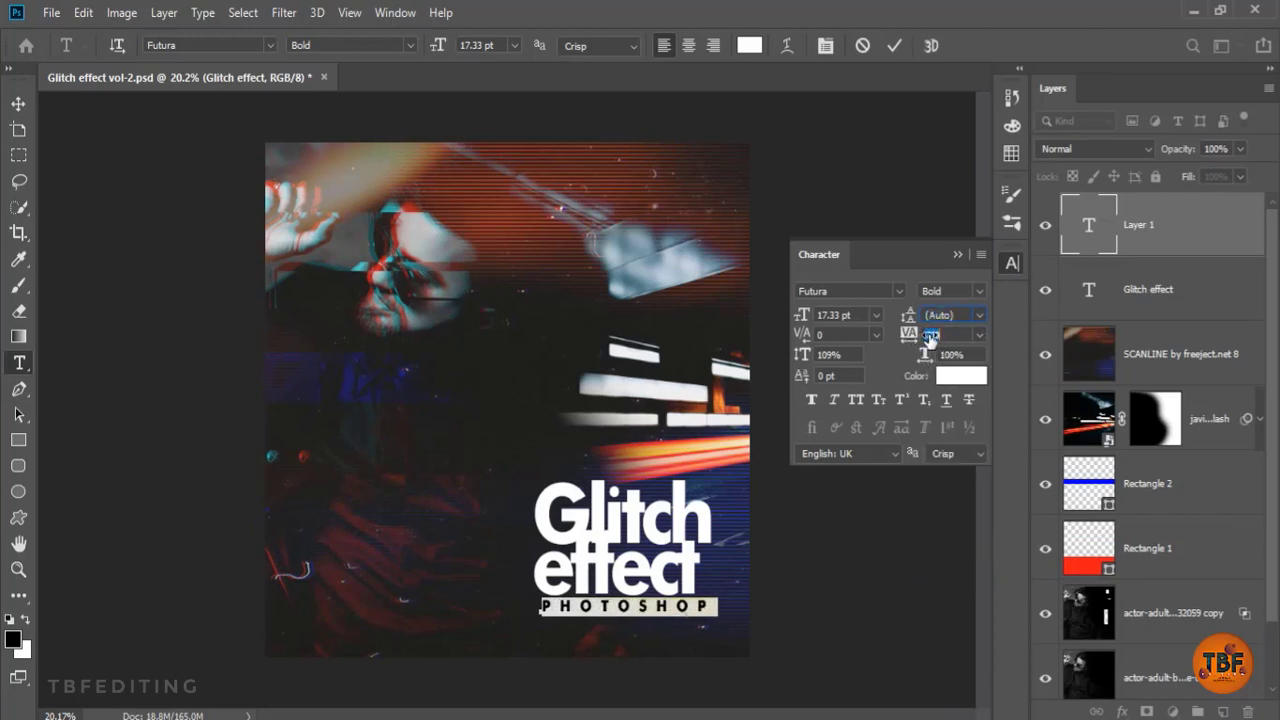
{"action": "left_click", "coordinate": [632, 605]}
{"action": "key", "text": "ctrl+a"}
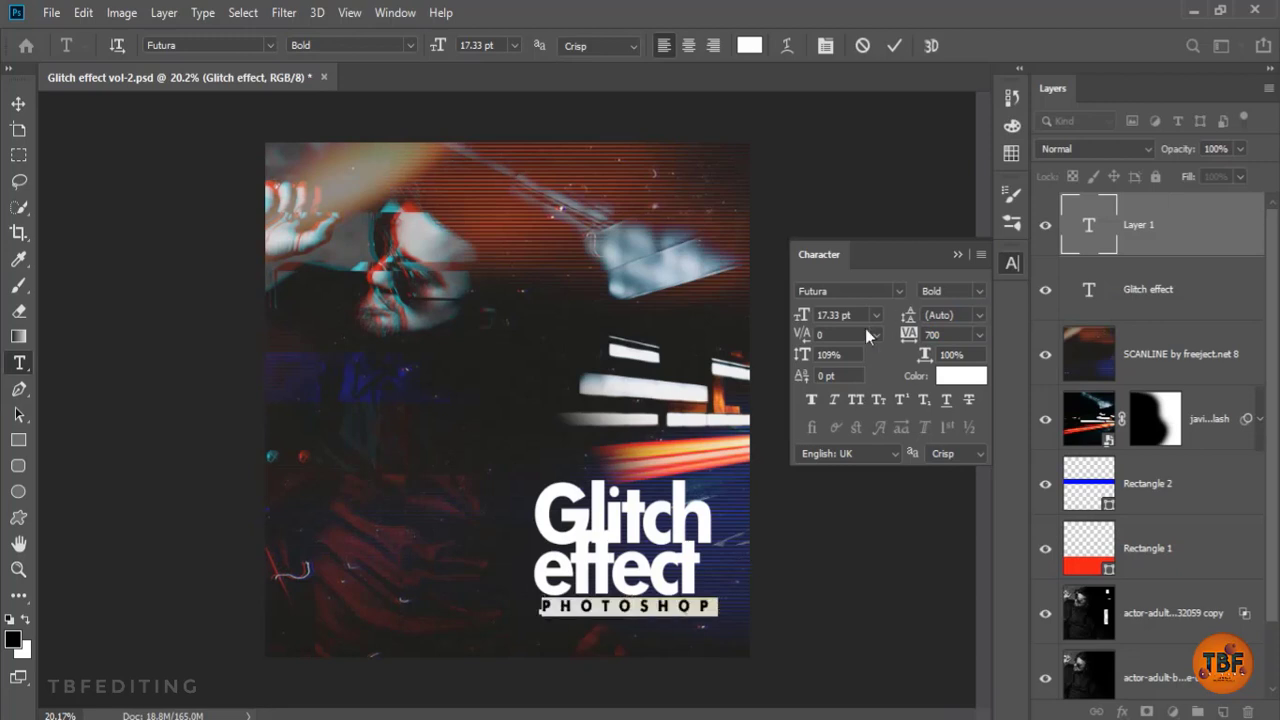
- Reduce the "PHOTOSHOP" text to 12 pt and set its tracking to 1380 so it spans the title's width
{"action": "left_click", "coordinate": [876, 315]}
{"action": "left_click", "coordinate": [860, 435]}
{"action": "left_click_drag", "start_coordinate": [911, 337], "coordinate": [935, 342]}
{"action": "key", "text": "ctrl+Return"}
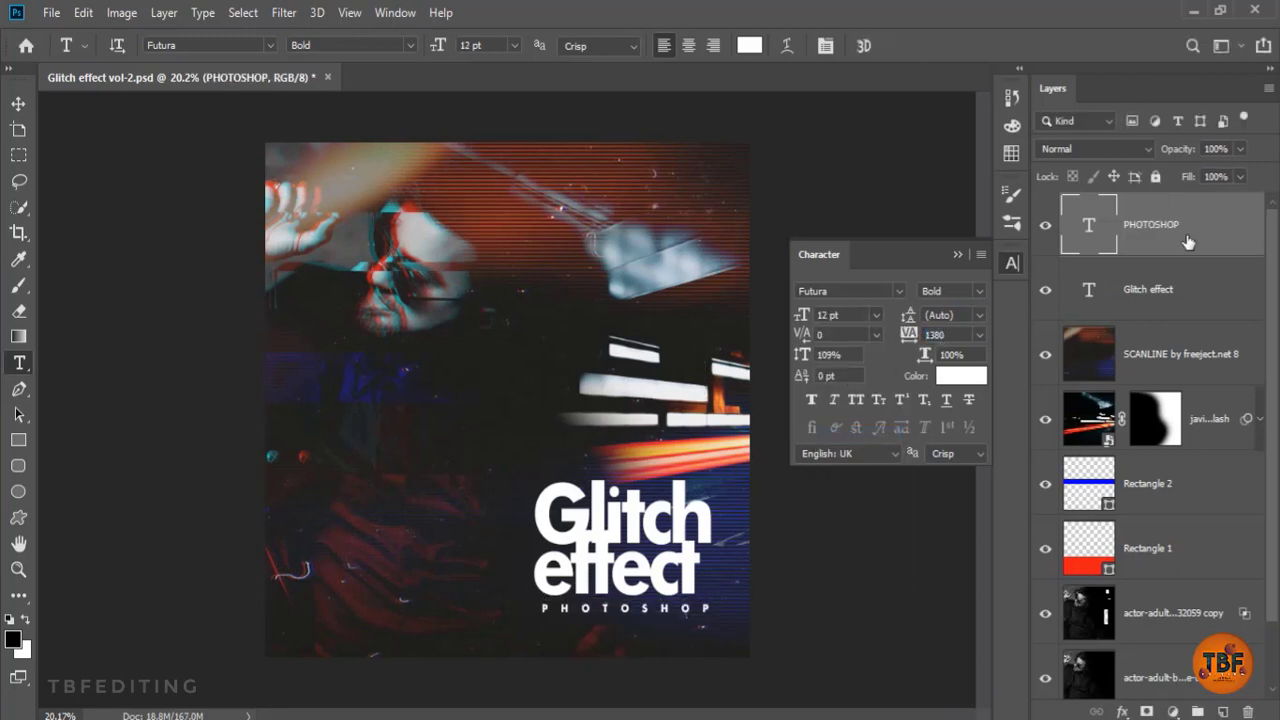
- Nudge the "PHOTOSHOP" text slightly left and up so it lines up closely beneath the title
{"action": "key", "text": "ctrl+t"}
{"action": "left_click", "coordinate": [1016, 266]}
{"action": "key", "text": "Left"}
{"action": "key", "text": "Left"}
{"action": "key", "text": "Up"}
{"action": "key", "text": "Up"}
{"action": "key", "text": "Up"}
{"action": "key", "text": "Return"}
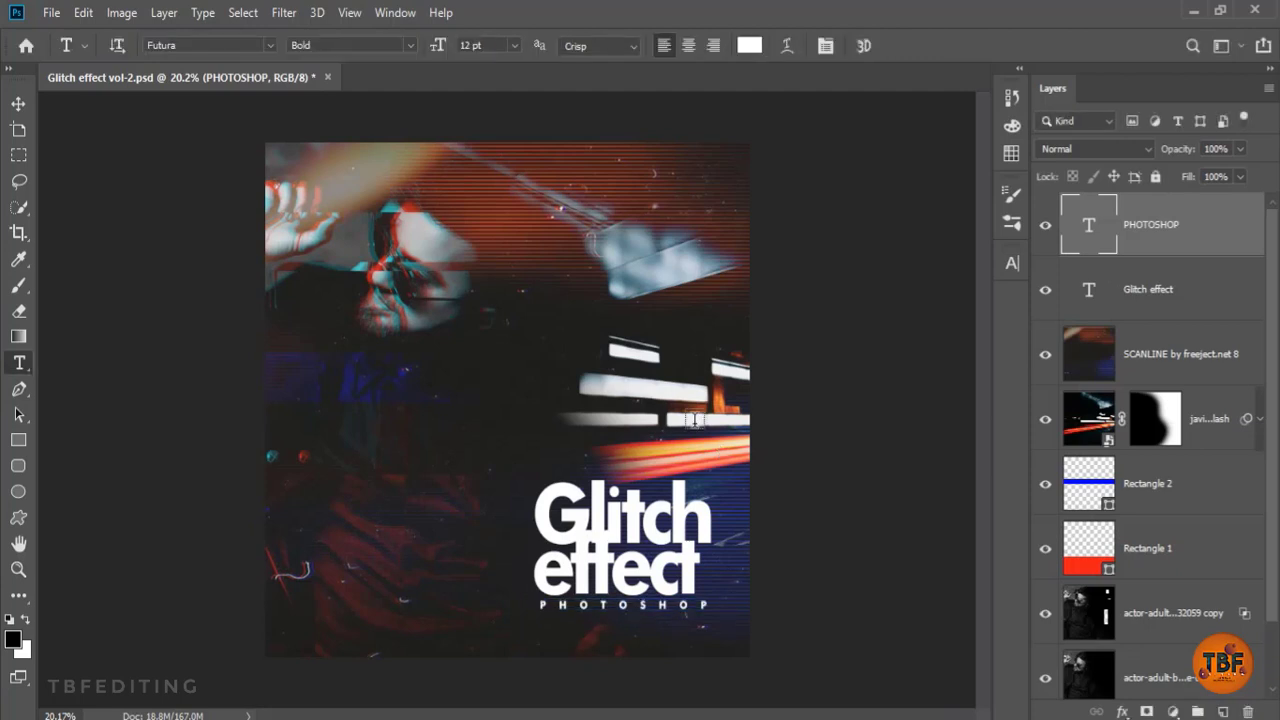
- Duplicate the "PHOTOSHOP" and "Glitch effect" text layers together and move the copies to the poster's upper right area
{"action": "left_click", "coordinate": [1157, 292], "text": "shift"}
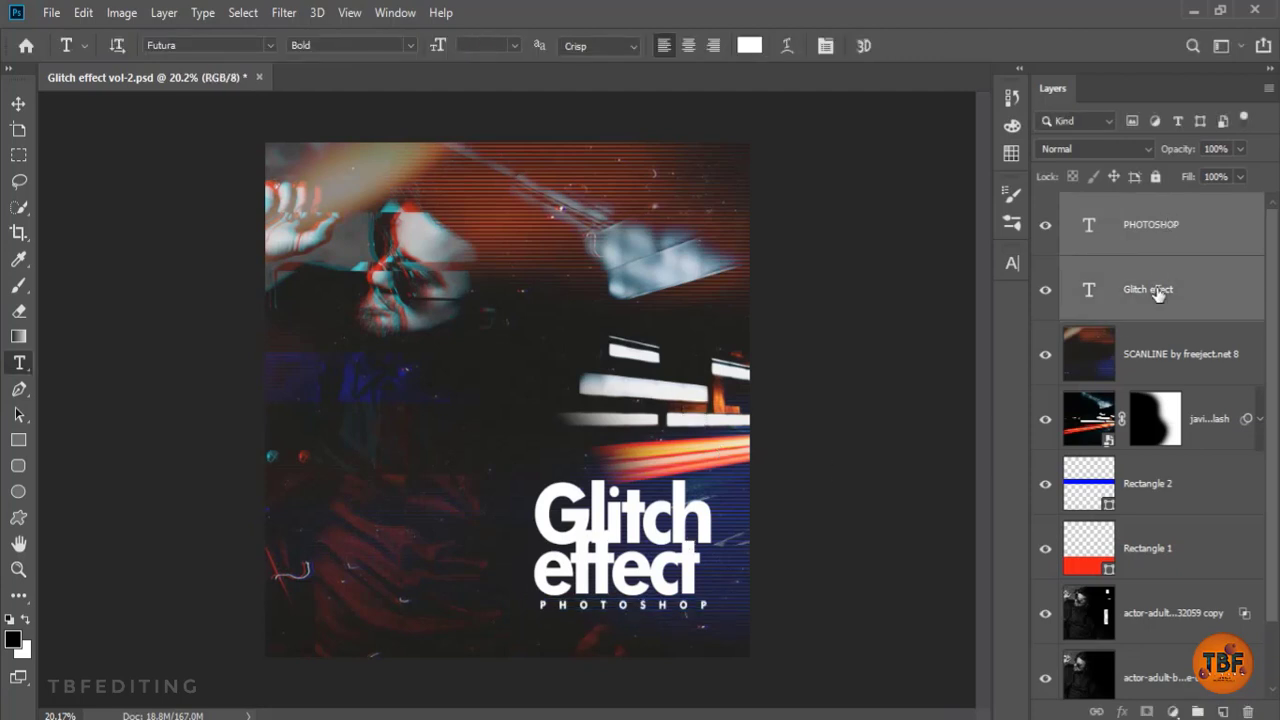
{"action": "key", "text": "ctrl+j"}
{"action": "left_click_drag", "start_coordinate": [640, 555], "coordinate": [637, 268]}
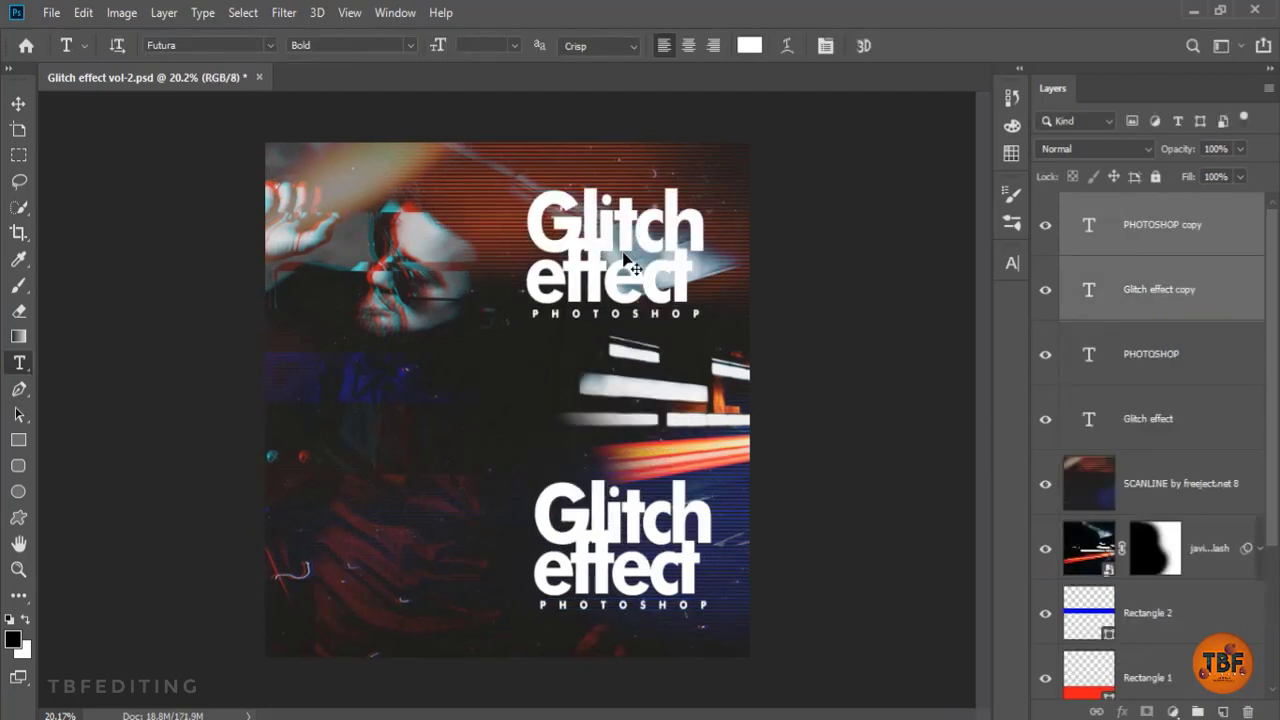
- Scale the "Glitch effect" copy to about 280% and position it so it runs off the poster's upper right edges
{"action": "key", "text": "ctrl+minus"}
{"action": "key", "text": "ctrl+minus"}
{"action": "key", "text": "ctrl+minus"}
{"action": "left_click", "coordinate": [557, 359]}
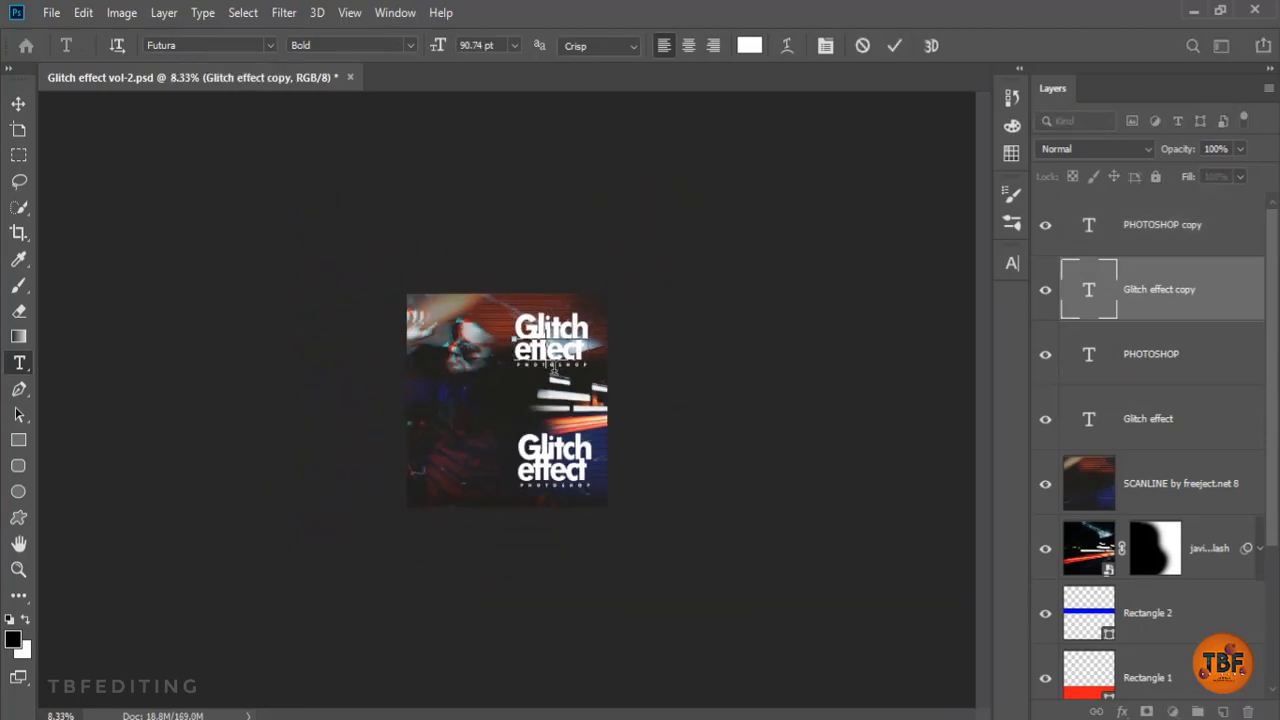
{"action": "left_click_drag", "start_coordinate": [561, 334], "coordinate": [750, 119]}
{"action": "key", "text": "ctrl+t"}
{"action": "left_click", "coordinate": [1012, 263]}
{"action": "left_click", "coordinate": [19, 104]}
{"action": "key", "text": "ctrl+t"}
{"action": "left_click_drag", "start_coordinate": [671, 279], "coordinate": [612, 355]}
{"action": "left_click_drag", "start_coordinate": [744, 236], "coordinate": [676, 278]}
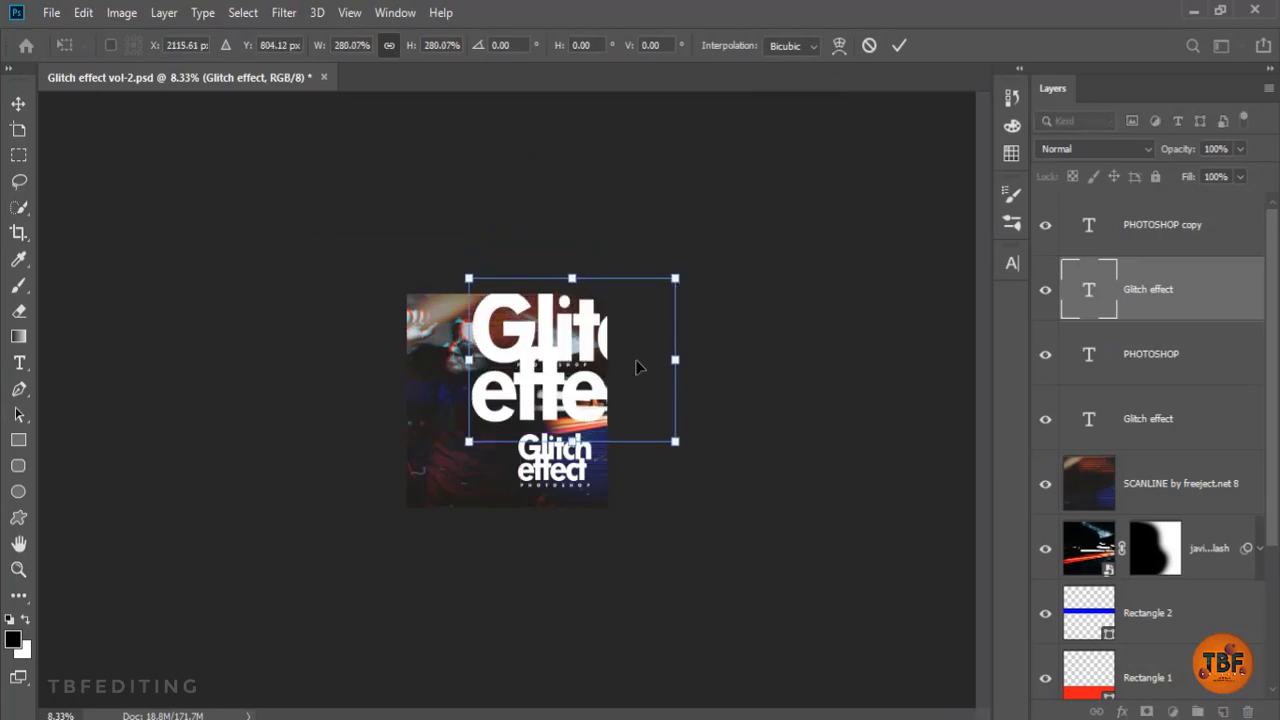
{"action": "left_click_drag", "start_coordinate": [640, 366], "coordinate": [642, 350]}
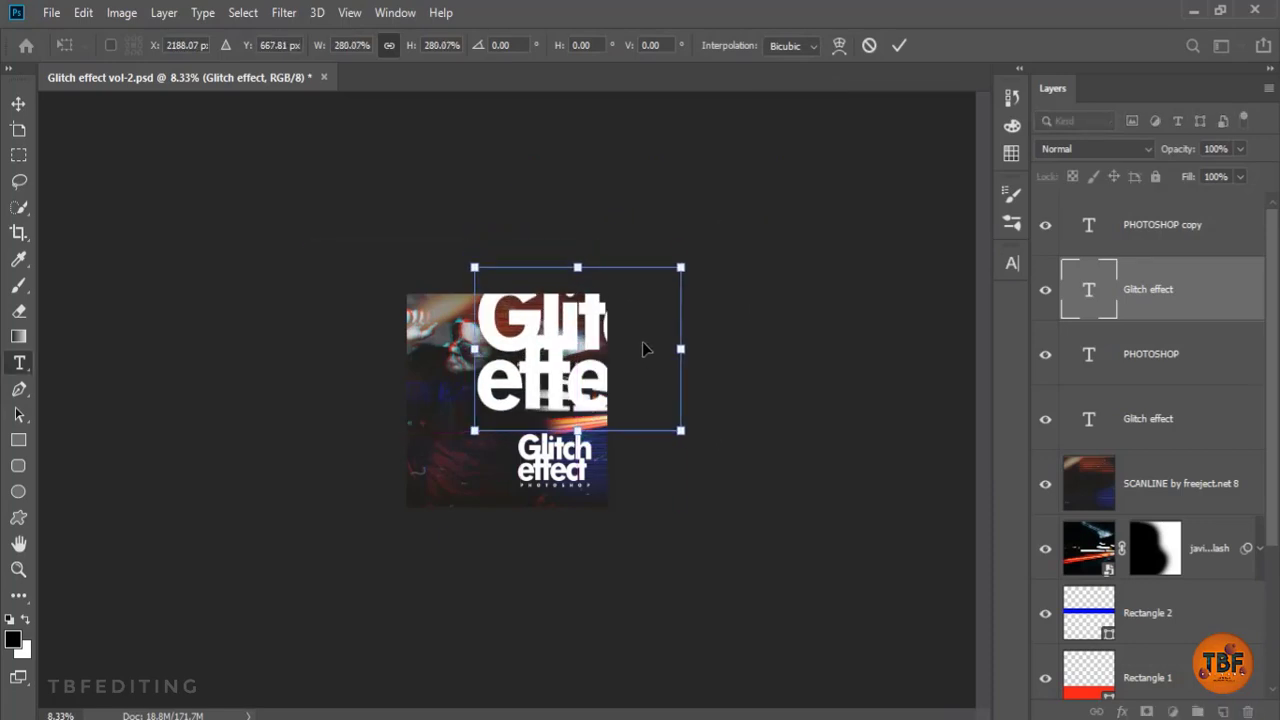
{"action": "key", "text": "Return"}
- Set the large "Glitch effect" text's blend mode to Overlay and lower its opacity
{"action": "left_click", "coordinate": [1071, 150]}
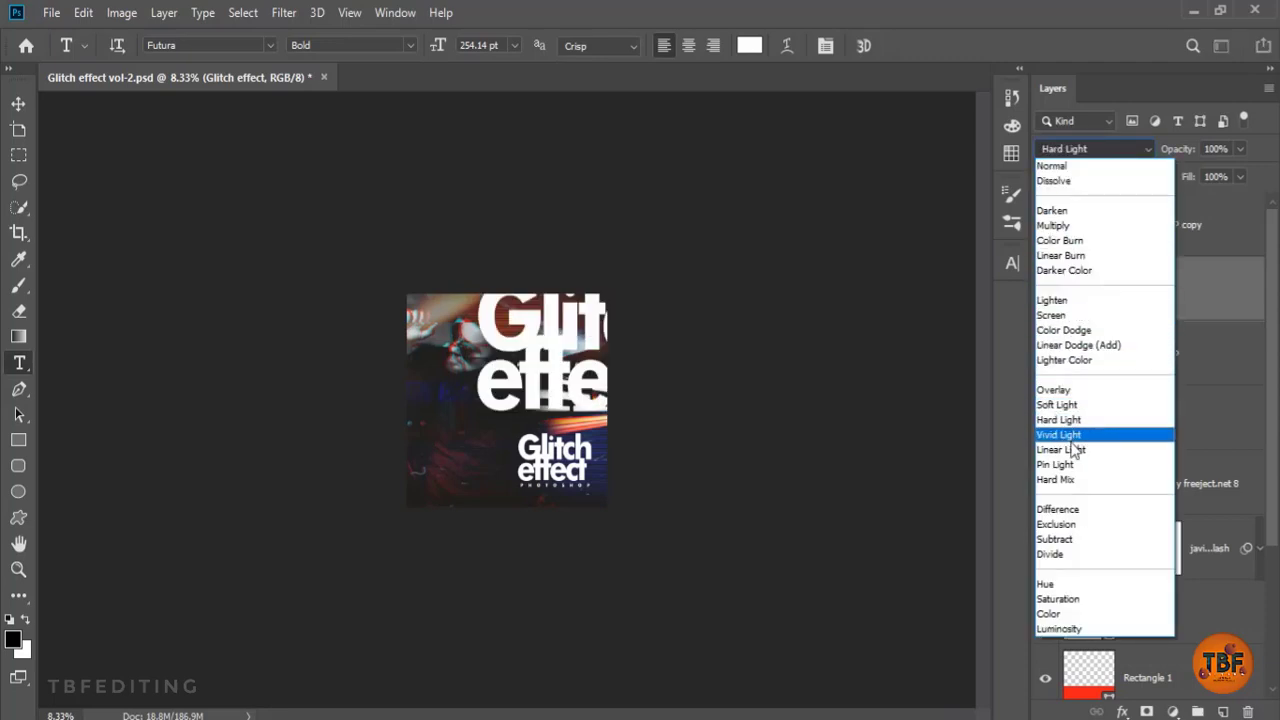
{"action": "left_click", "coordinate": [1067, 390]}
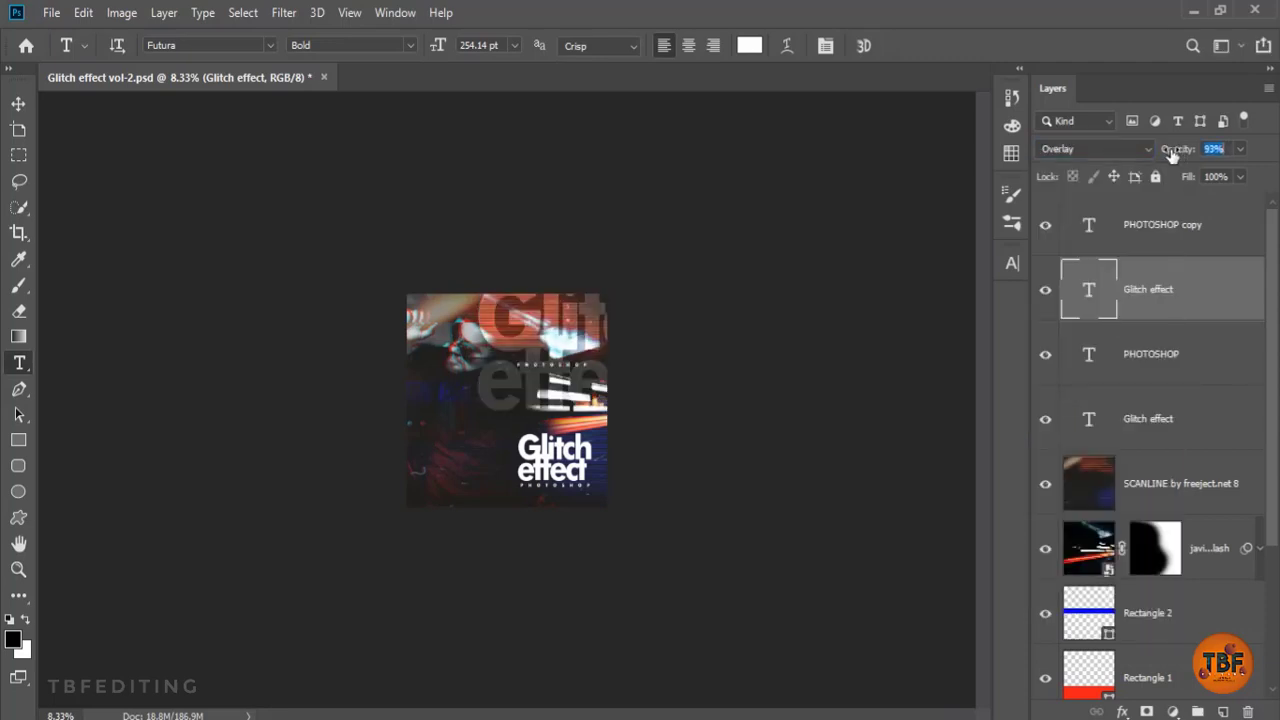
{"action": "left_click_drag", "start_coordinate": [1172, 157], "coordinate": [1150, 157]}
- Move the "PHOTOSHOP" copy slightly left and up within the large title, hiding the large text layer while placing it
{"action": "left_click", "coordinate": [1045, 289]}
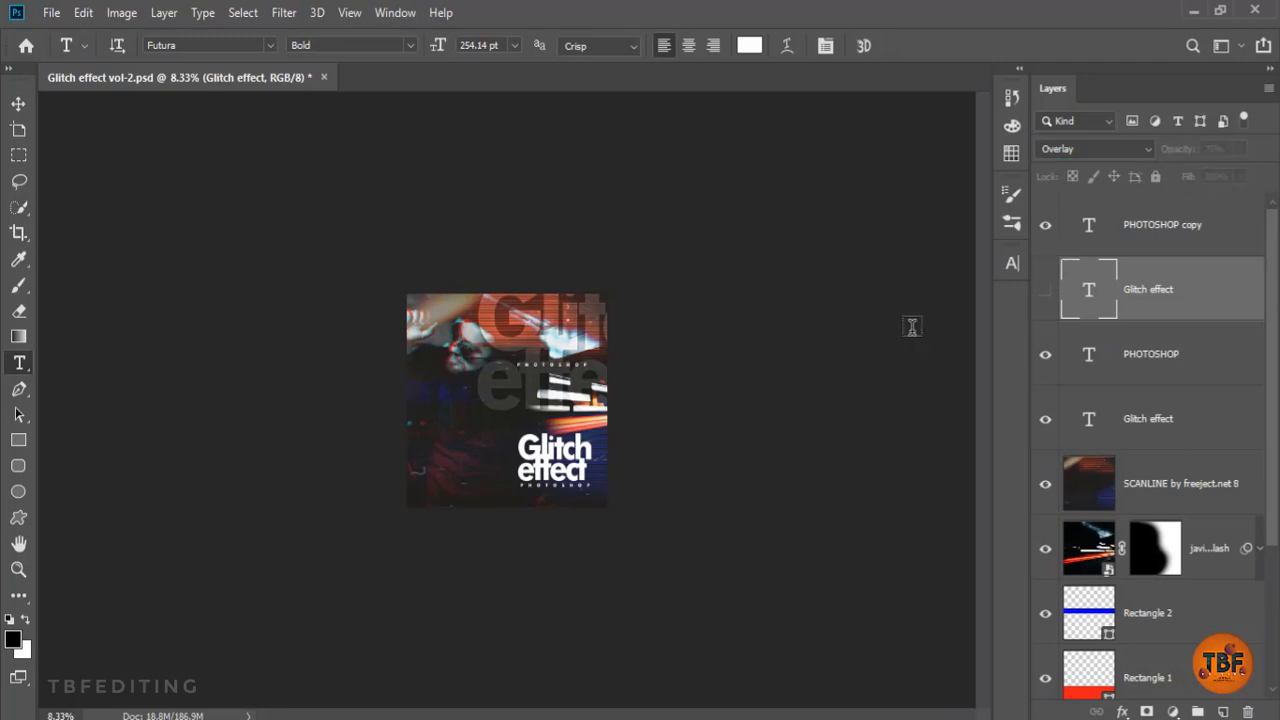
{"action": "left_click_drag", "start_coordinate": [552, 374], "coordinate": [527, 362]}
{"action": "left_click", "coordinate": [1045, 290]}
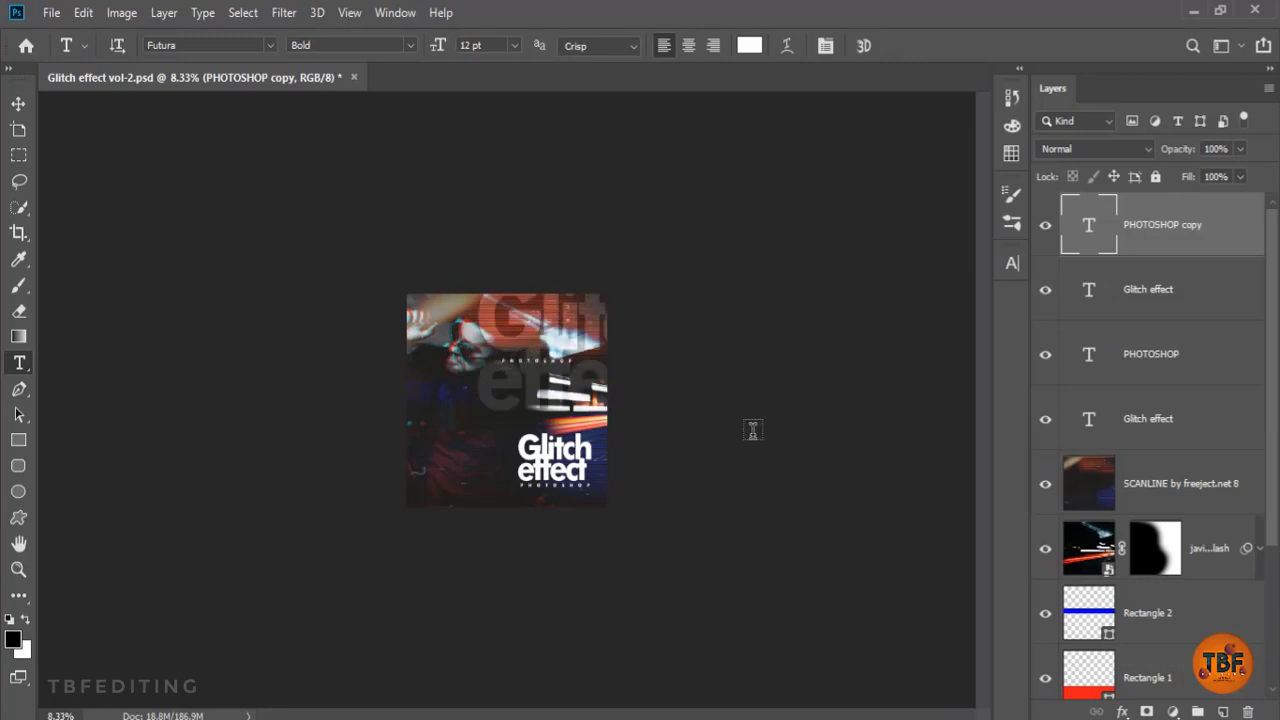
- Scale the original "PHOTOSHOP" and "Glitch effect" texts together to about 74% and place them in the poster's lower right corner
{"action": "left_click", "coordinate": [1192, 355]}
{"action": "left_click", "coordinate": [1109, 421], "text": "shift"}
{"action": "key", "text": "ctrl+t"}
{"action": "left_click_drag", "start_coordinate": [594, 432], "coordinate": [581, 482]}
- Try the Overlay blend mode on the two small text layers in the poster's lower right corner
{"action": "left_click", "coordinate": [1095, 149]}
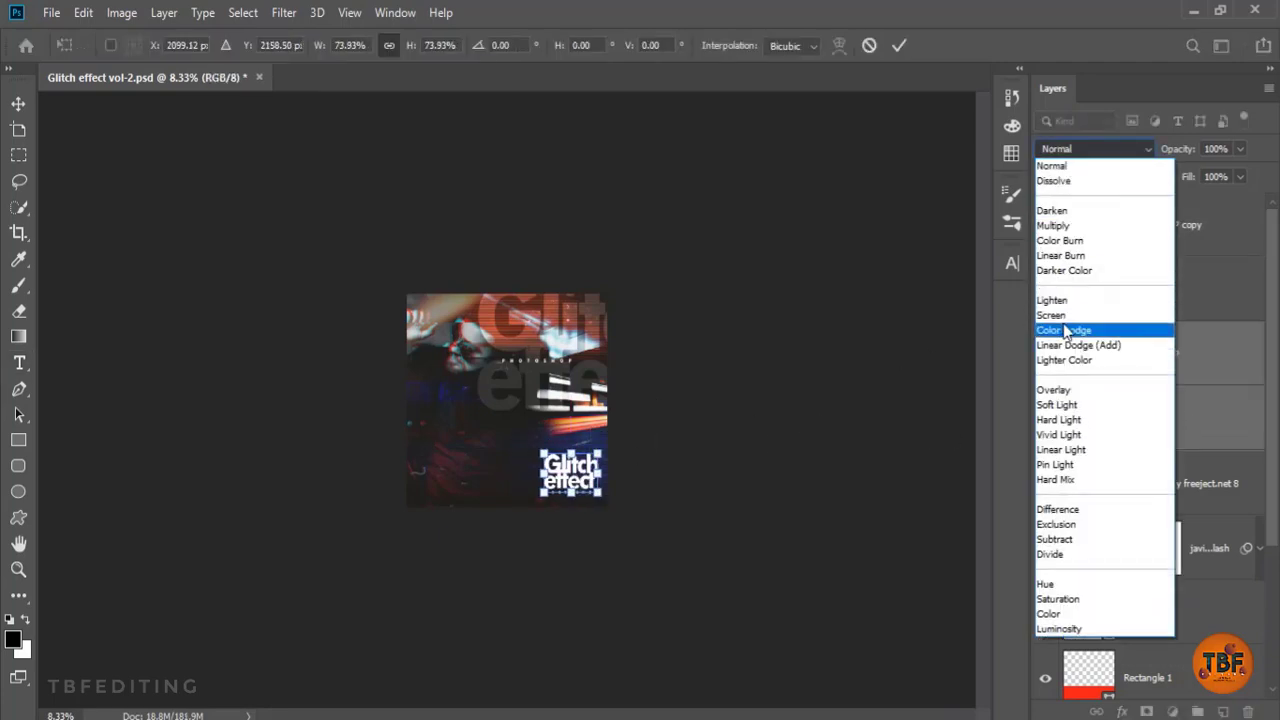
{"action": "left_click", "coordinate": [1066, 390]}
{"action": "key", "text": "t"}
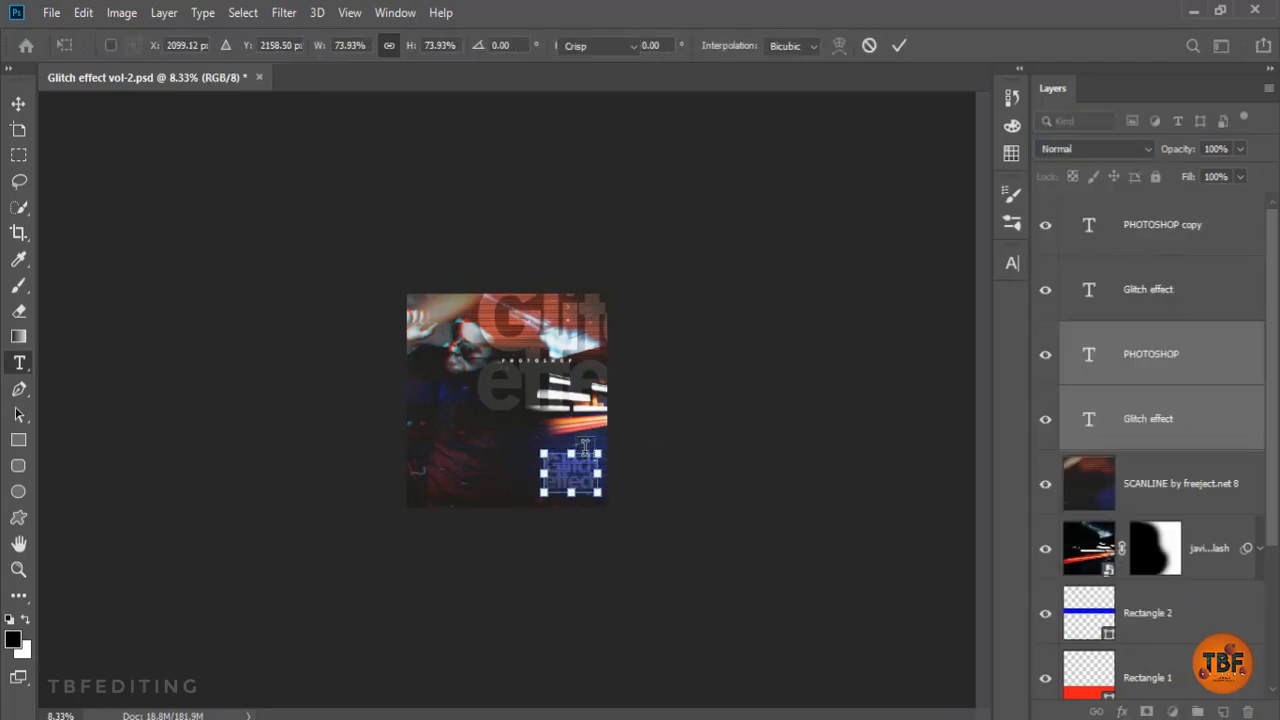
{"action": "left_click", "coordinate": [1095, 149]}
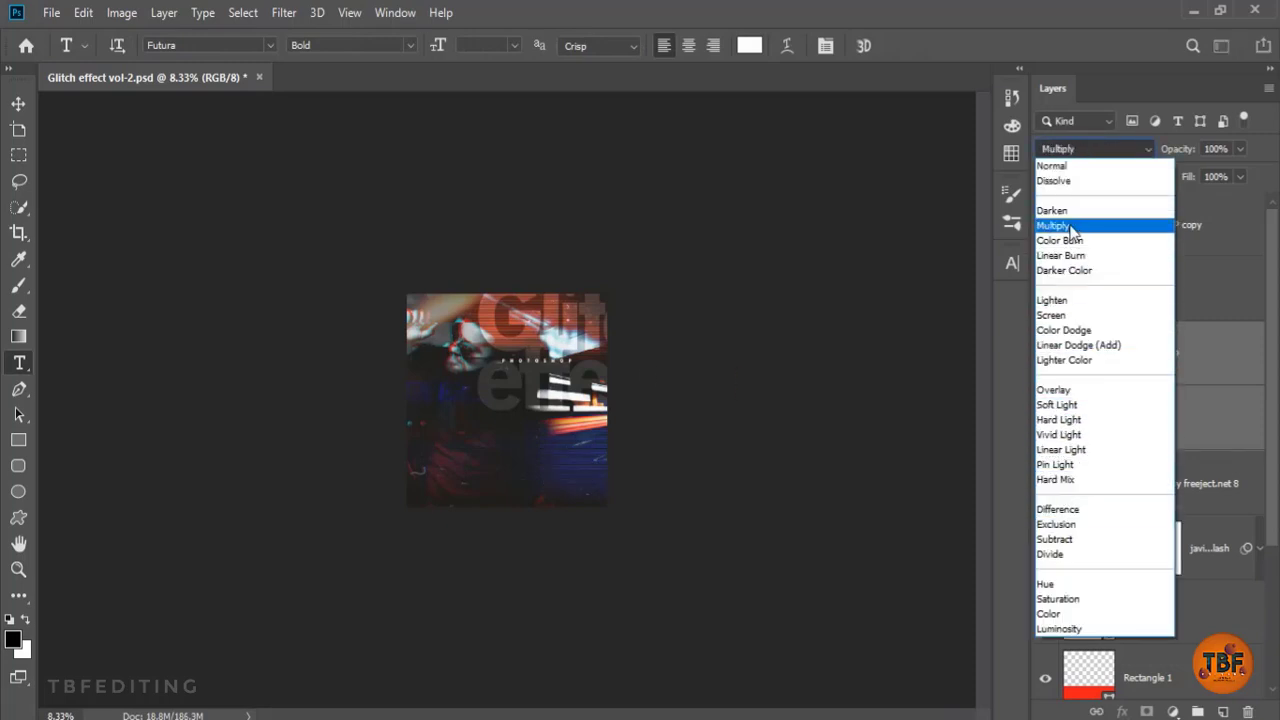
{"action": "left_click", "coordinate": [1075, 390]}
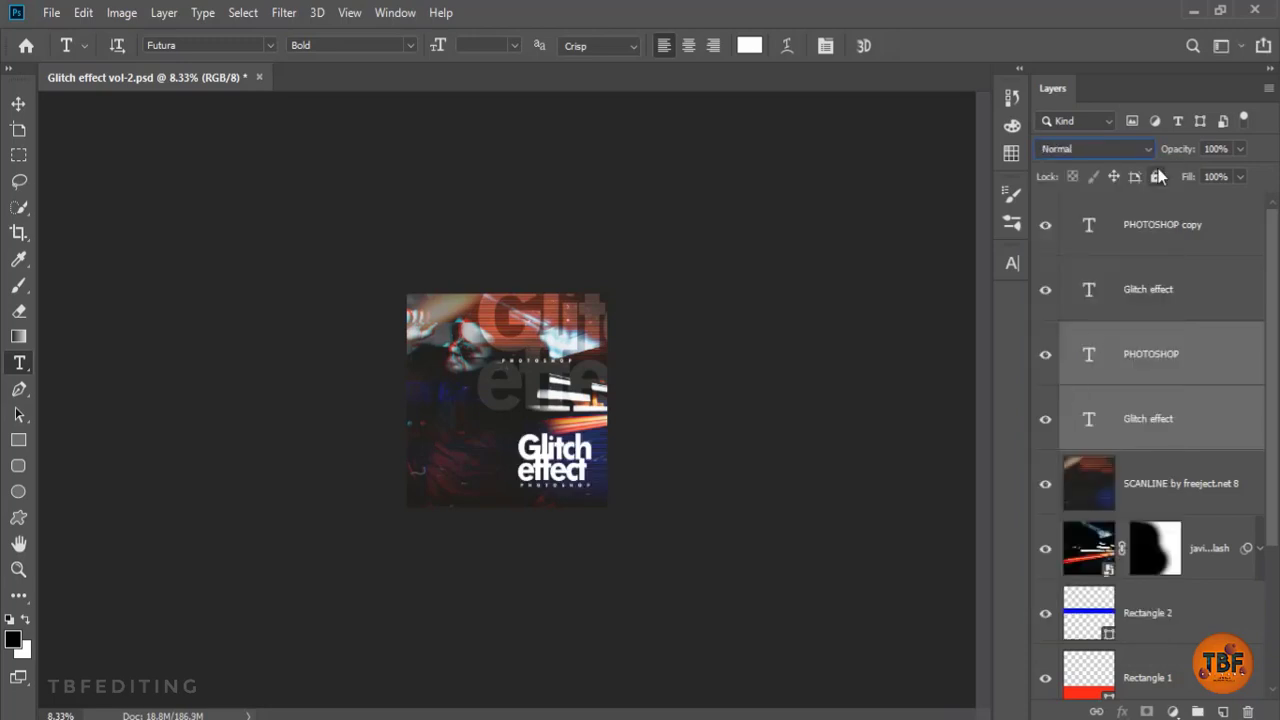
{"action": "left_click", "coordinate": [1012, 98]}
{"action": "left_click", "coordinate": [1012, 98]}
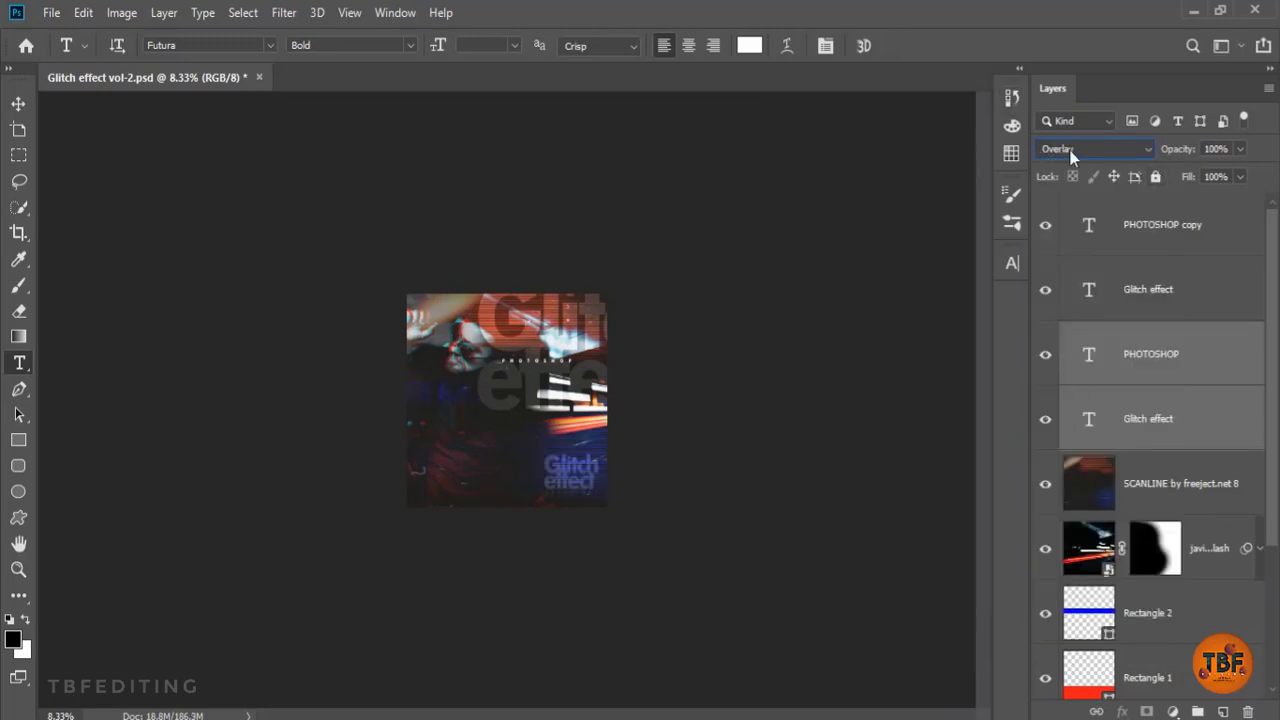
- Set the two small text layers' blend mode to Normal and their opacity to 50%
{"action": "left_click", "coordinate": [1067, 150]}
{"action": "left_click", "coordinate": [1070, 164]}
{"action": "left_click_drag", "start_coordinate": [1176, 148], "coordinate": [1169, 157]}
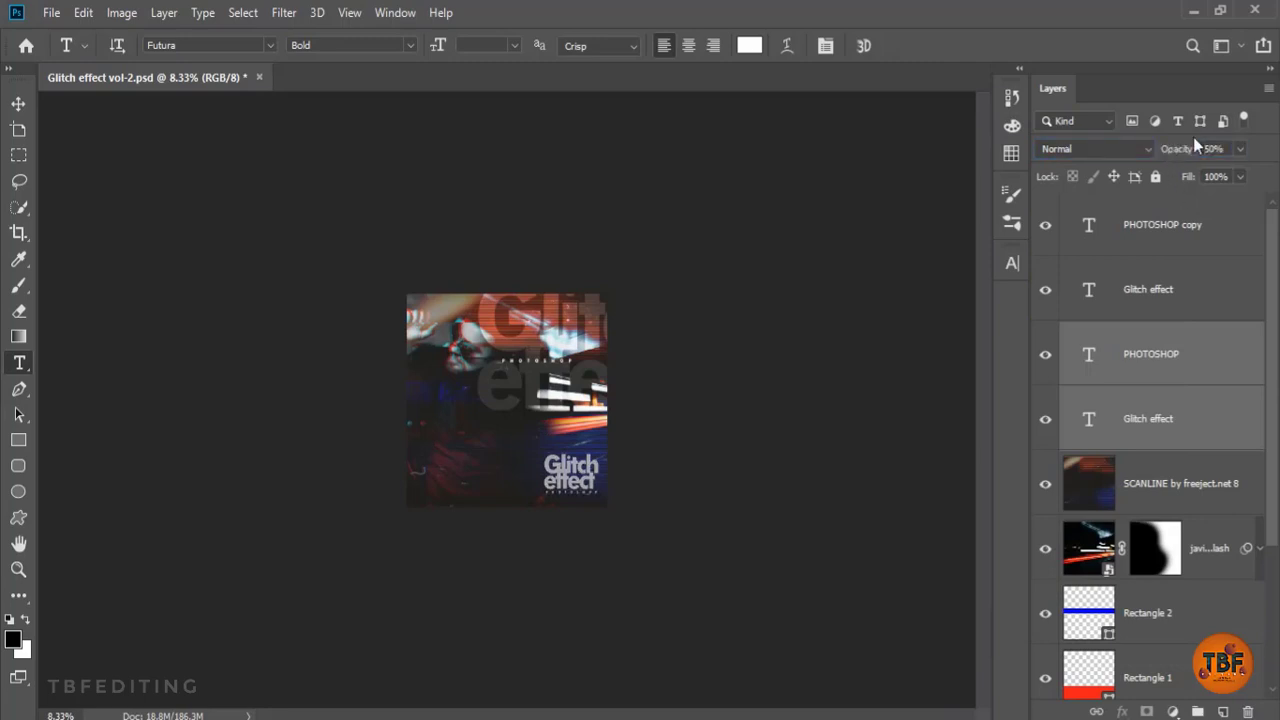
{"action": "key", "text": "v"}
{"action": "scroll", "coordinate": [638, 346], "scroll_direction": "up", "scroll_amount": 3}
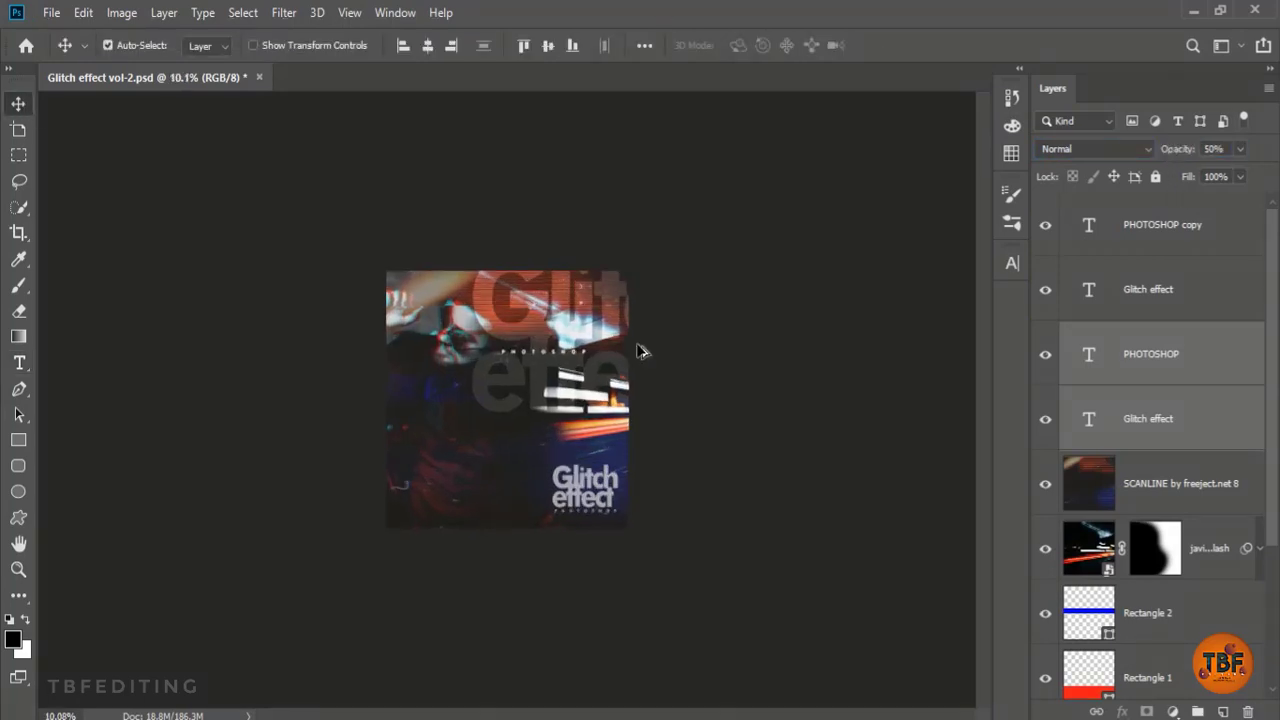
{"action": "scroll", "coordinate": [638, 350], "scroll_direction": "up", "scroll_amount": 1}
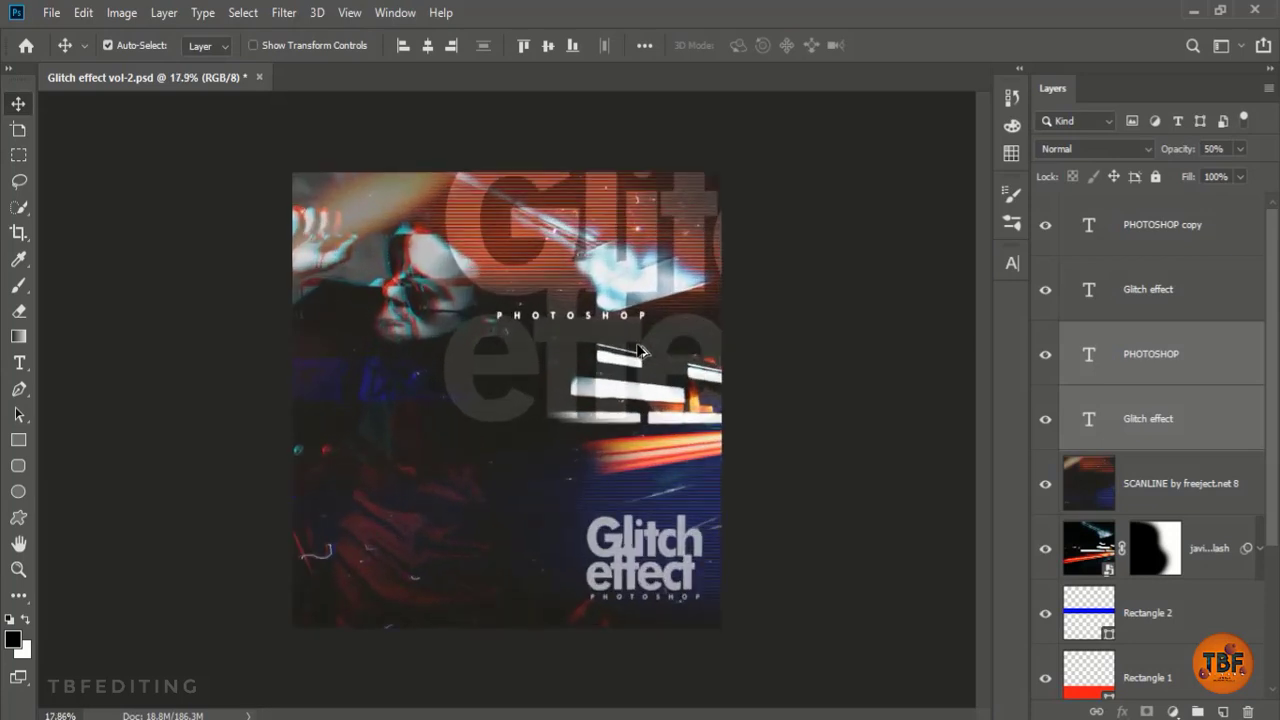
{"action": "scroll", "coordinate": [638, 350], "scroll_direction": "up", "scroll_amount": 1}
{"action": "scroll", "coordinate": [638, 350], "scroll_direction": "down", "scroll_amount": 1}
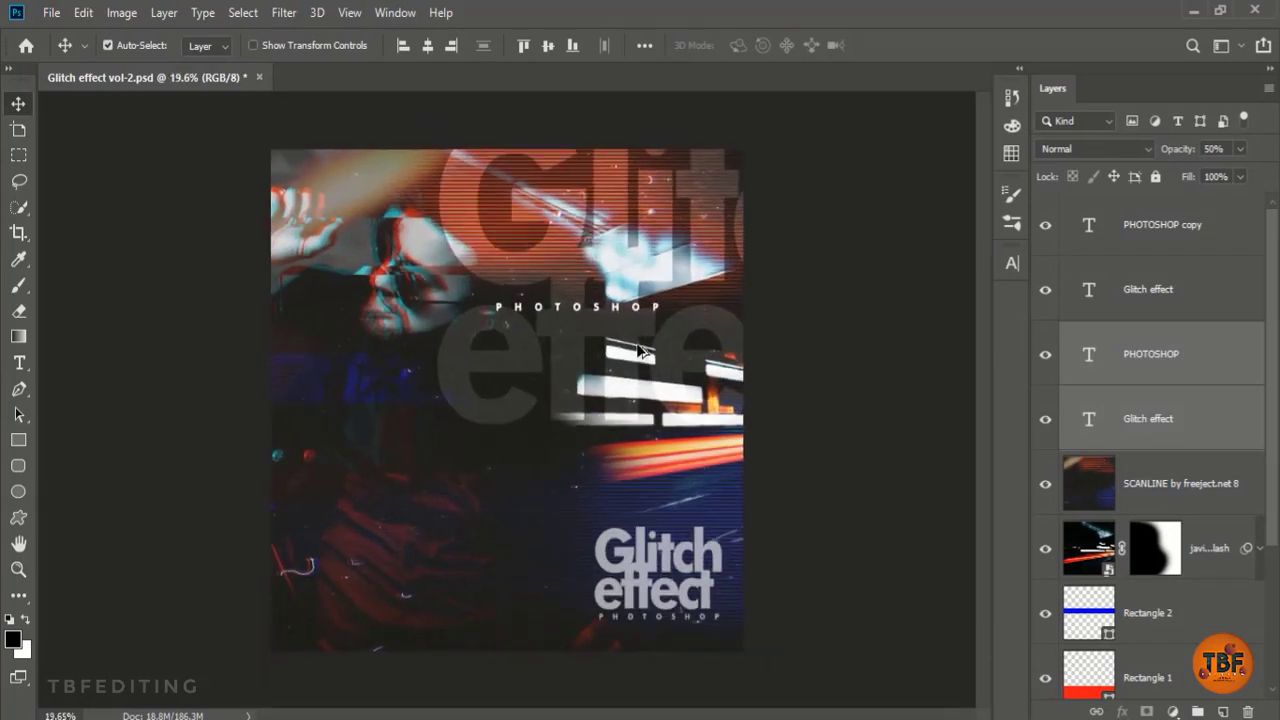